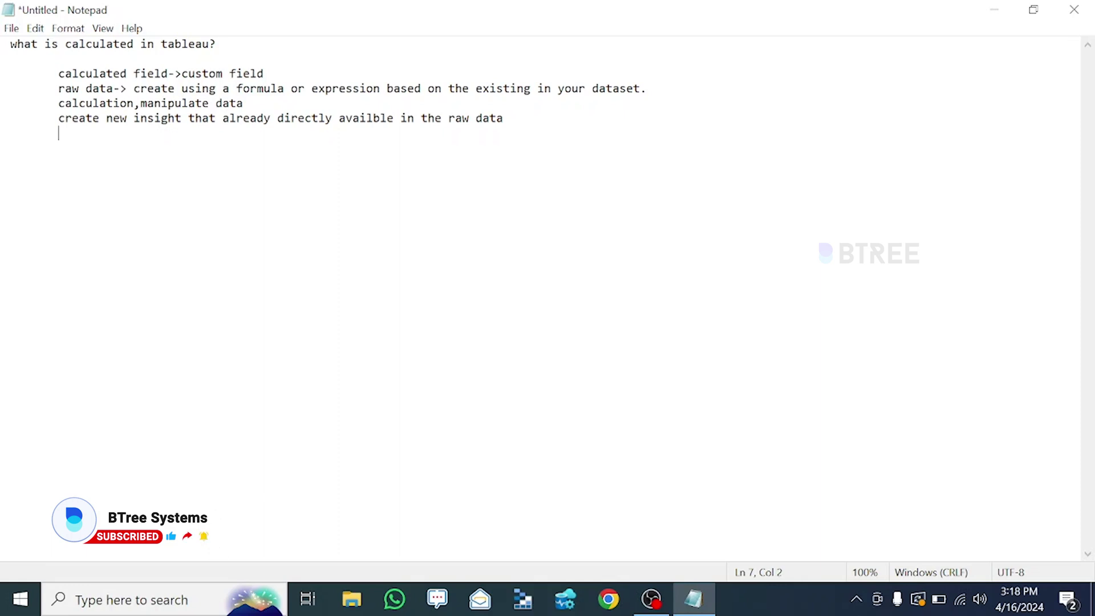
# - Below the existing notes, leave a blank line and add the indented line "mathemetical->add,sub,mul,div,"
pyautogui.press('Return')
pyautogui.press('Tab')
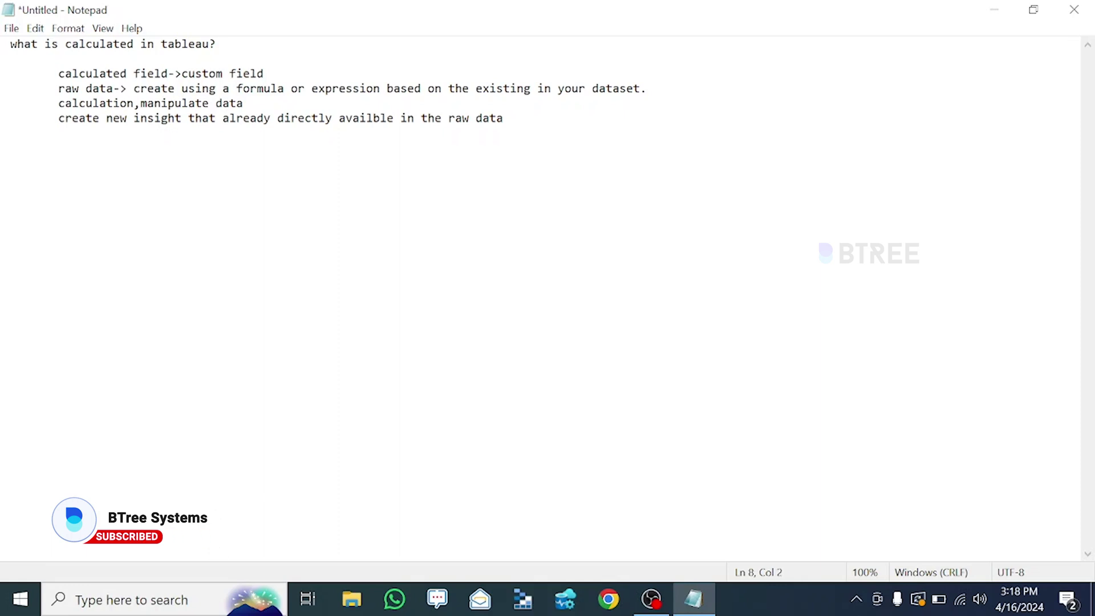
pyautogui.write('ma')
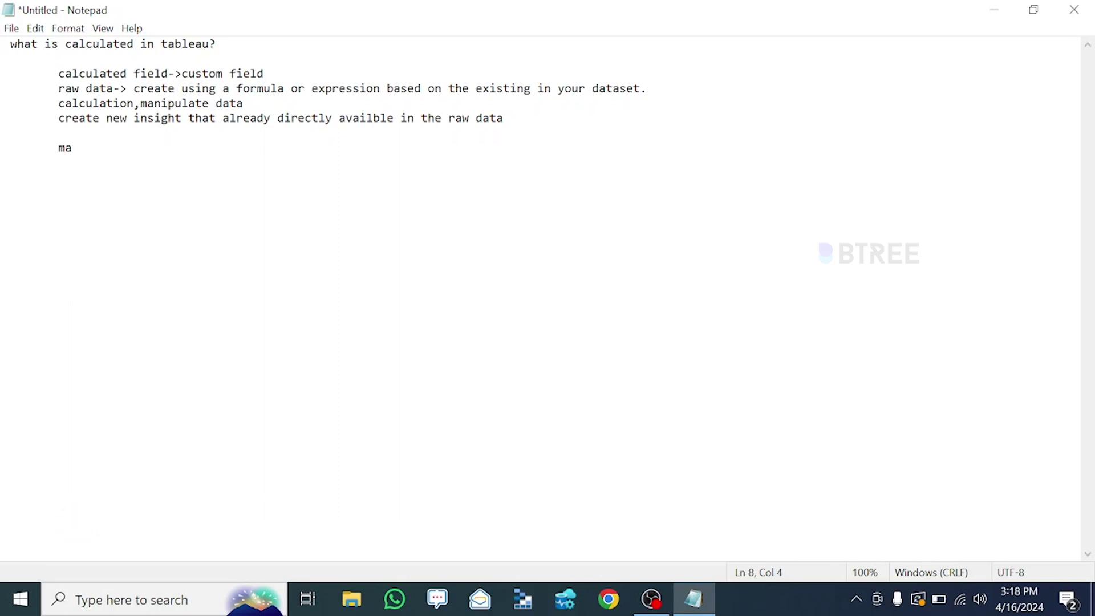
pyautogui.write('themetical->add')
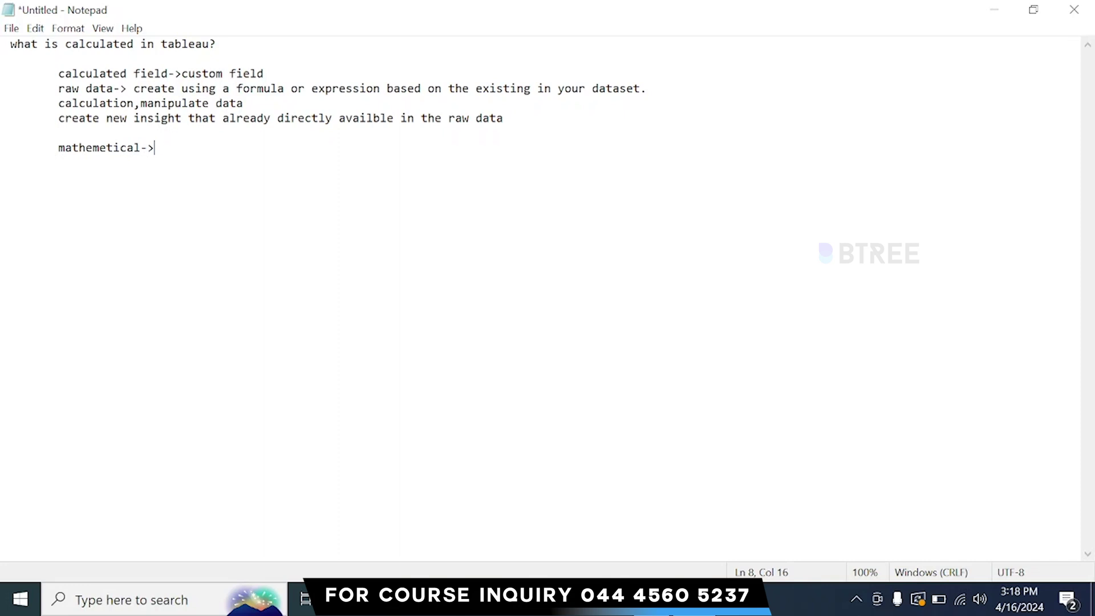
pyautogui.write(',sub,mul,div,')
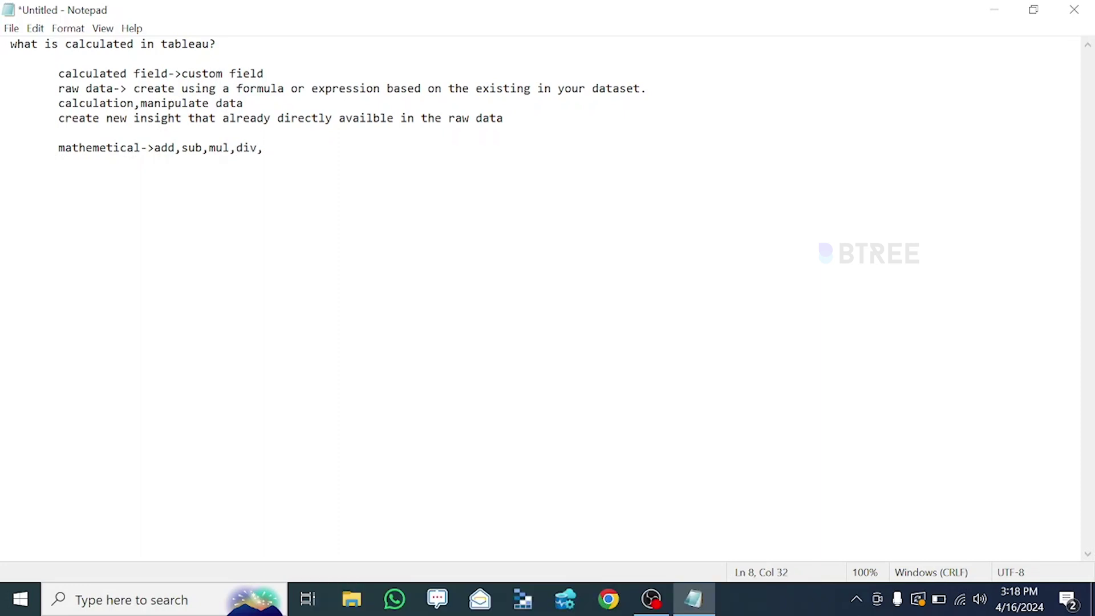
# - Enclose the operations add,sub,mul,div in parentheses and remove the trailing comma
pyautogui.press('Left')
pyautogui.press('Left')
pyautogui.press('Left')
pyautogui.press('Left')
pyautogui.press('Left')
pyautogui.press('Left')
pyautogui.press('Left')
pyautogui.press('Left')
pyautogui.press('Left')
pyautogui.press('Left')
pyautogui.press('Left')
pyautogui.press('Left')
pyautogui.press('Left')
pyautogui.write('(')
pyautogui.press('Right')
pyautogui.press('Right')
pyautogui.press('Right')
pyautogui.press('Right')
pyautogui.press('Right')
pyautogui.press('Right')
pyautogui.press('Right')
pyautogui.press('Right')
pyautogui.press('Right')
pyautogui.press('Right')
pyautogui.press('Right')
pyautogui.press('Right')
pyautogui.press('Right')
pyautogui.press('Right')
pyautogui.press('Right')
pyautogui.press('Right')
pyautogui.press('BackSpace')
pyautogui.write(')')
# - Add two indented lines below the mathematical entry: "concat-> text field" and "date calculation"
pyautogui.press('Return')
pyautogui.press('Tab')
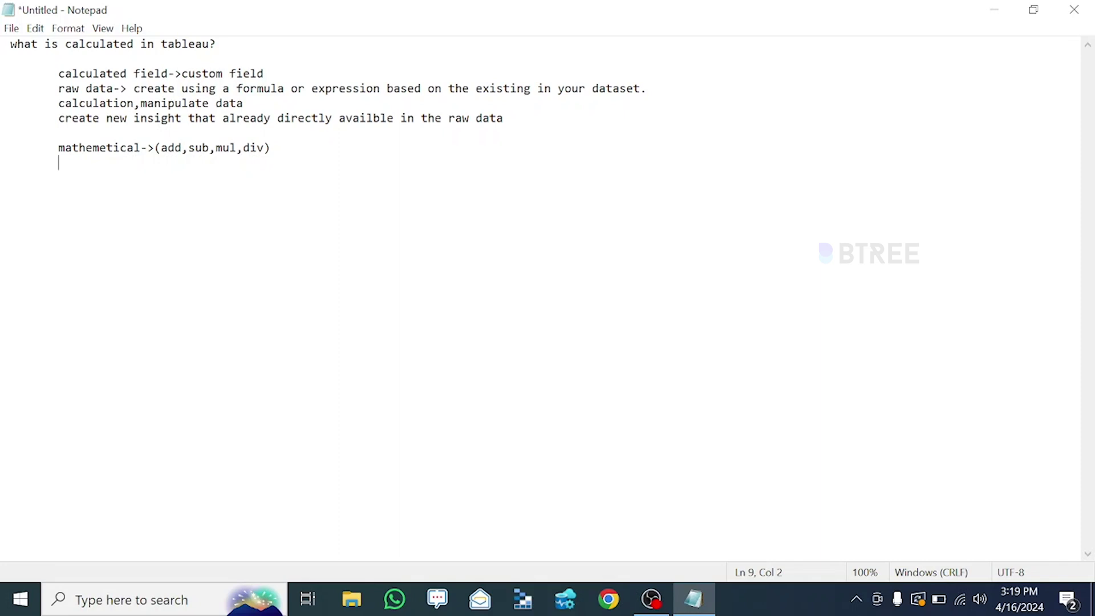
pyautogui.write('concat-> text field')
pyautogui.press('Return')
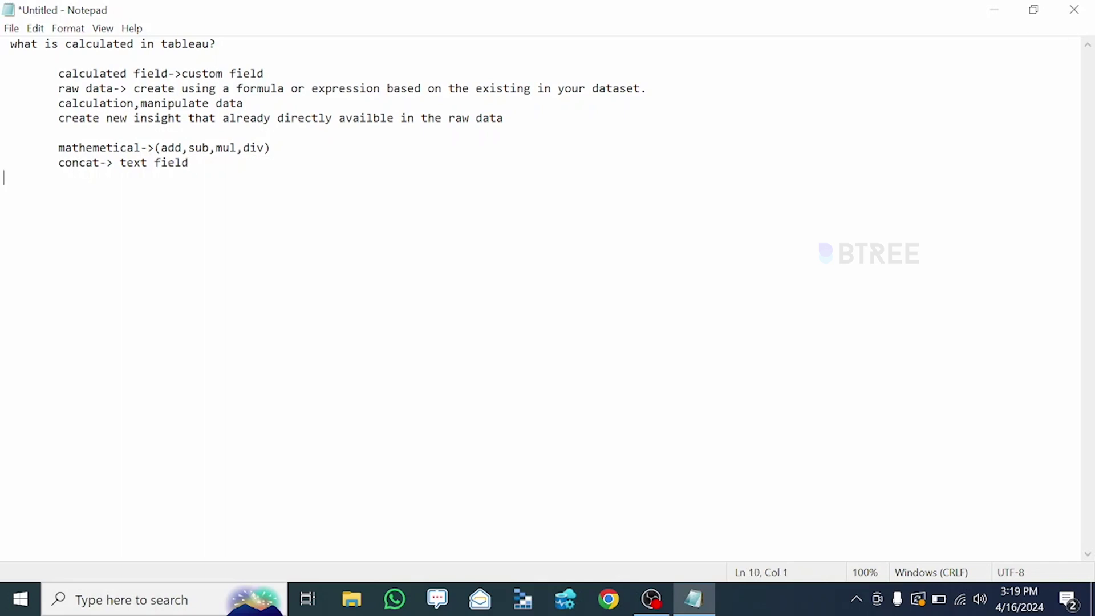
pyautogui.press('Tab')
pyautogui.write('date calculation')
# - Add the indented line "Aggregation- sum,count,min,max" below the date calculation entry
pyautogui.press('Return')
pyautogui.press('Tab')
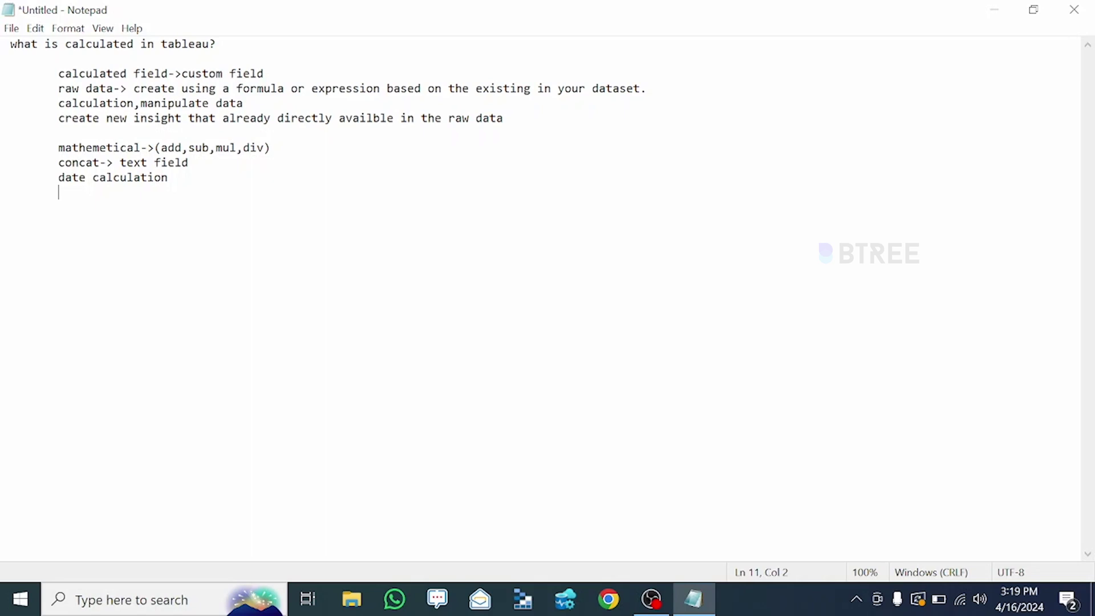
pyautogui.write('a')
pyautogui.press('BackSpace')
pyautogui.write('Aggregation- s')
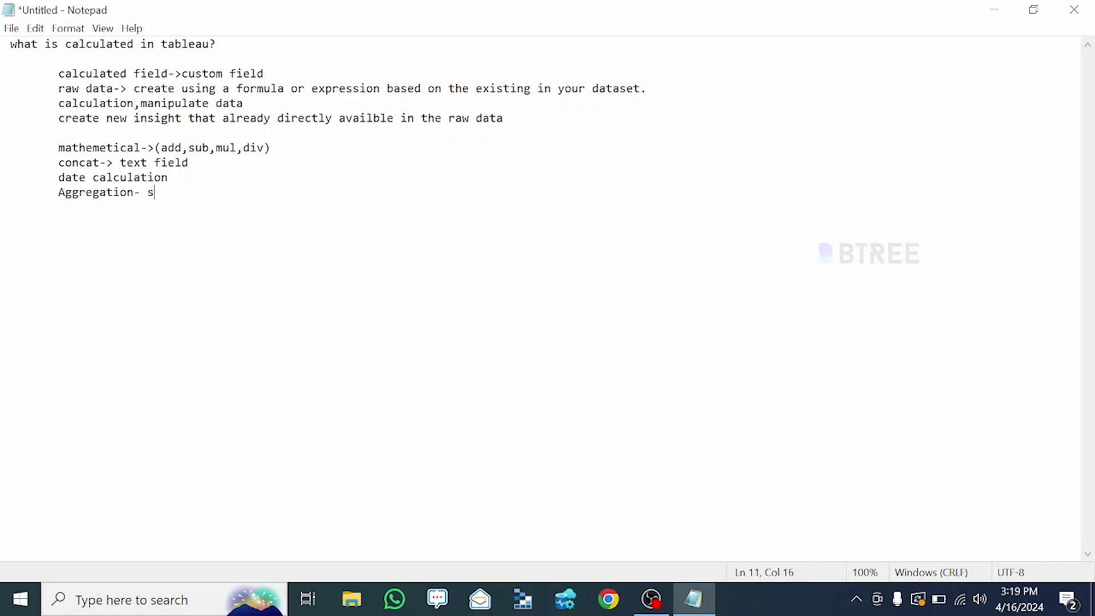
pyautogui.write('um,c')
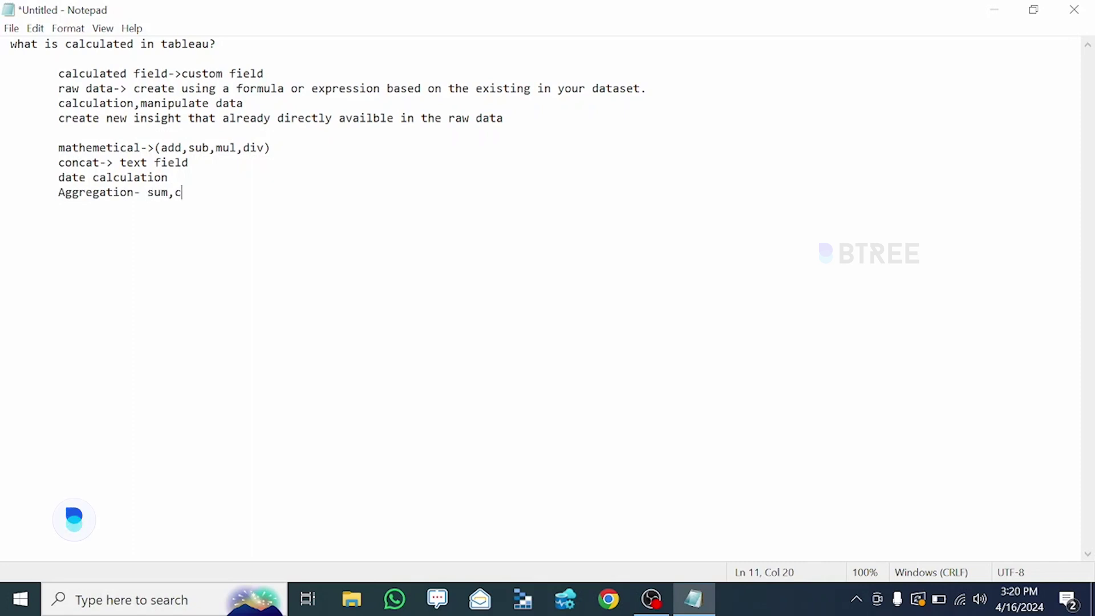
pyautogui.write('ount,')
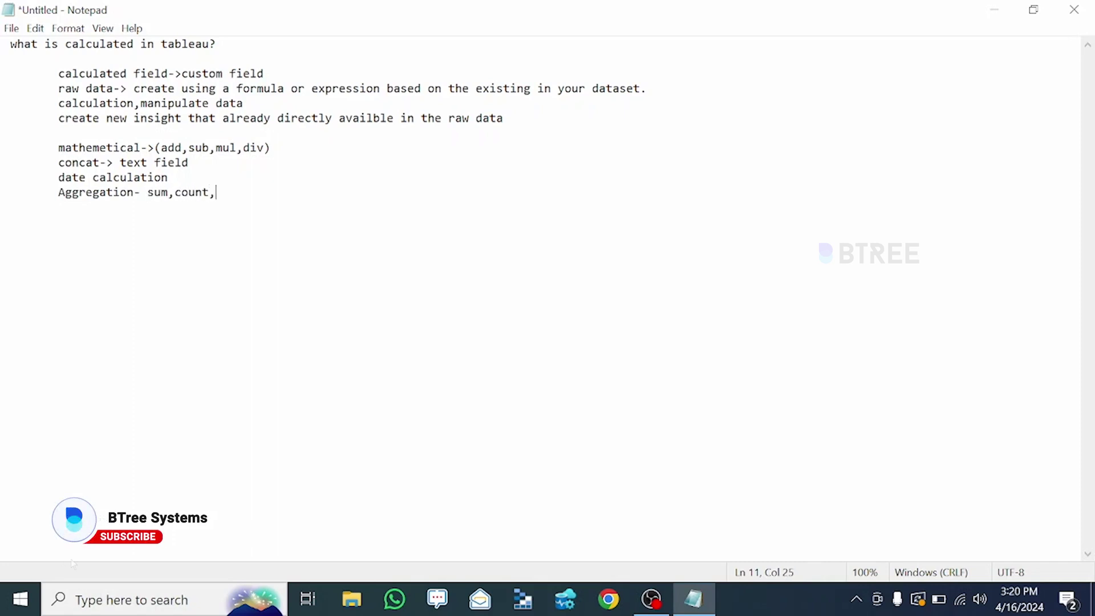
pyautogui.write('min,max')
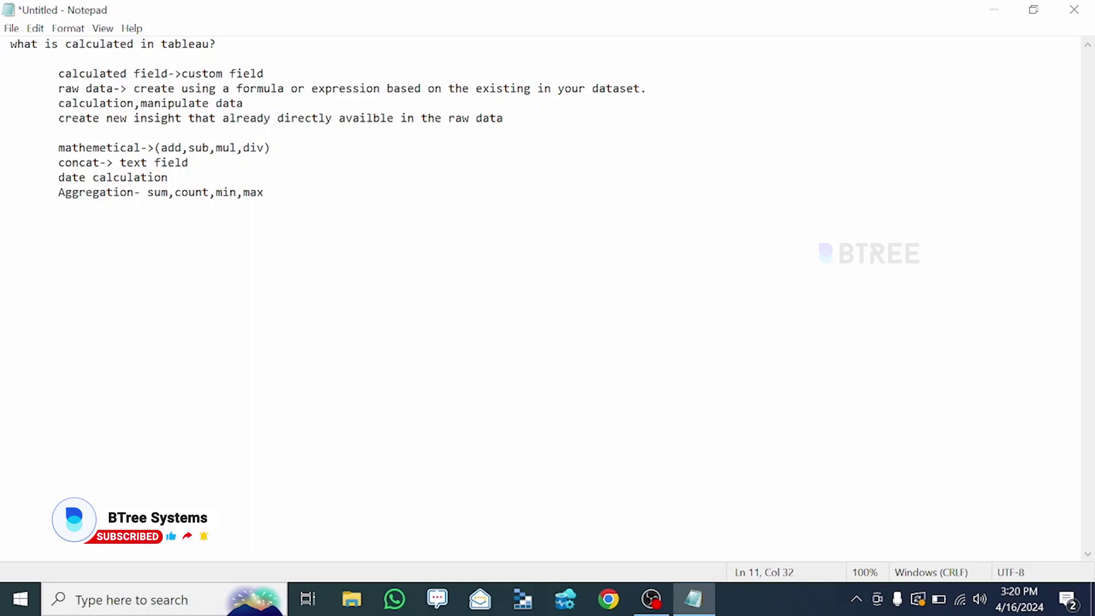
# - Append avg to the aggregation functions and enclose the whole list in parentheses
pyautogui.press('Left')
pyautogui.press('Left')
pyautogui.press('Left')
pyautogui.press('Left')
pyautogui.press('Left')
pyautogui.press('Left')
pyautogui.press('Left')
pyautogui.press('Left')
pyautogui.press('Left')
pyautogui.press('Left')
pyautogui.press('Left')
pyautogui.press('Left')
pyautogui.press('Left')
pyautogui.press('Left')
pyautogui.press('Left')
pyautogui.write('(')
pyautogui.press('End')
pyautogui.write(',av')
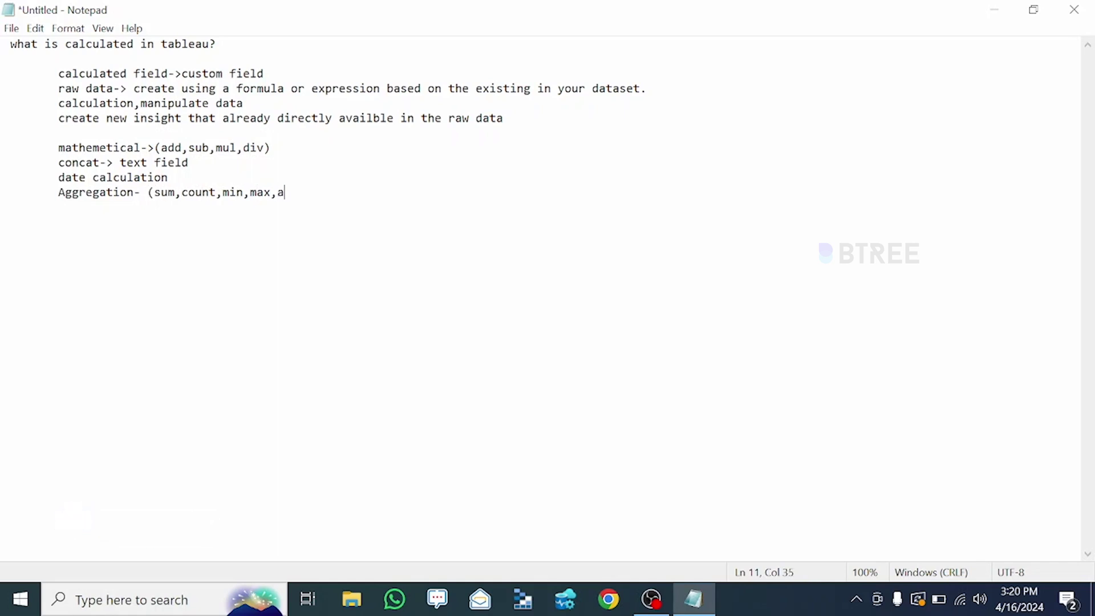
pyautogui.write('g')
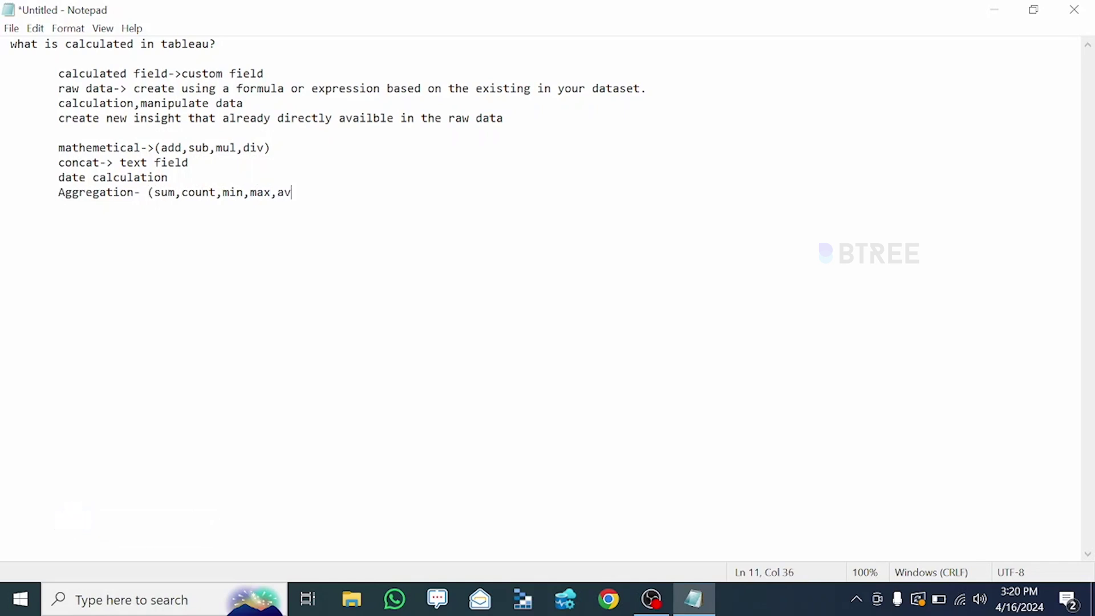
pyautogui.write('g')
pyautogui.write(')')
# - Leave a blank line and add "conditional logic" followed by a long row of dots as the last entry
pyautogui.press('Return')
pyautogui.write('conditional logic ')
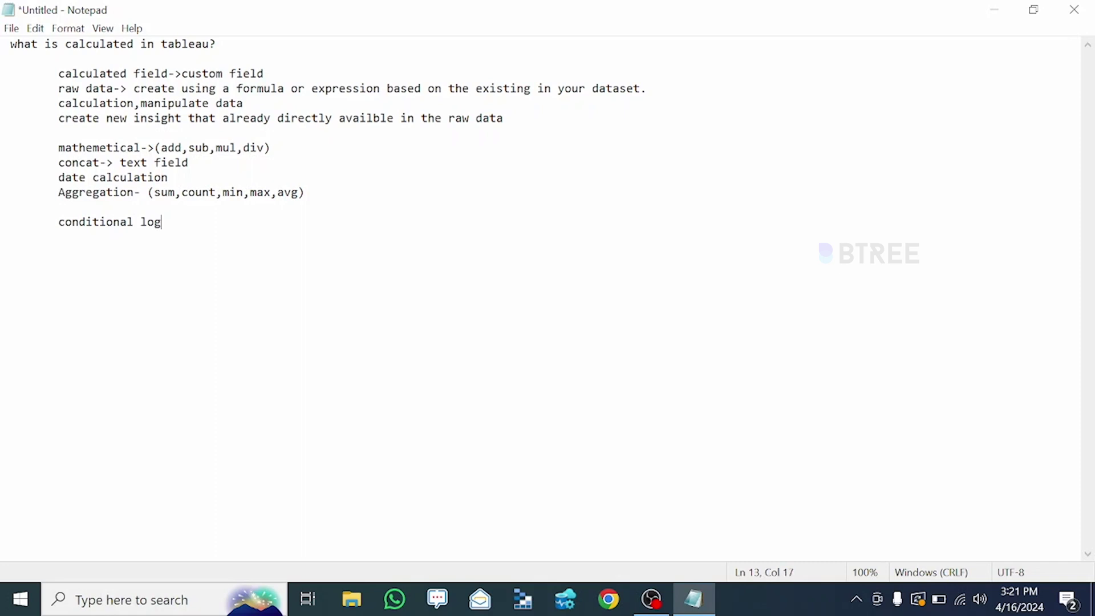
pyautogui.write('.........................................')
pyautogui.moveTo(58, 73); pyautogui.dragTo(298, 222)
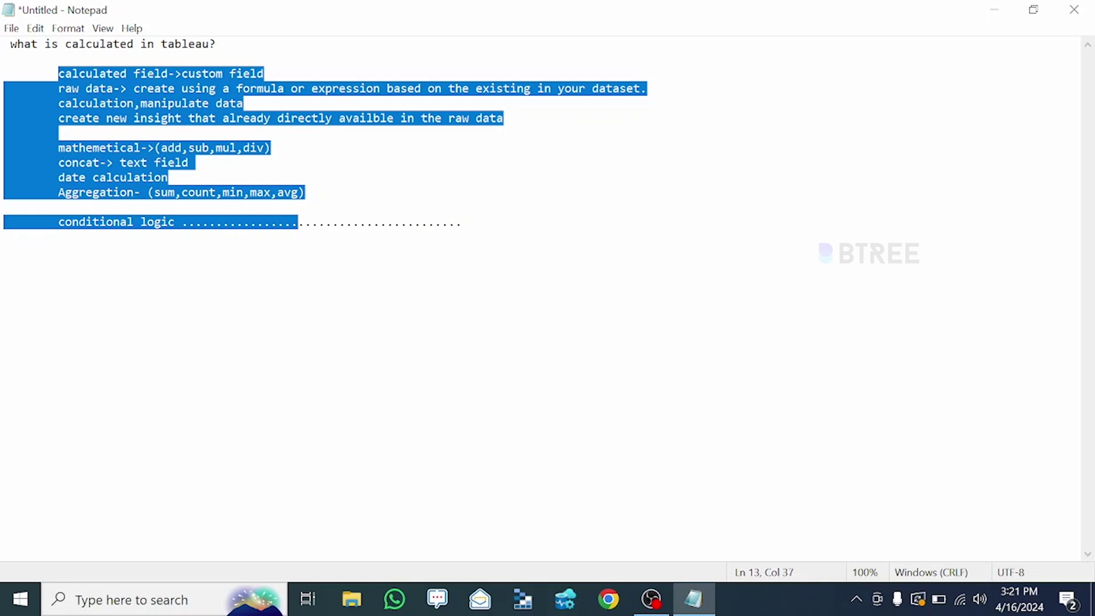
pyautogui.click(415, 222)
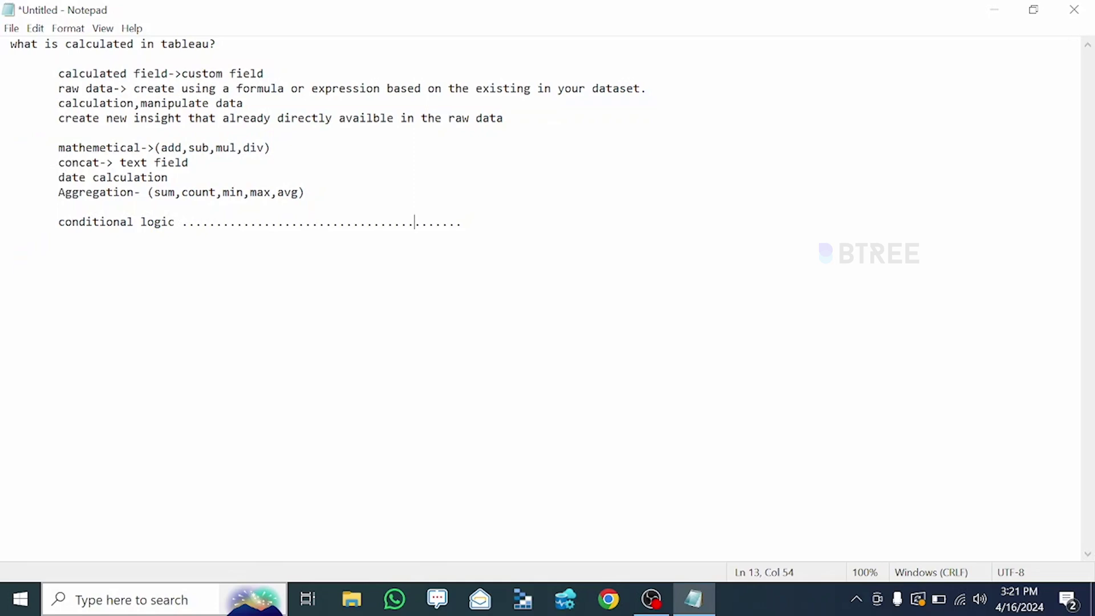
# - Search Windows for tableau and launch Tableau Public 2024.1
pyautogui.click(122, 602)
pyautogui.write('table')
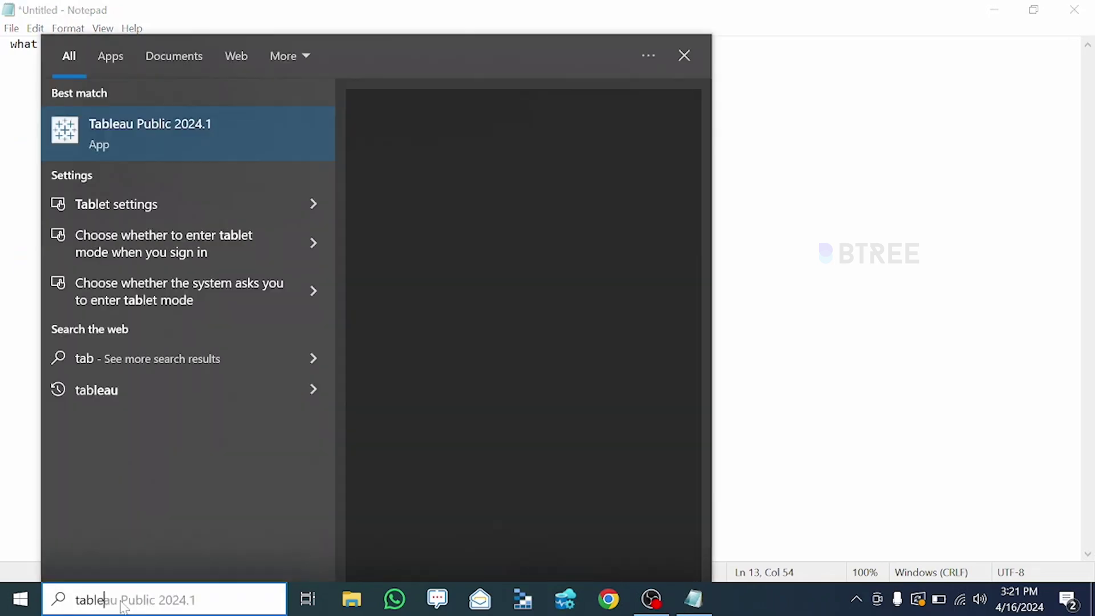
pyautogui.write('au')
pyautogui.click(439, 264)
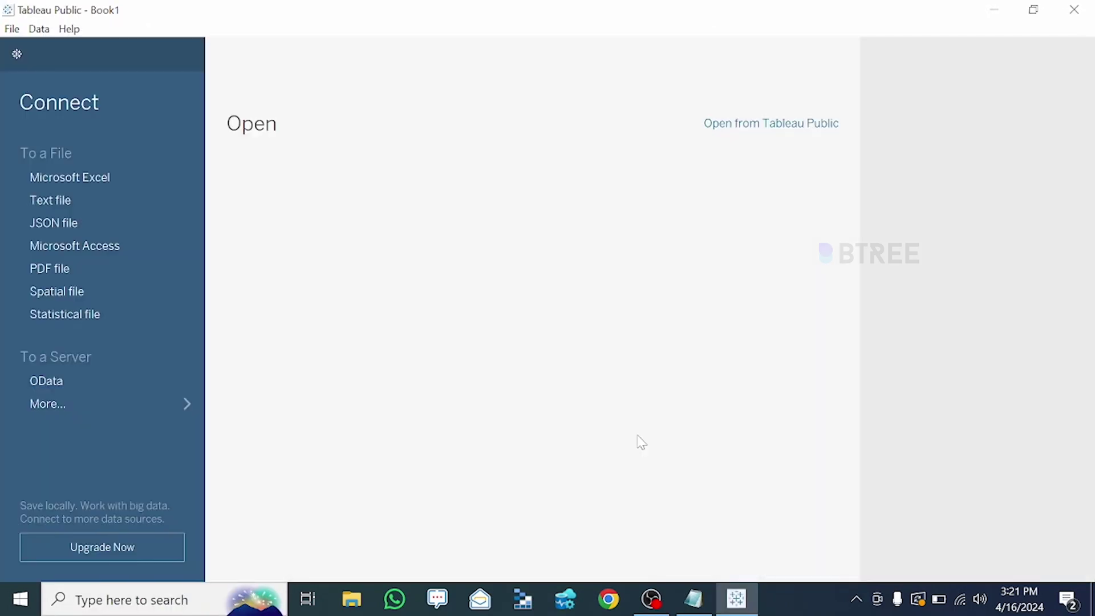
# - Connect to the SampleSuperstore text file in the archive (3) folder and add a new worksheet
pyautogui.click(57, 200)
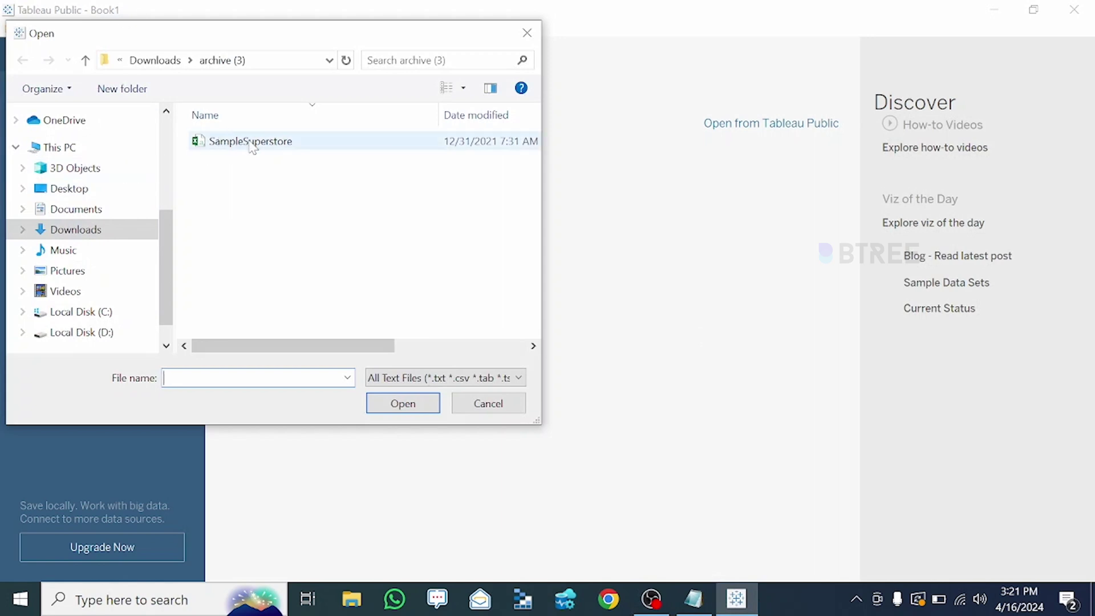
pyautogui.click(251, 143)
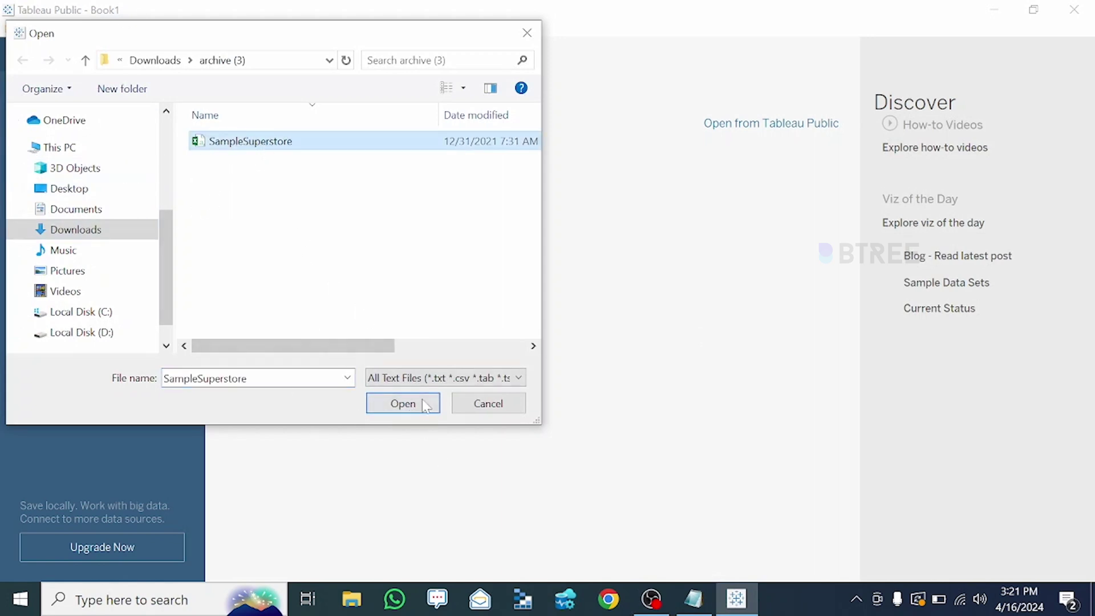
pyautogui.click(402, 404)
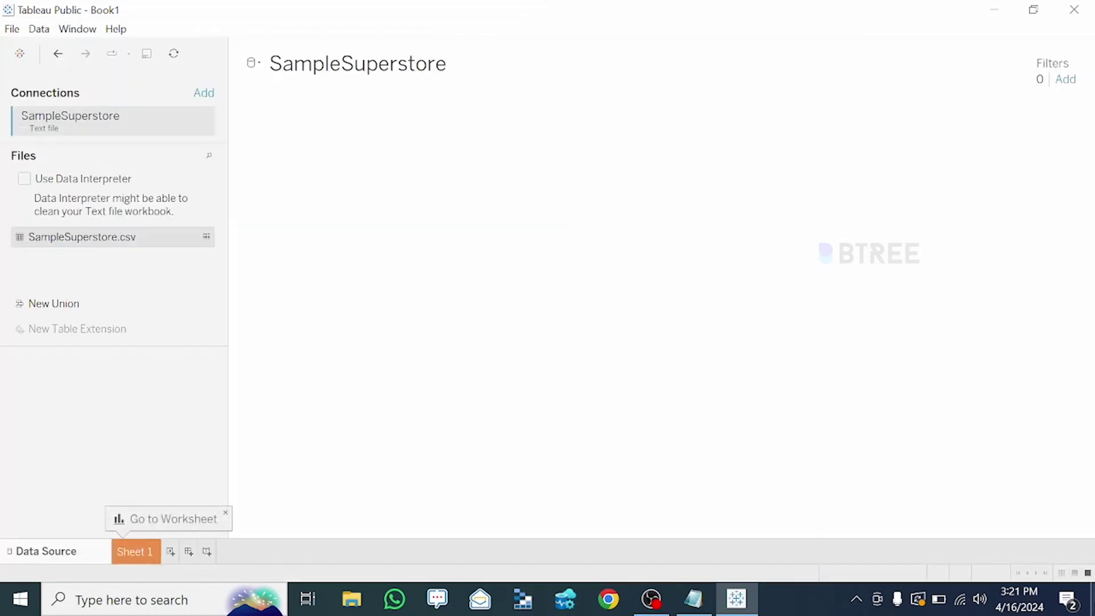
pyautogui.click(171, 552)
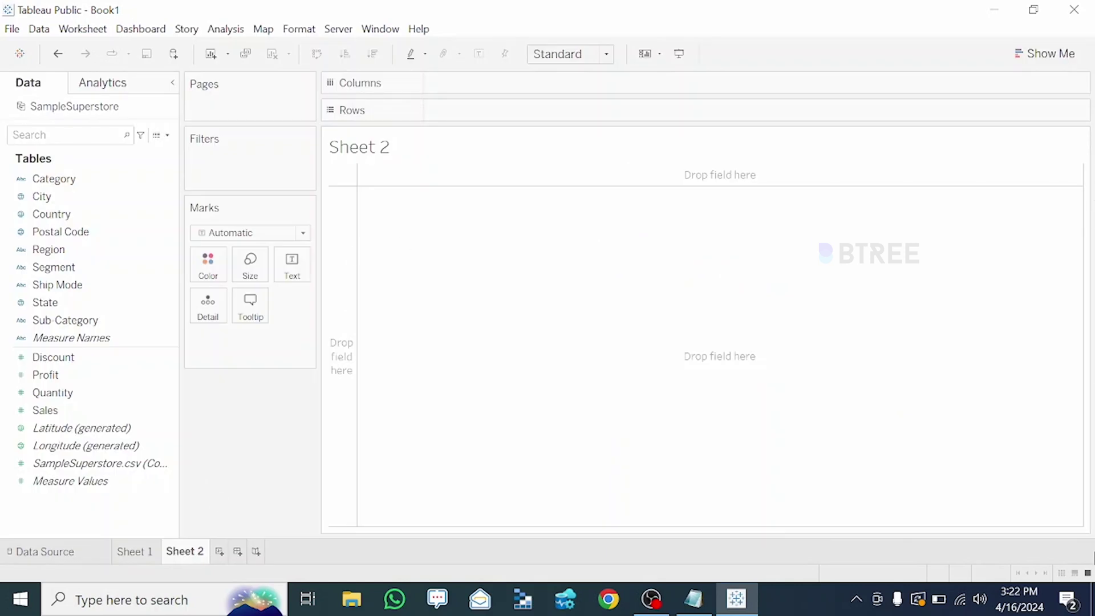
pyautogui.click(167, 135)
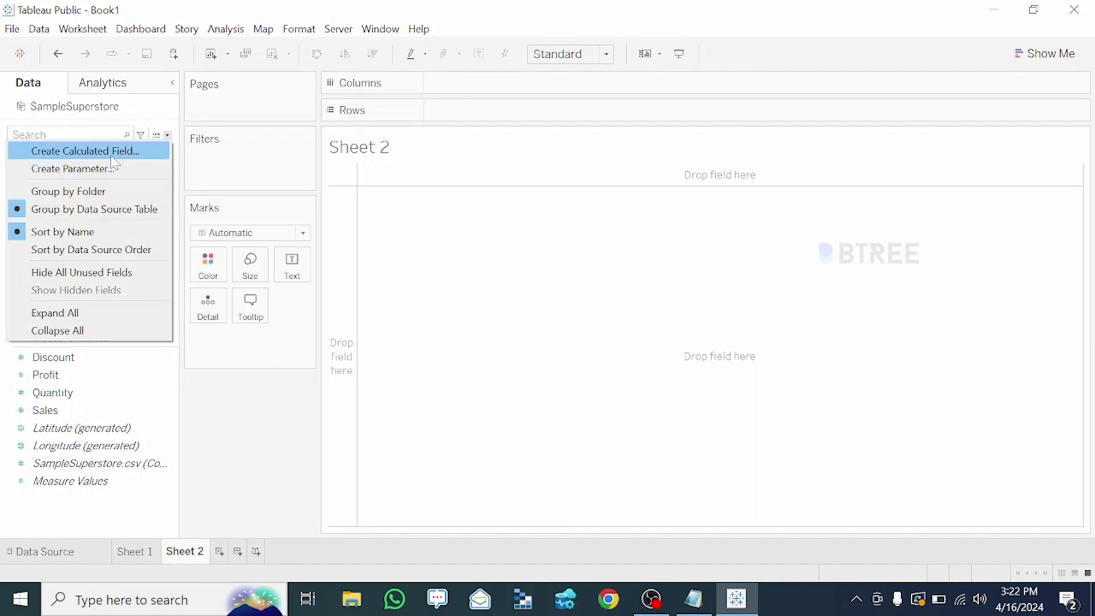
pyautogui.click(220, 30)
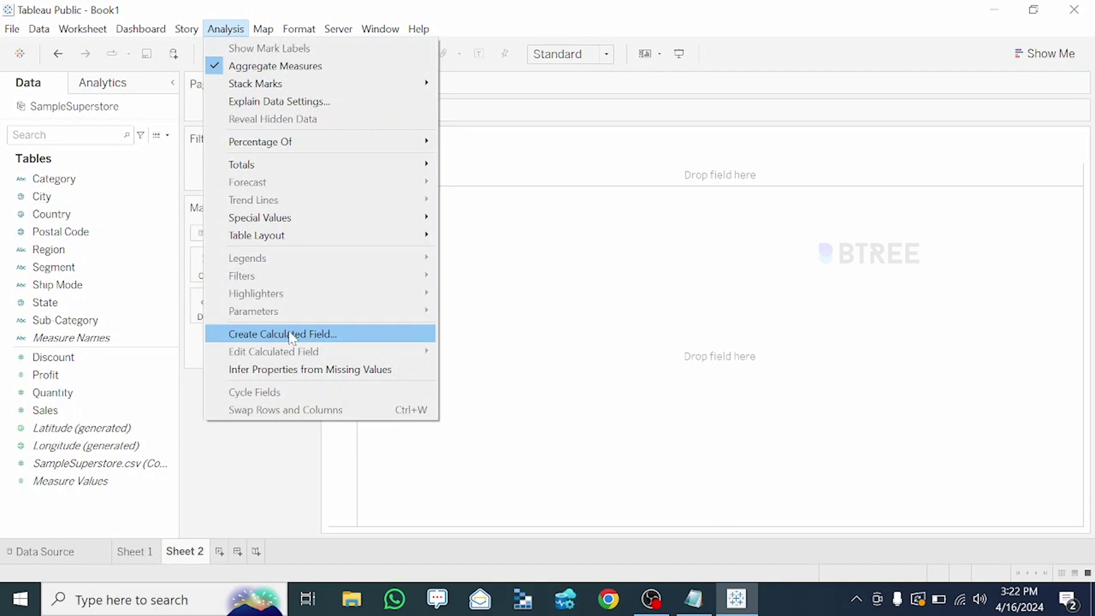
pyautogui.click(109, 501)
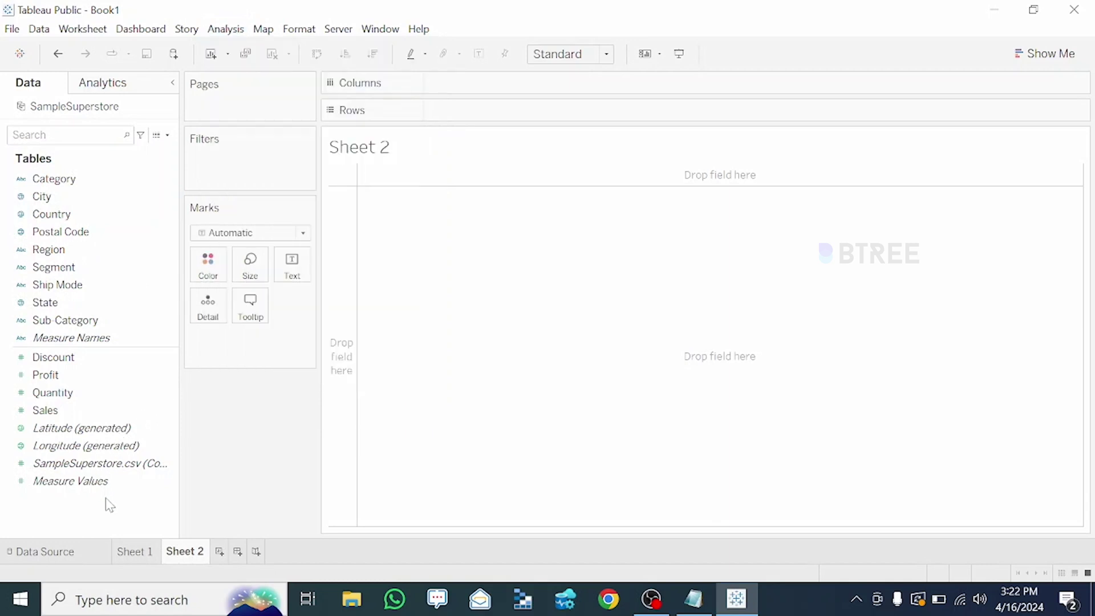
pyautogui.rightClick(106, 514)
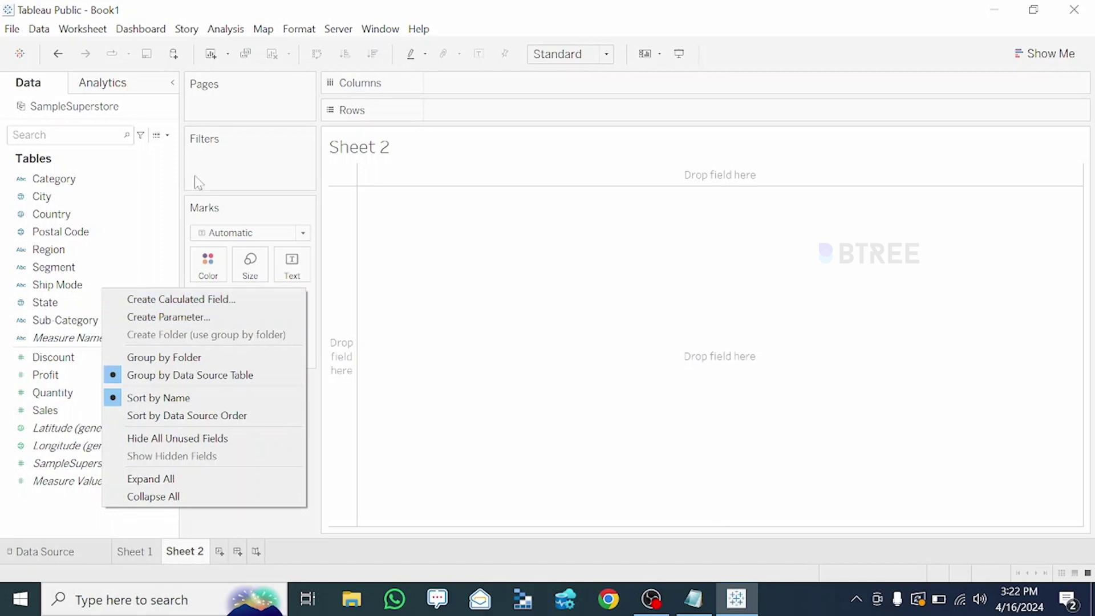
pyautogui.click(525, 279)
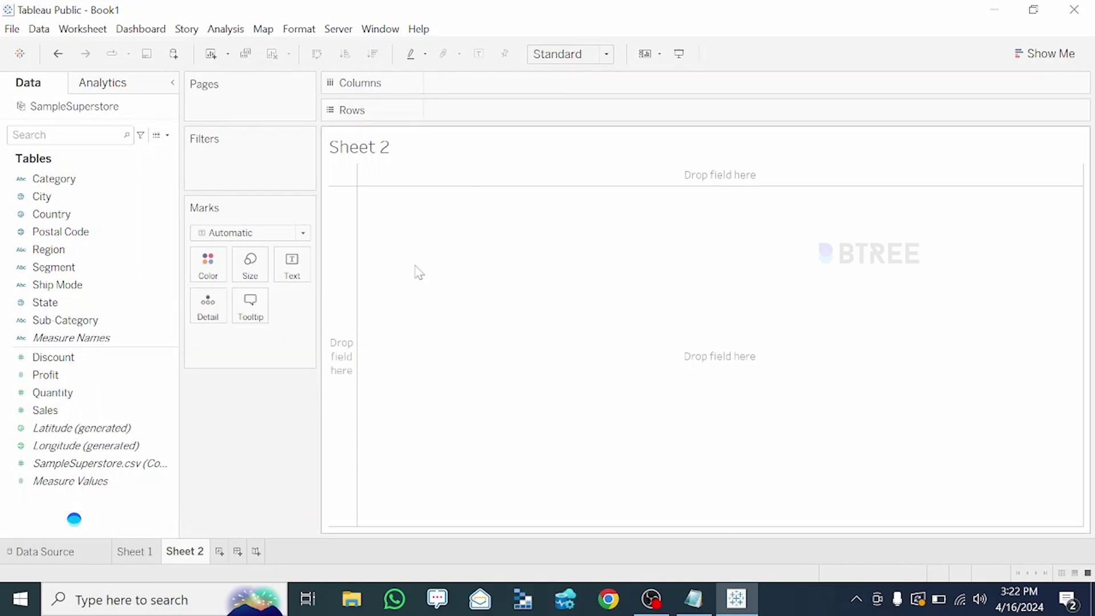
pyautogui.click(85, 214)
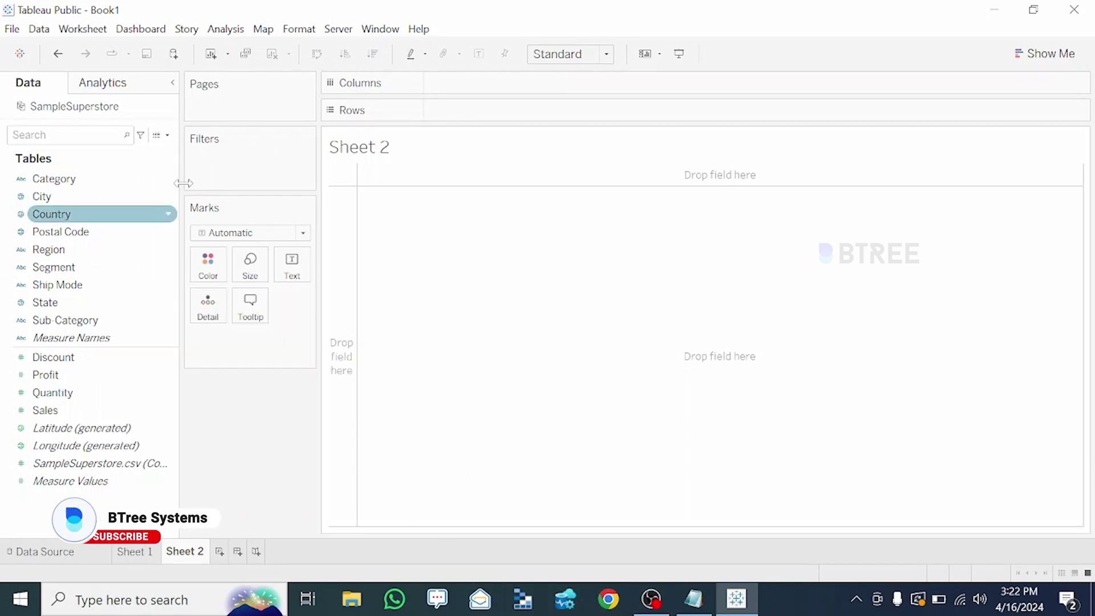
pyautogui.click(167, 135)
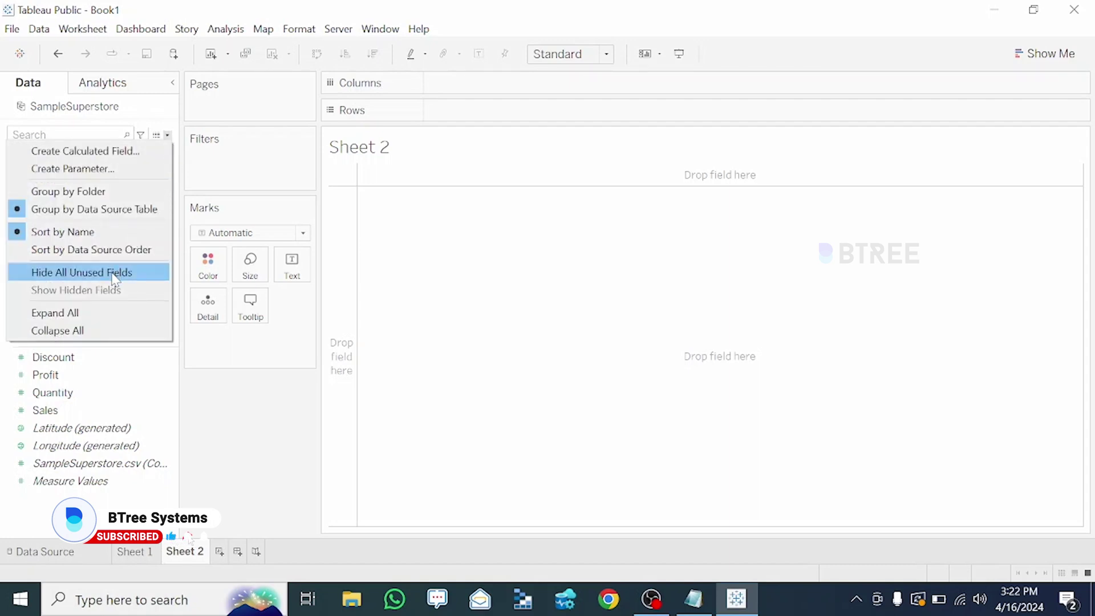
pyautogui.click(86, 150)
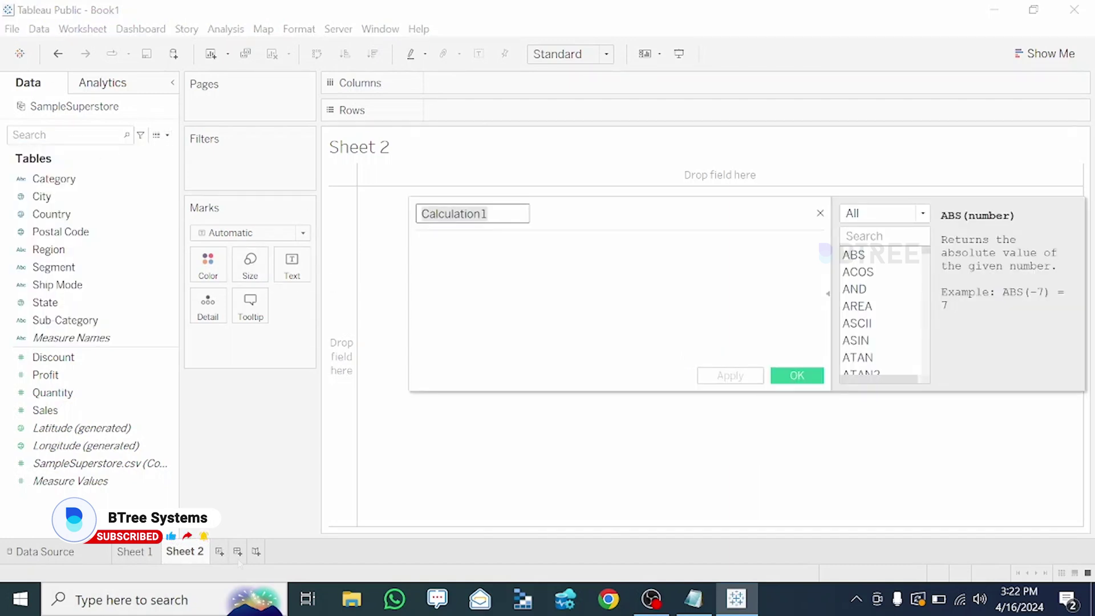
pyautogui.click(821, 213)
# - Place the Country field on Columns, followed by the City field
pyautogui.click(111, 215)
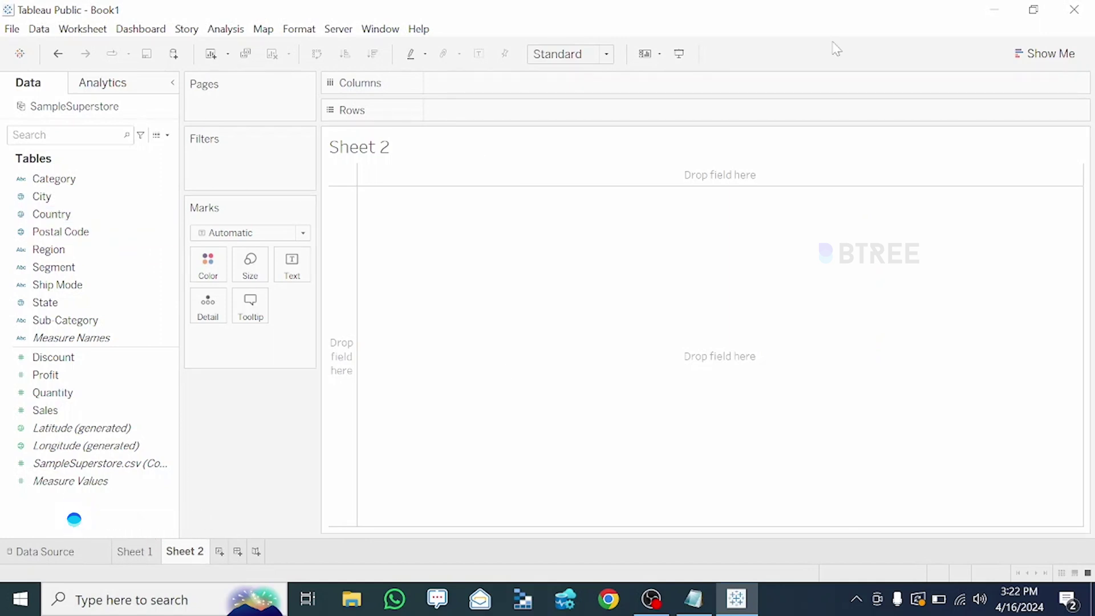
pyautogui.moveTo(71, 215); pyautogui.dragTo(470, 95)
pyautogui.click(48, 200)
pyautogui.moveTo(48, 201); pyautogui.dragTo(579, 90)
# - Append Category and Sub-Category to Columns and place the Sales and Profit measures on Rows
pyautogui.click(98, 180)
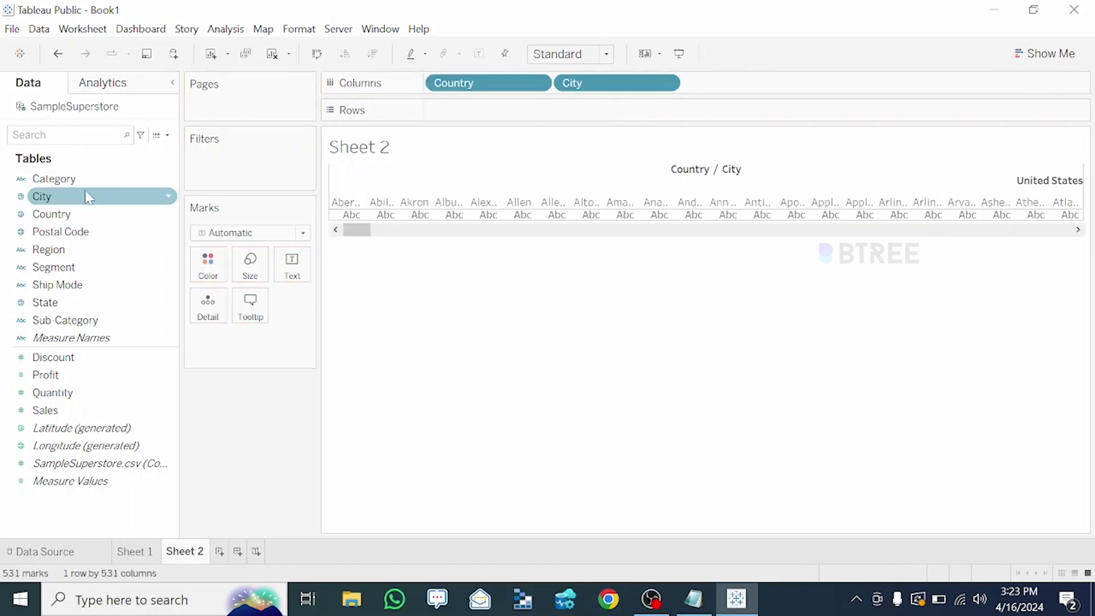
pyautogui.moveTo(87, 193); pyautogui.dragTo(753, 87)
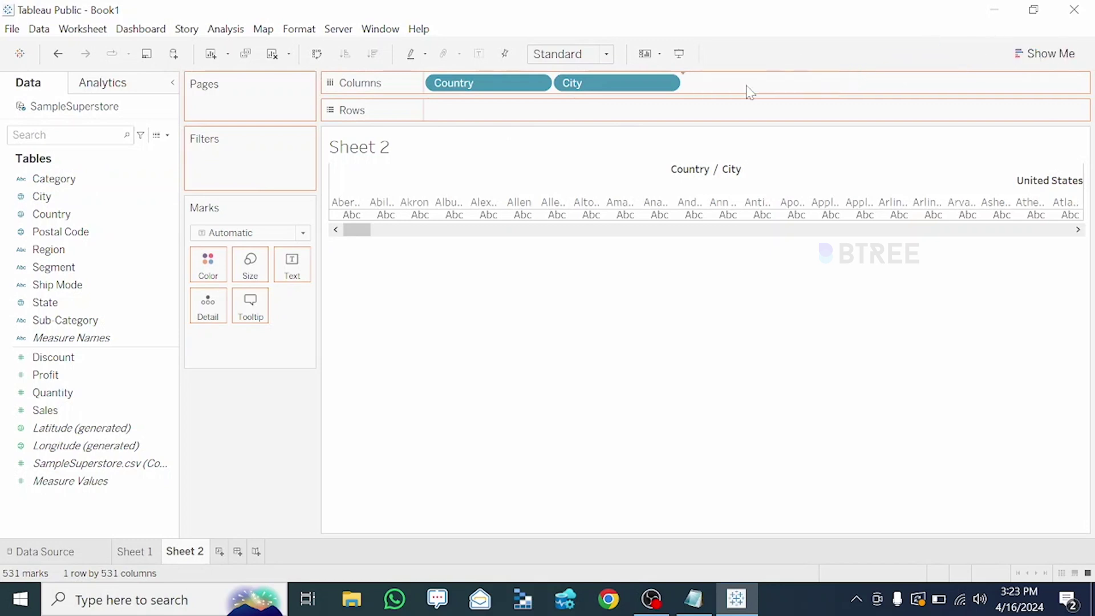
pyautogui.click(119, 280)
pyautogui.moveTo(83, 321); pyautogui.dragTo(876, 85)
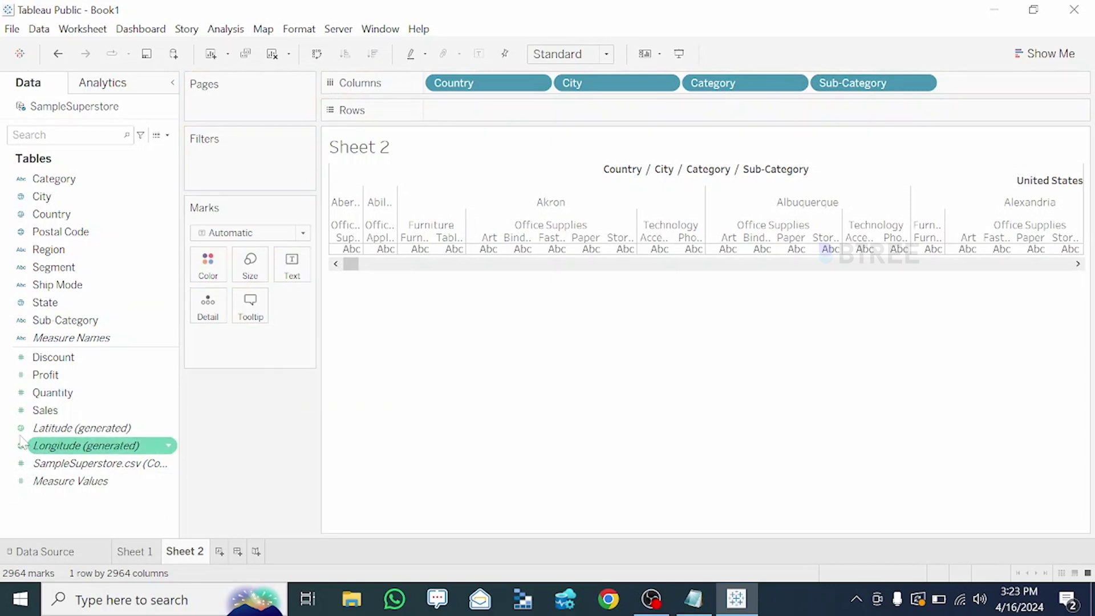
pyautogui.moveTo(57, 410)
pyautogui.mouseDown()
pyautogui.moveTo(114, 335)
pyautogui.moveTo(434, 112)
pyautogui.moveTo(452, 113)
pyautogui.moveTo(52, 350)
pyautogui.moveTo(142, 364)
pyautogui.moveTo(639, 103)
pyautogui.moveTo(609, 113)
pyautogui.mouseUp()
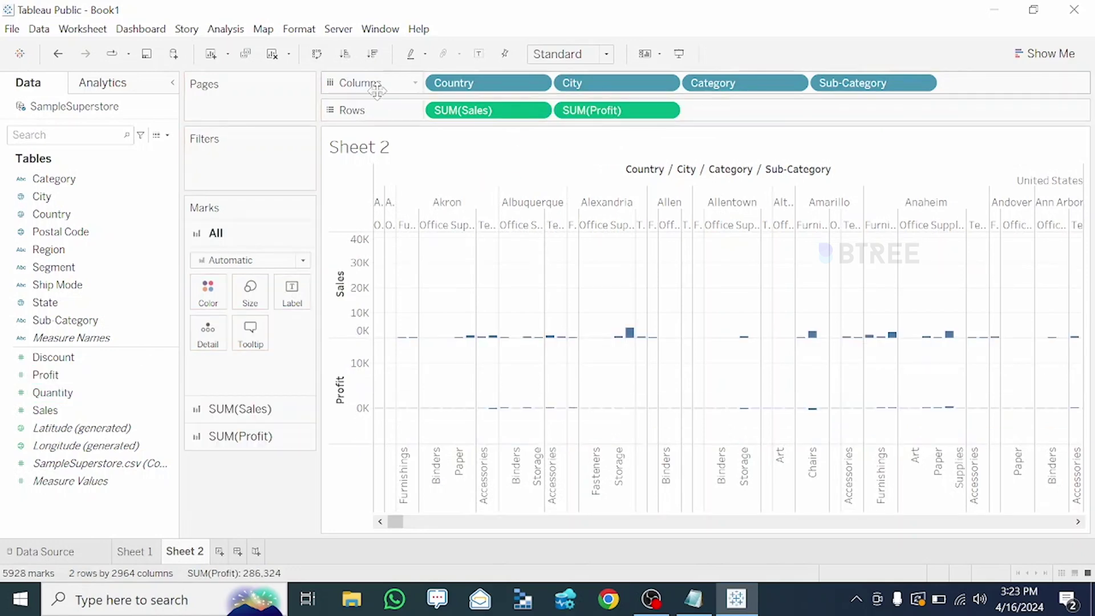
# - Swap the worksheet's rows and columns, and start a calculated field with the formula [Sales]*[Profit]
pyautogui.click(316, 55)
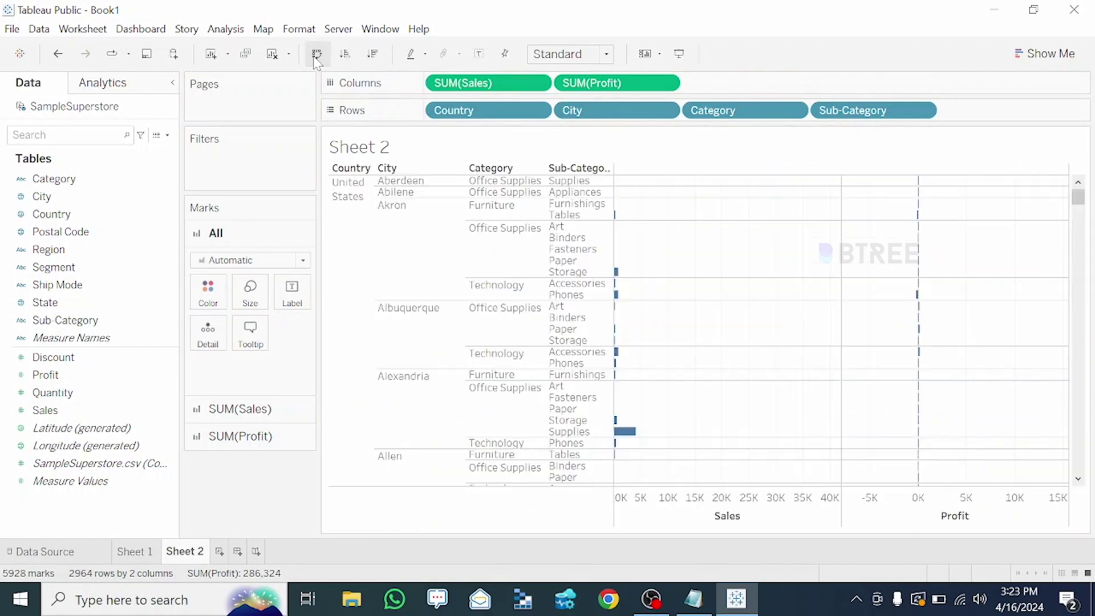
pyautogui.click(168, 135)
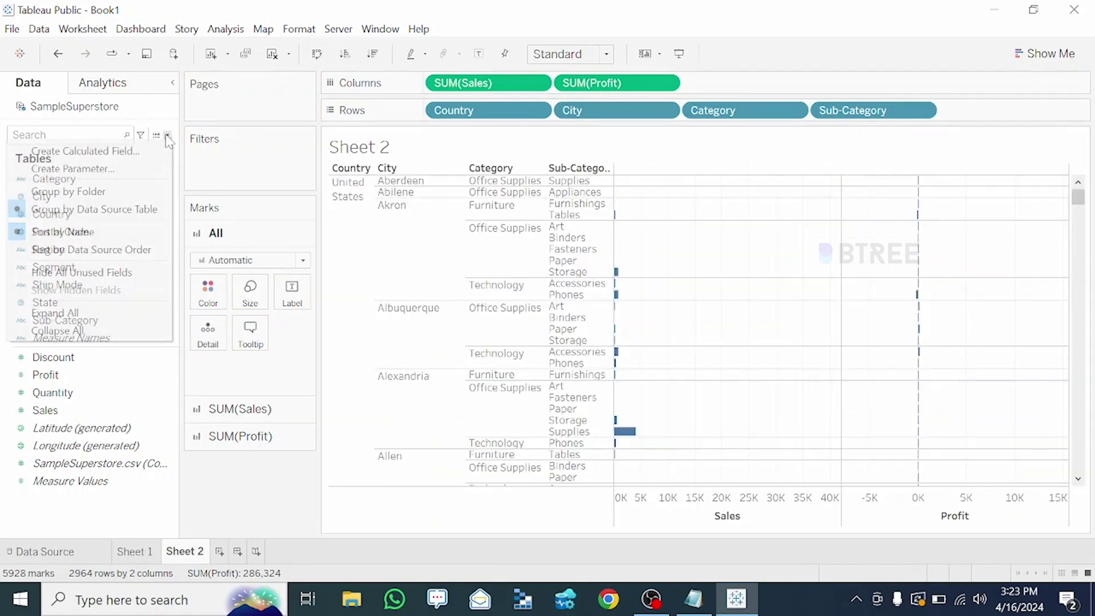
pyautogui.click(126, 151)
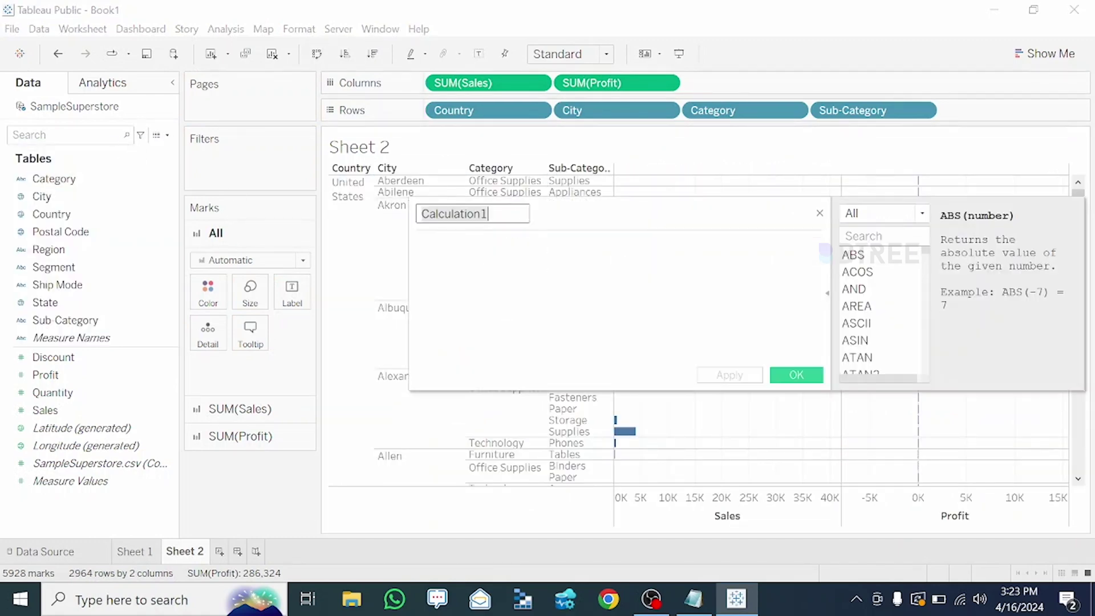
pyautogui.press('BackSpace')
pyautogui.press('Tab')
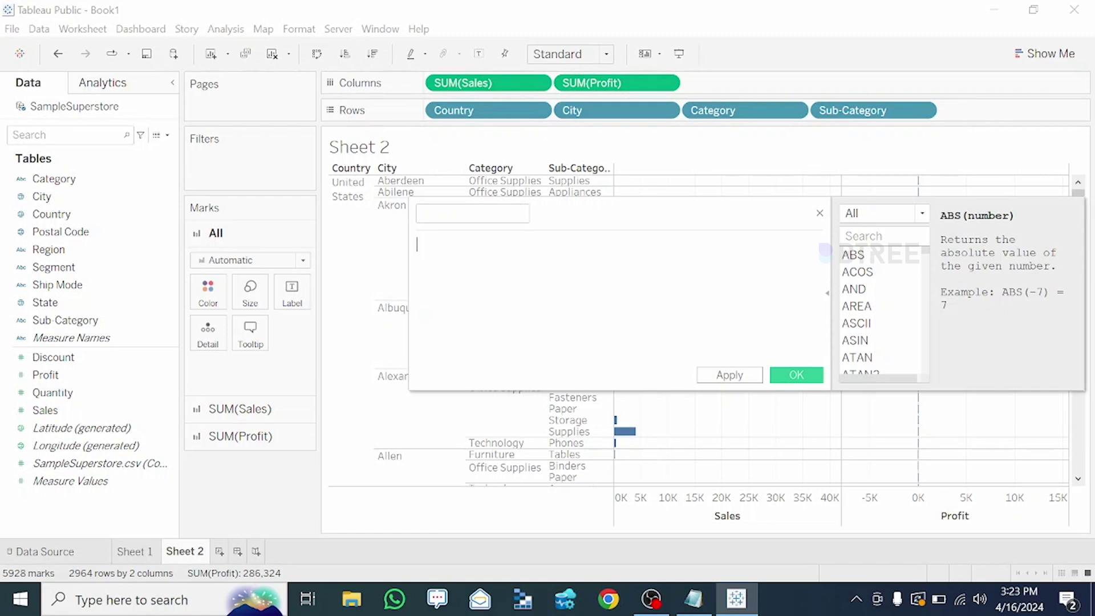
pyautogui.write('sal')
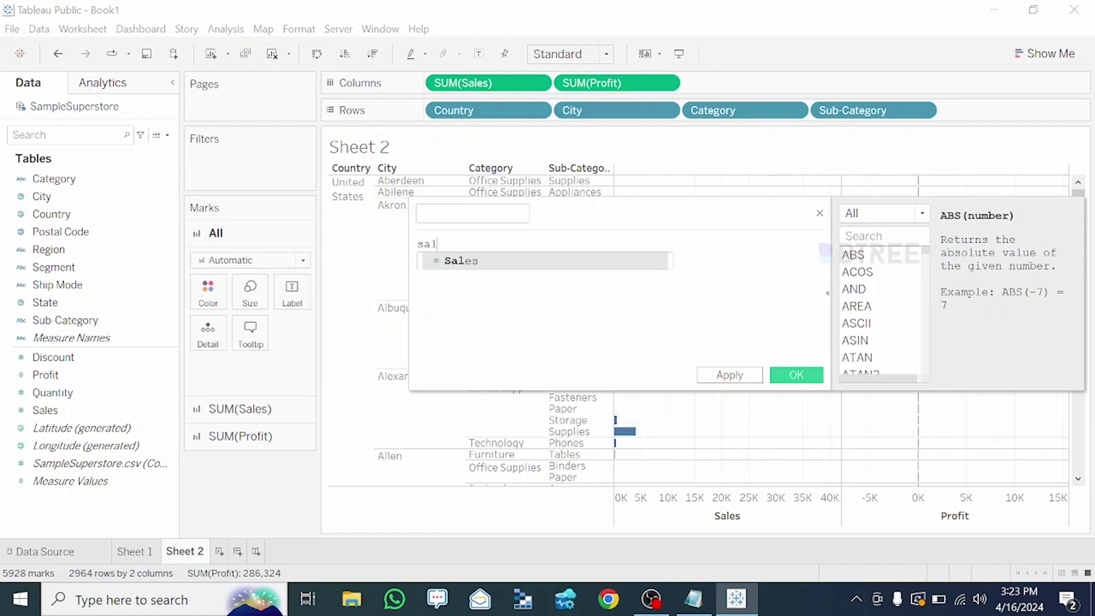
pyautogui.press('Return')
pyautogui.write('*')
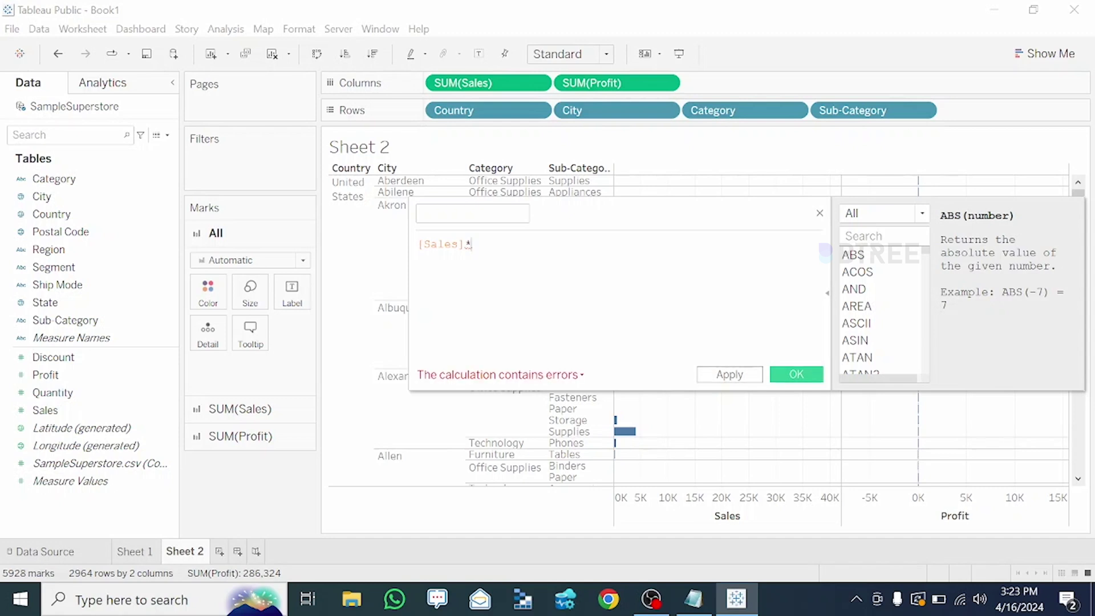
pyautogui.write('pro')
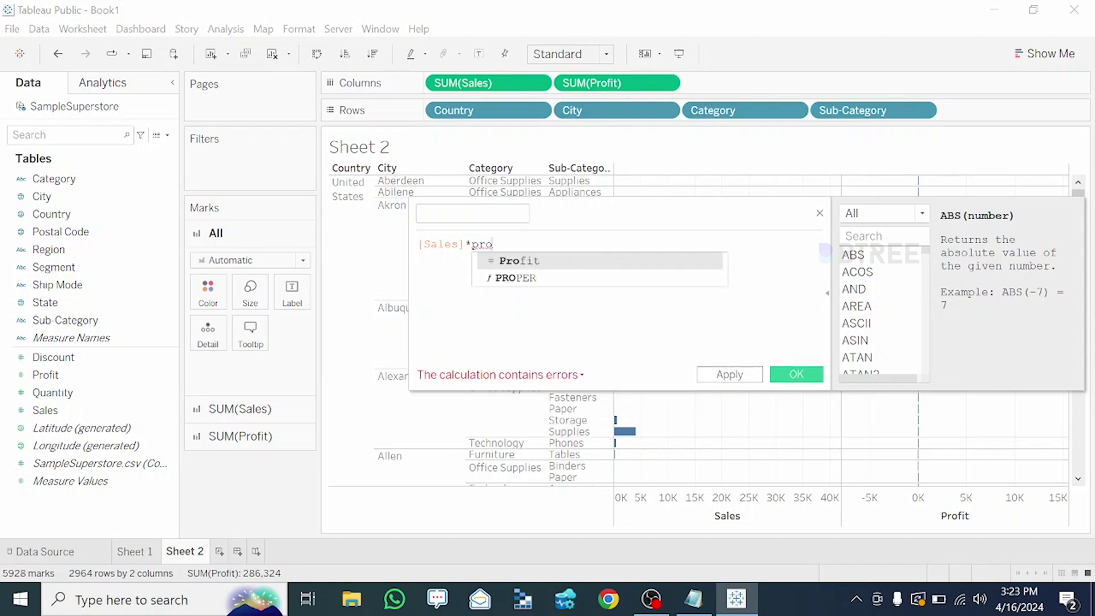
pyautogui.press('Return')
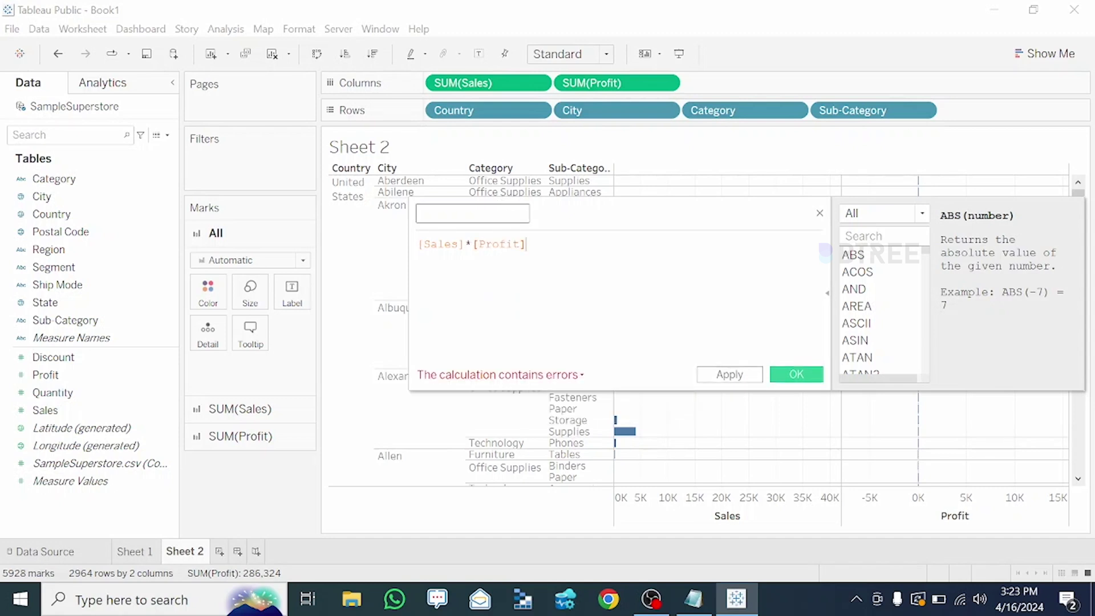
# - Save the calculated field as new_sales and append it to Columns after Profit
pyautogui.write('new_sales')
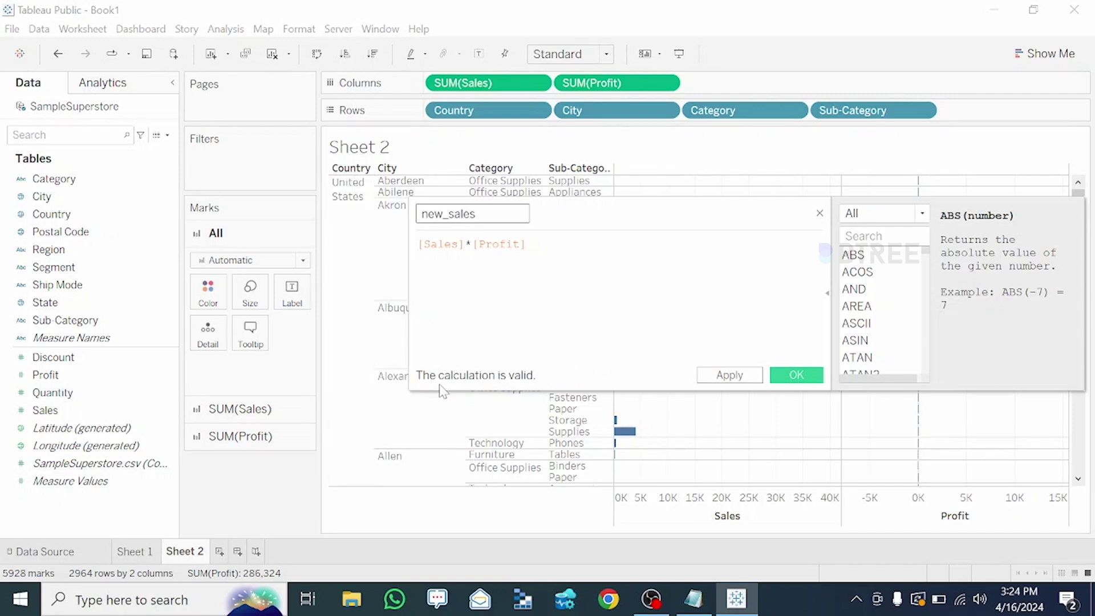
pyautogui.click(726, 378)
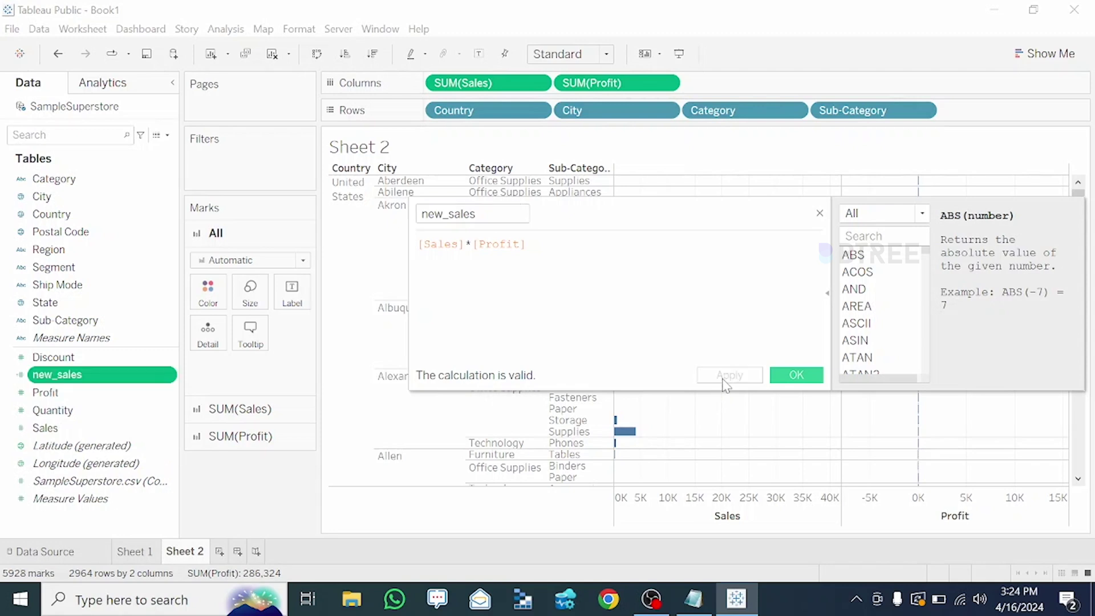
pyautogui.click(797, 376)
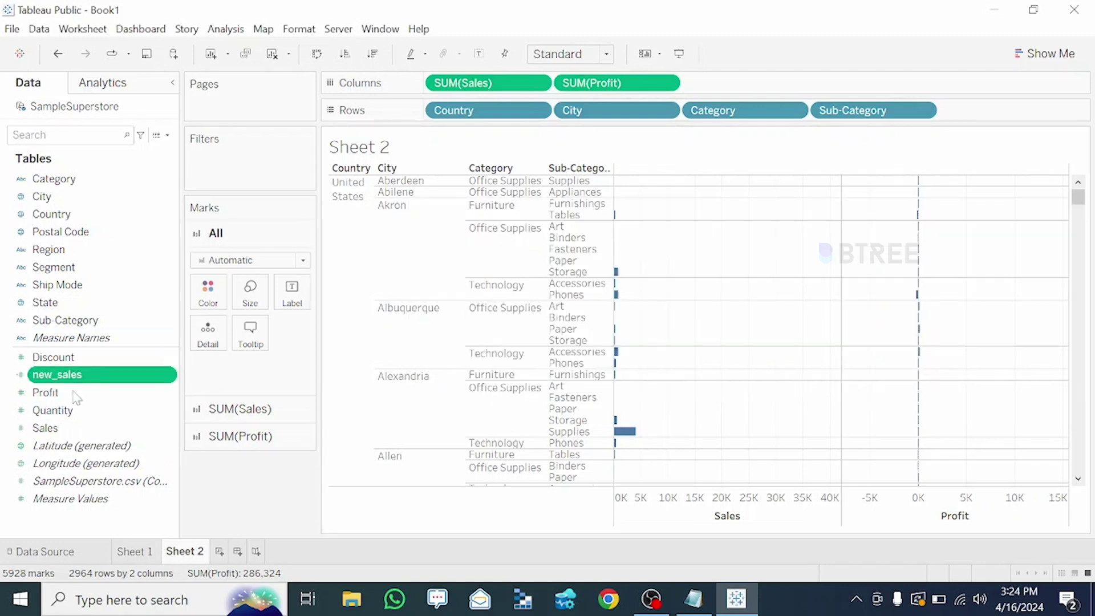
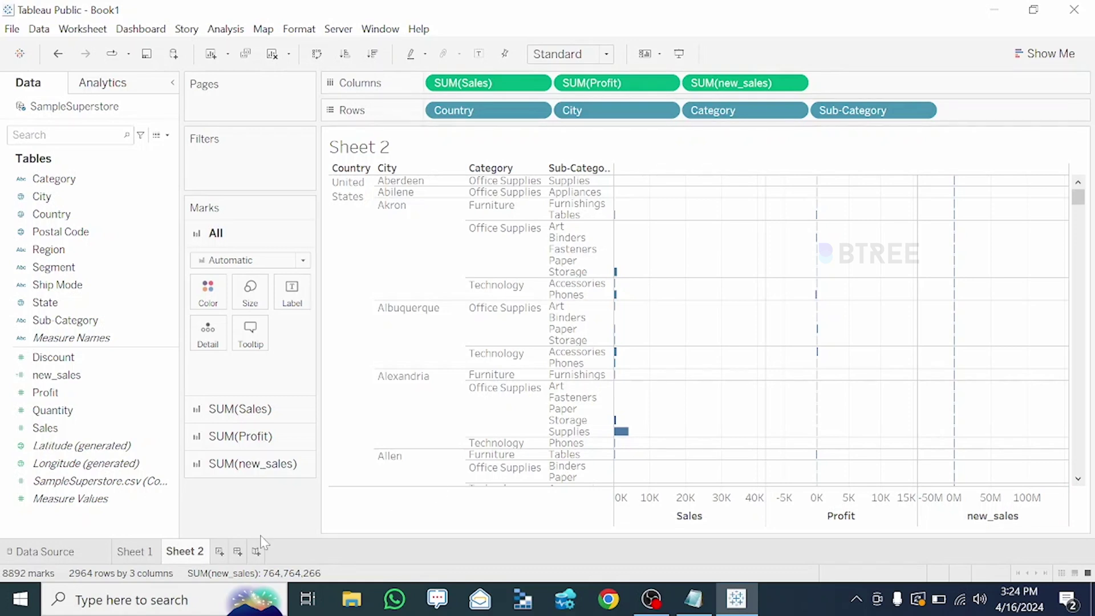
# - On Sheet 1, place City and Segment on Columns and the Profit and Sales measures on Rows
pyautogui.click(145, 553)
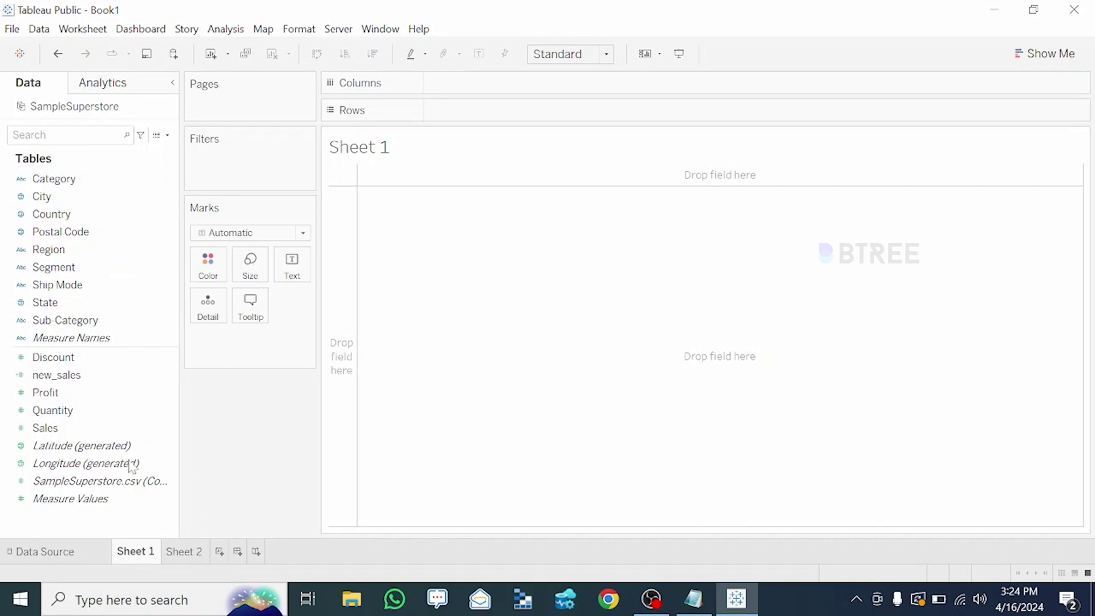
pyautogui.click(186, 554)
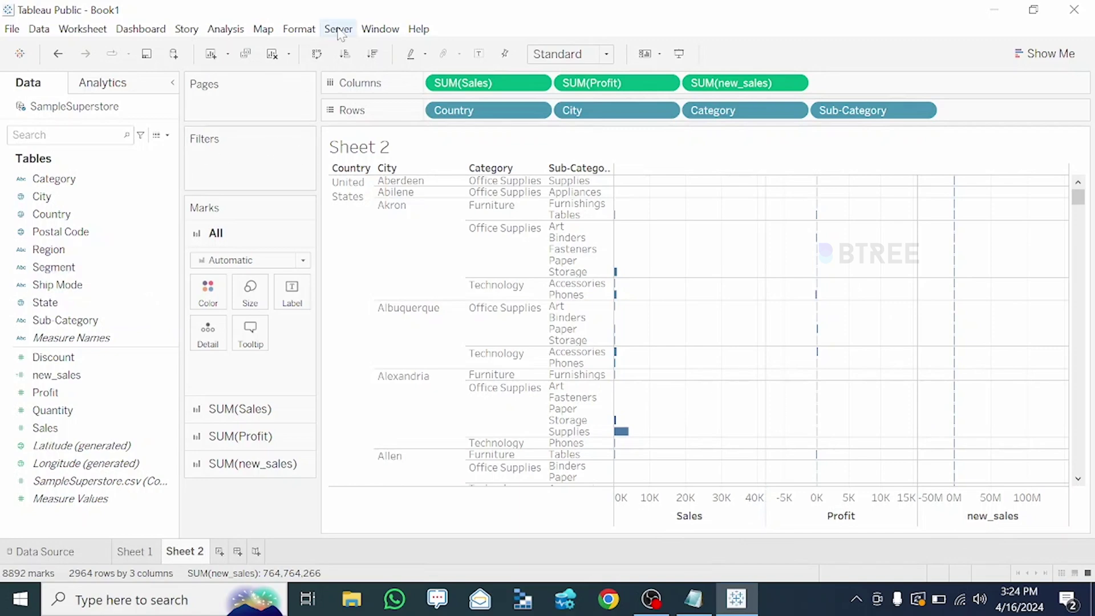
pyautogui.click(136, 551)
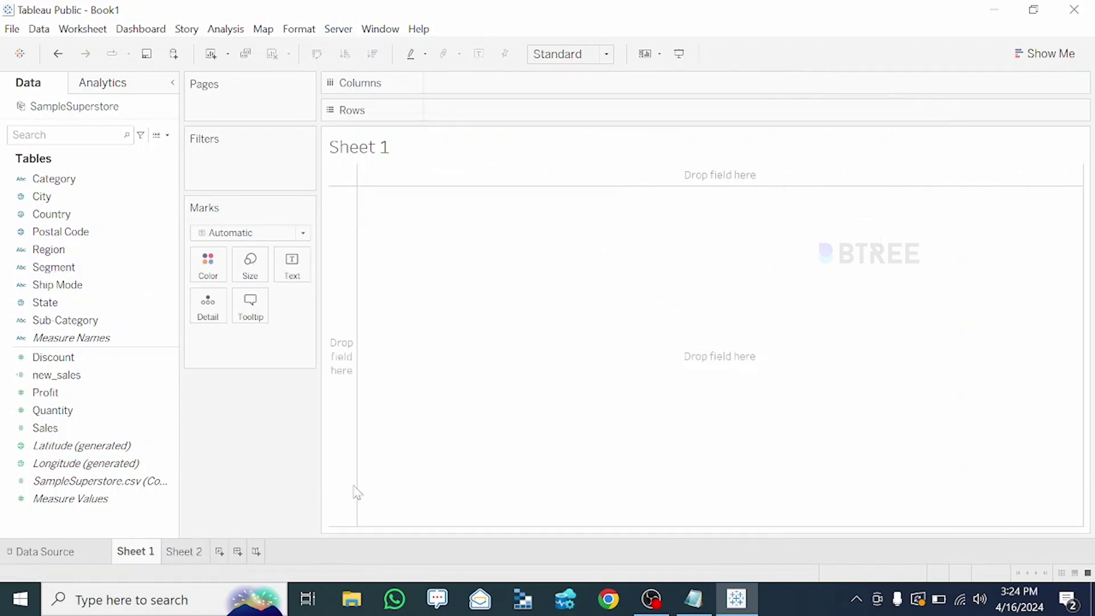
pyautogui.click(76, 220)
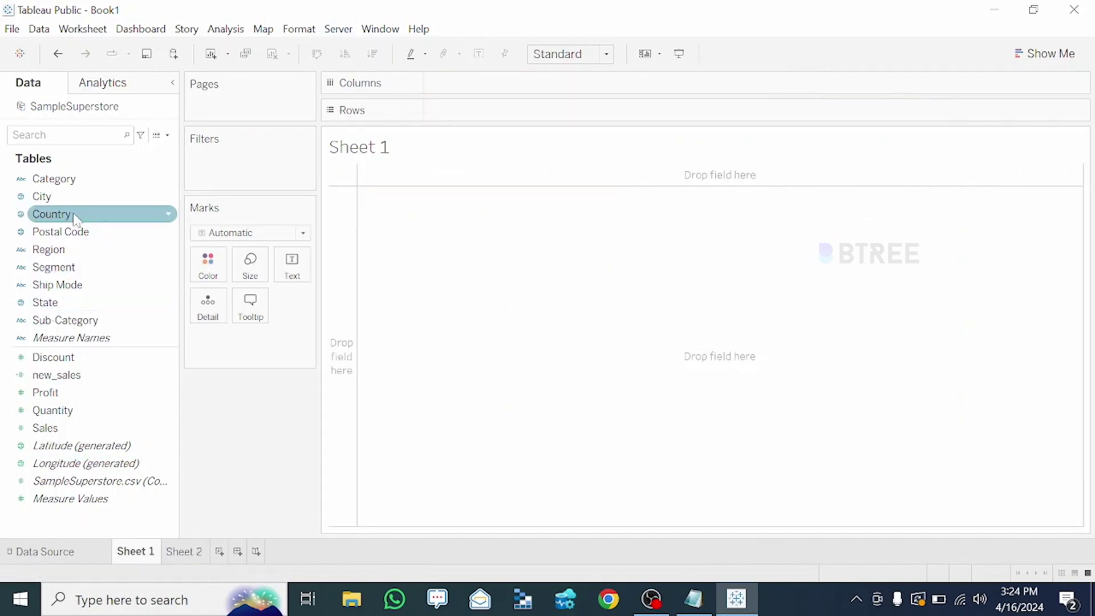
pyautogui.moveTo(73, 200); pyautogui.dragTo(474, 86)
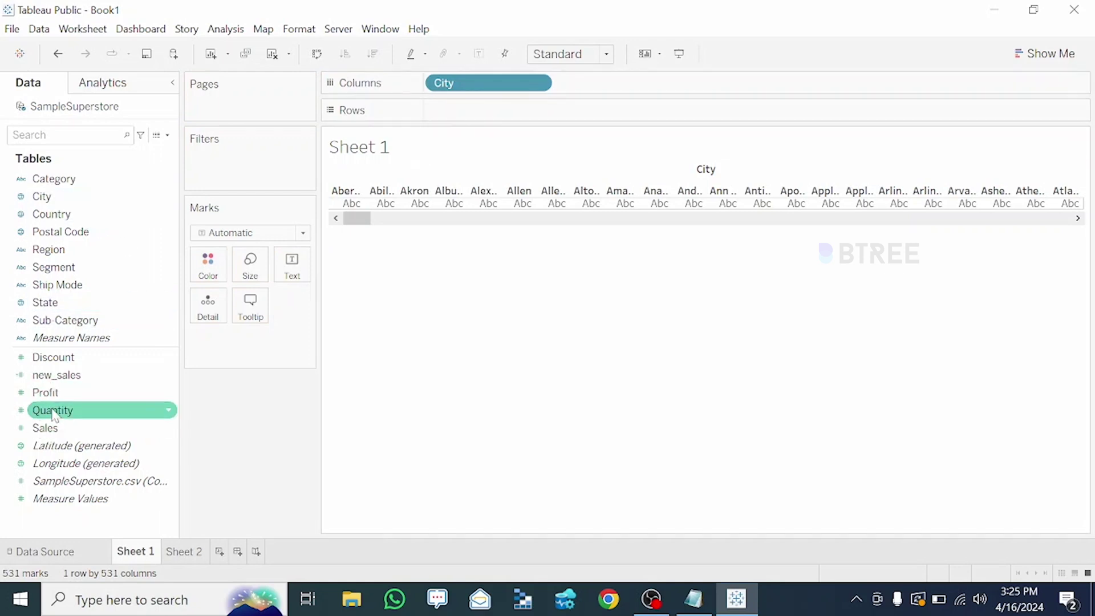
pyautogui.moveTo(51, 392); pyautogui.dragTo(465, 114)
pyautogui.moveTo(64, 434); pyautogui.dragTo(609, 112)
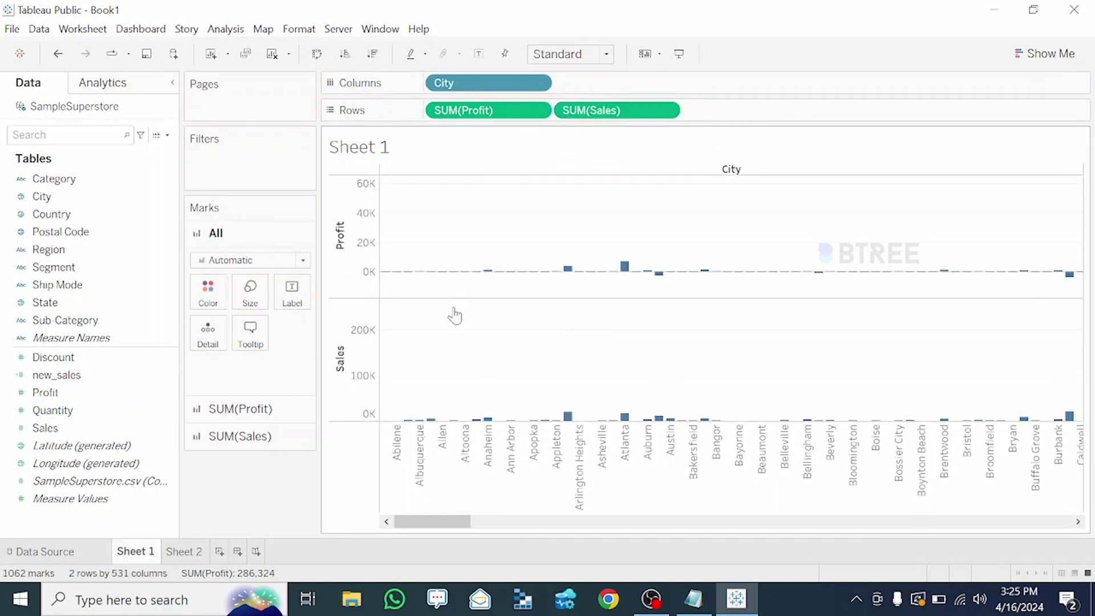
pyautogui.click(97, 267)
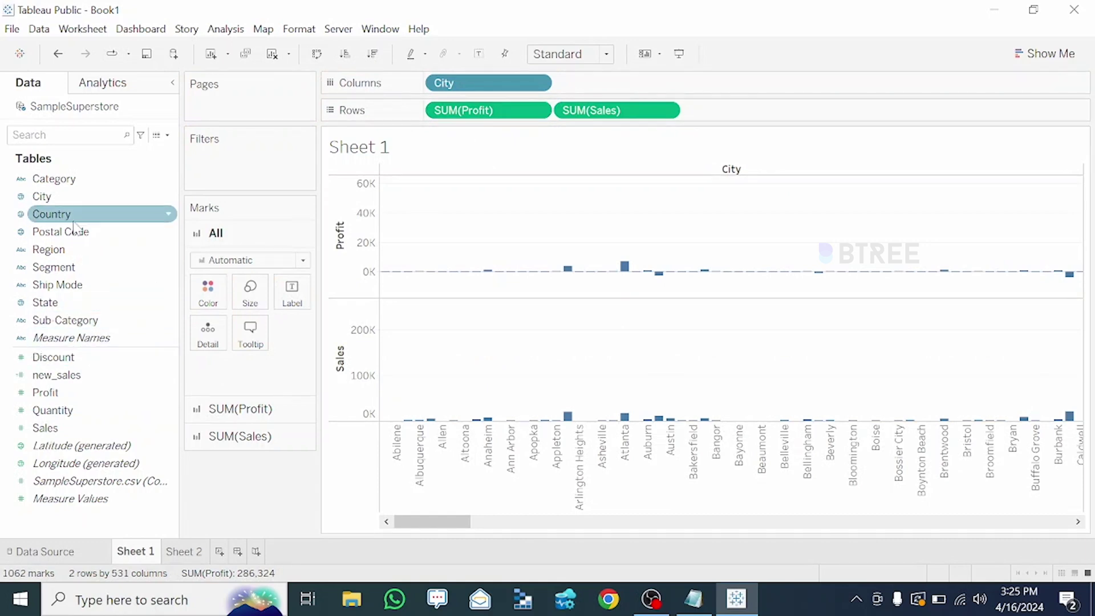
pyautogui.moveTo(83, 267); pyautogui.dragTo(600, 83)
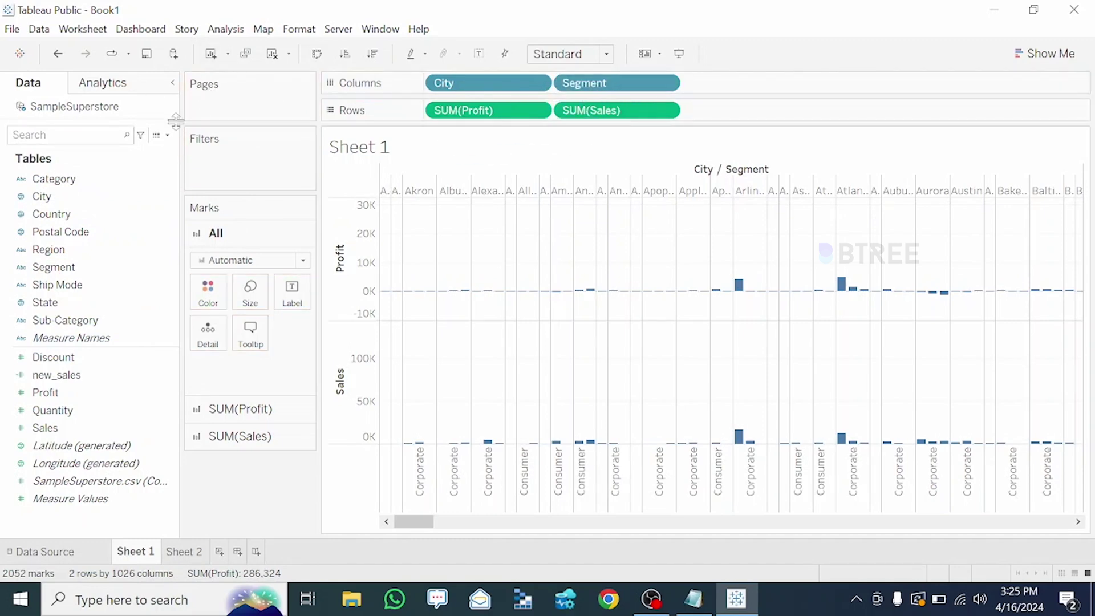
# - Start a new calculated field with the formula SUM([Profit])/SUM([Sales])
pyautogui.click(167, 135)
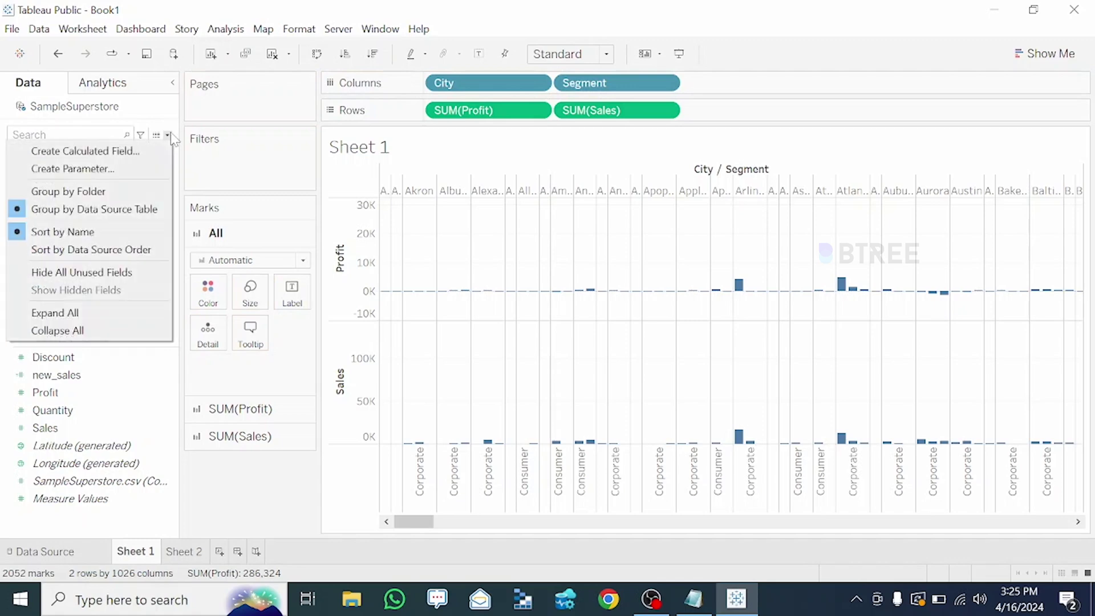
pyautogui.click(122, 149)
pyautogui.click(416, 244)
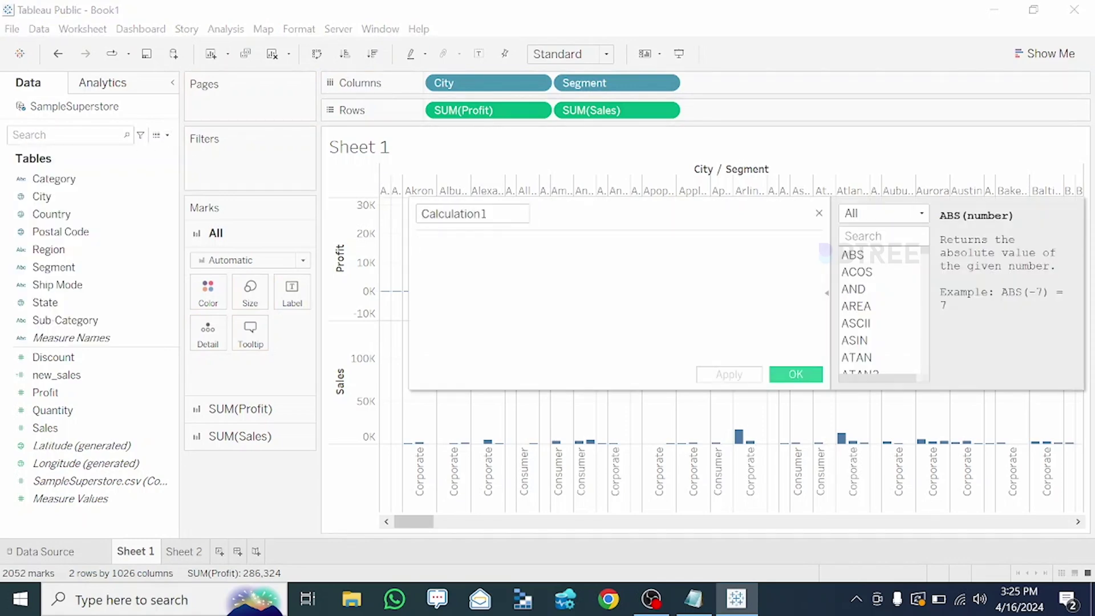
pyautogui.write('sum')
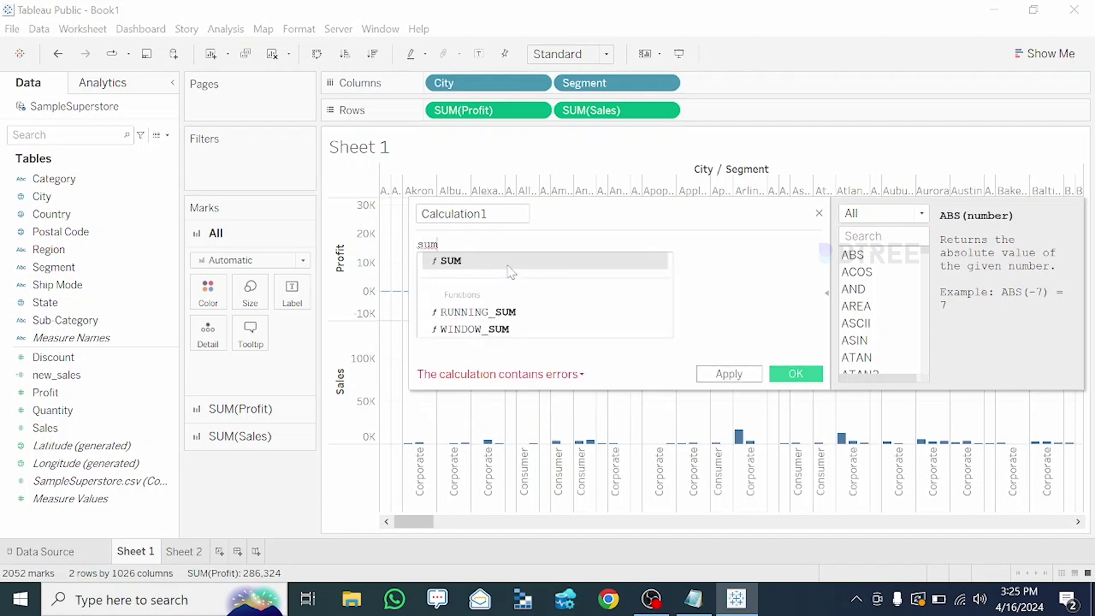
pyautogui.doubleClick(508, 262)
pyautogui.write('pro')
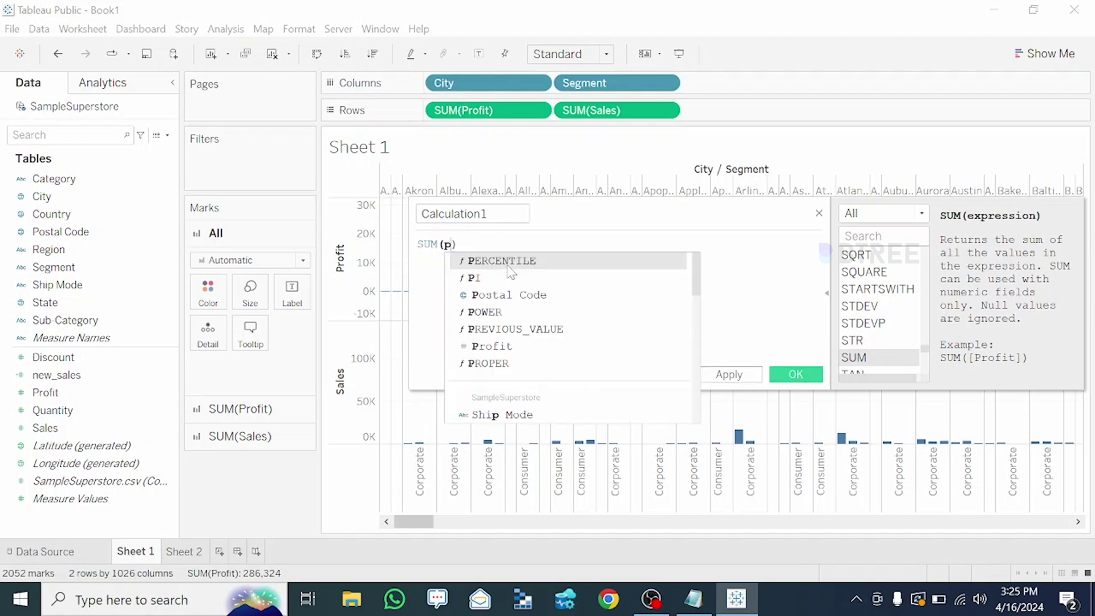
pyautogui.doubleClick(508, 266)
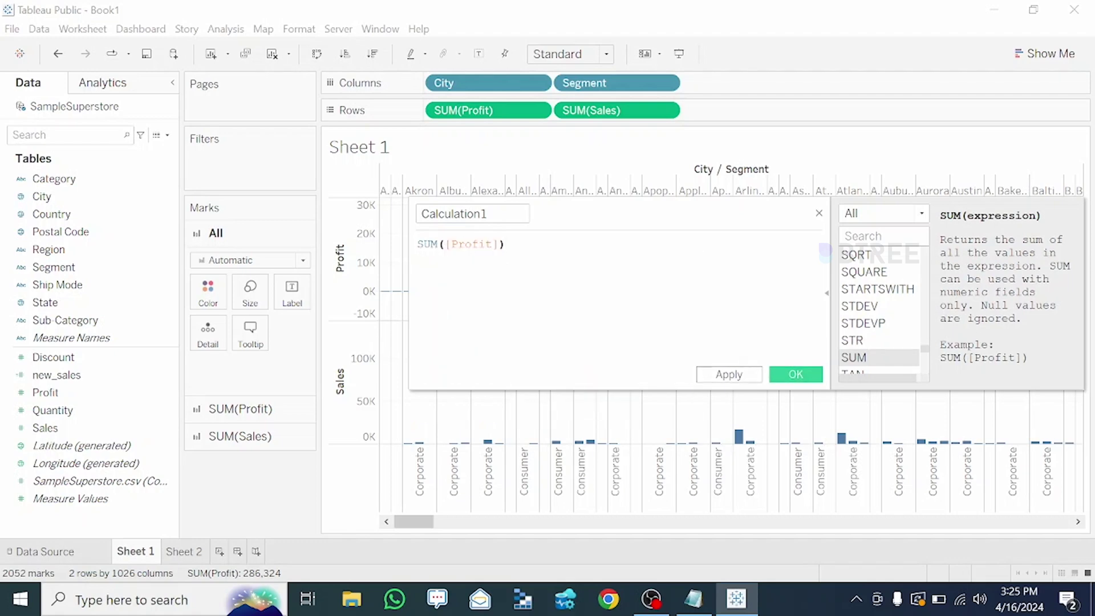
pyautogui.write('/sum')
pyautogui.press('Return')
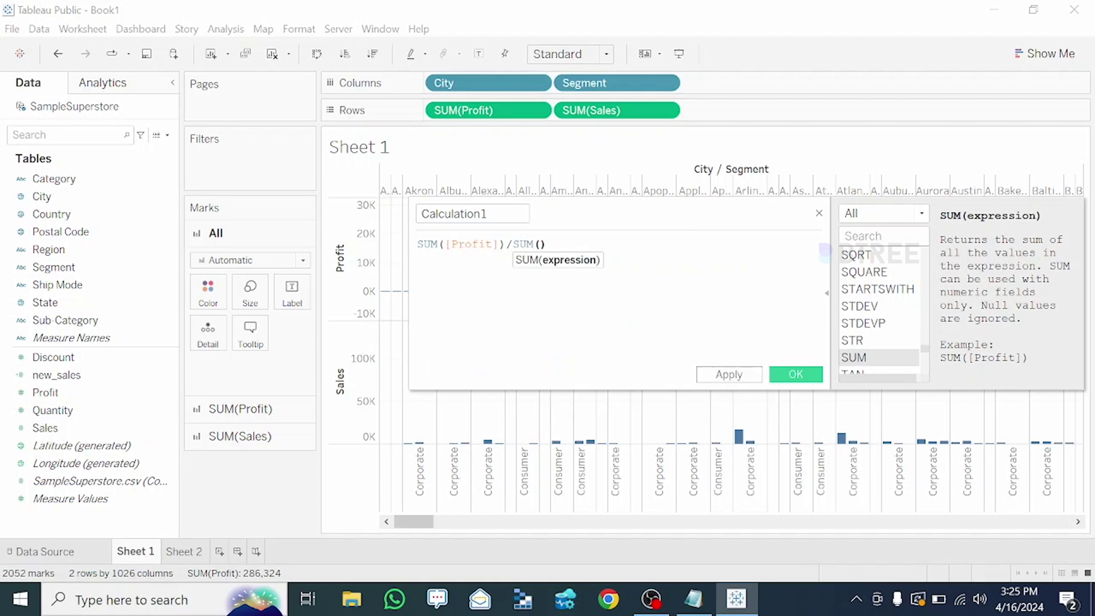
pyautogui.write('sa')
pyautogui.press('Return')
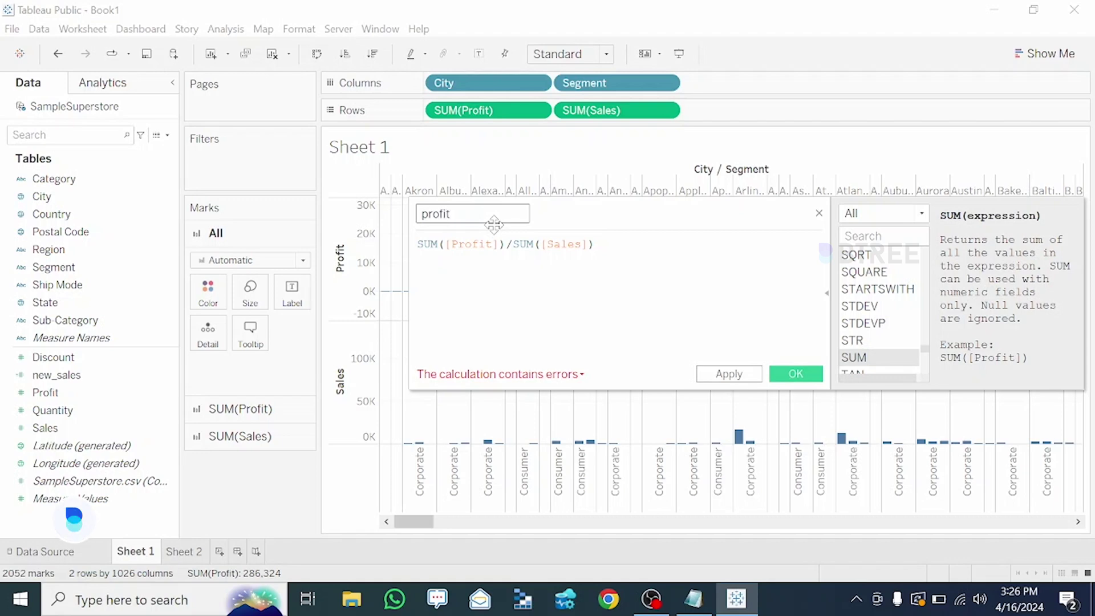
# - Name the calculated field profit_ratio and save it
pyautogui.write('_rat')
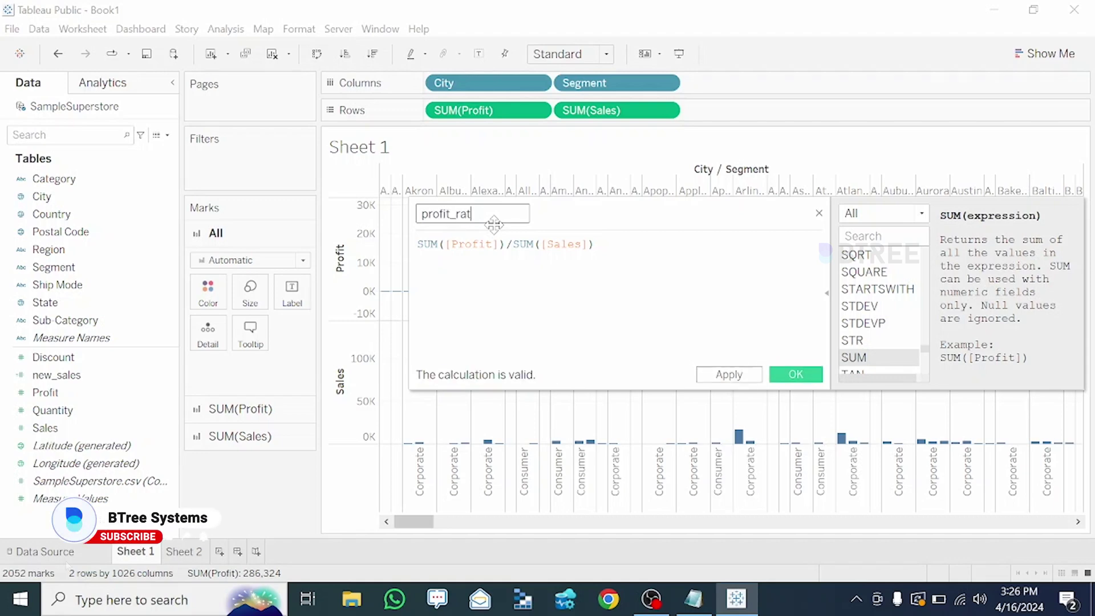
pyautogui.write('io')
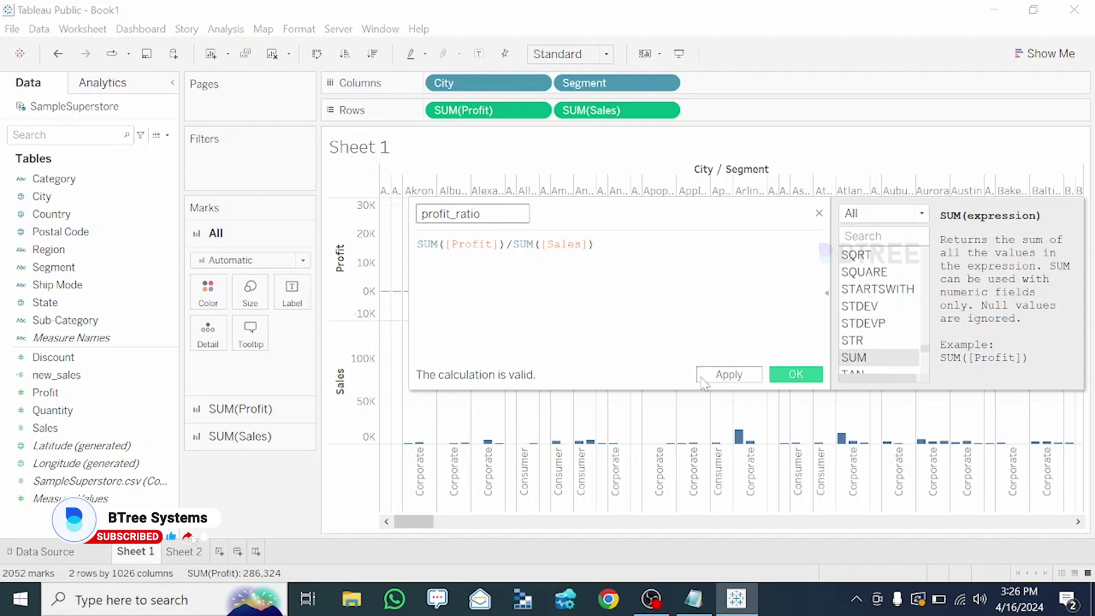
pyautogui.click(724, 375)
pyautogui.click(796, 374)
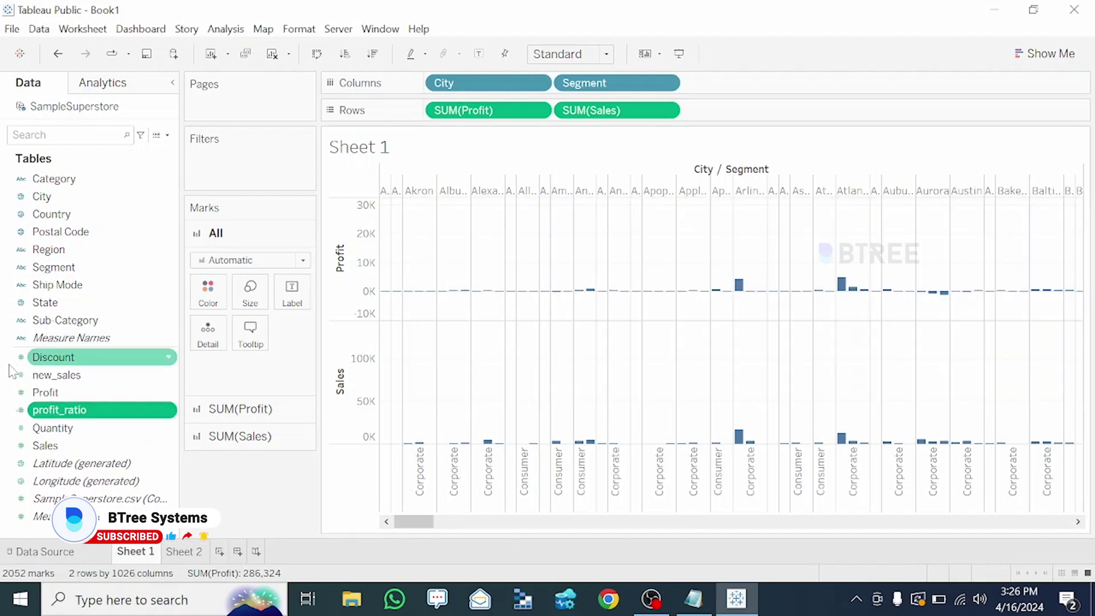
# - Append profit_ratio to Rows and select the profit_ratio bar for Anaheim's Corporate segment to inspect its details
pyautogui.moveTo(94, 412); pyautogui.dragTo(795, 114)
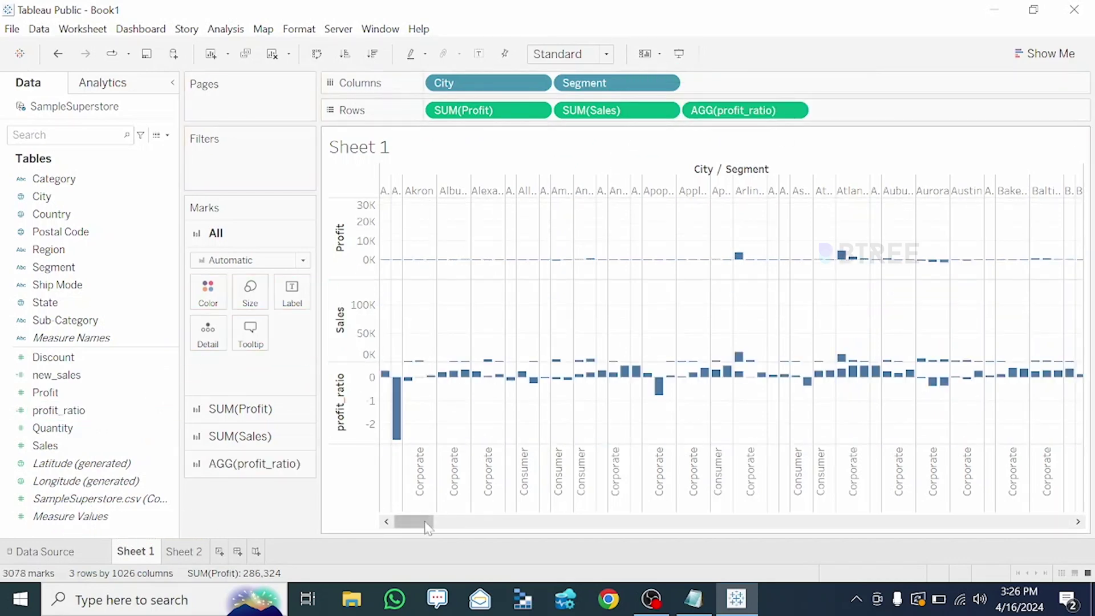
pyautogui.moveTo(387, 385)
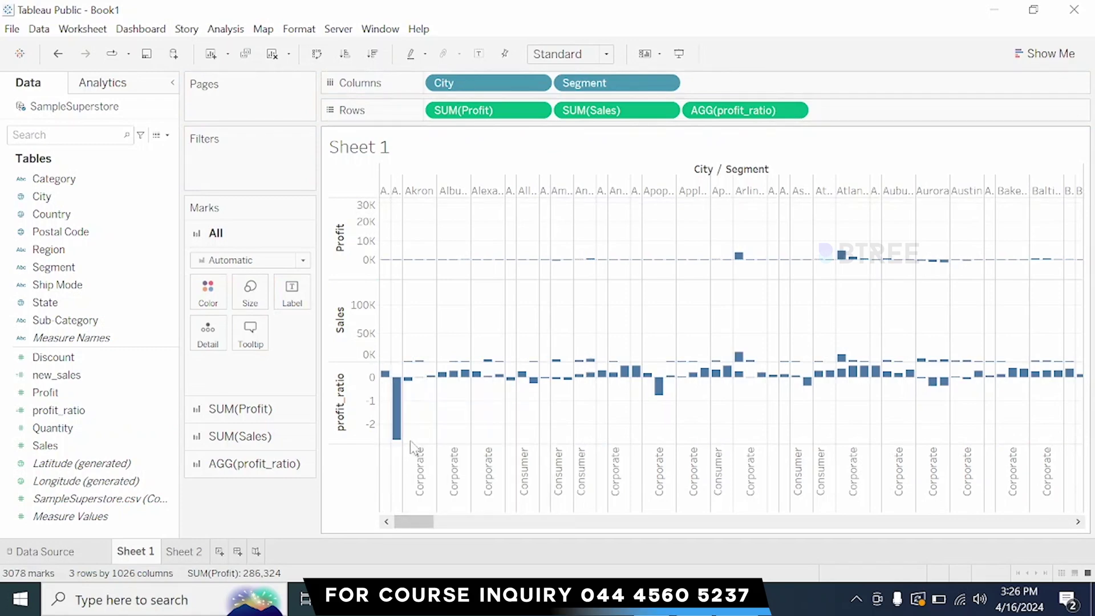
pyautogui.moveTo(403, 425)
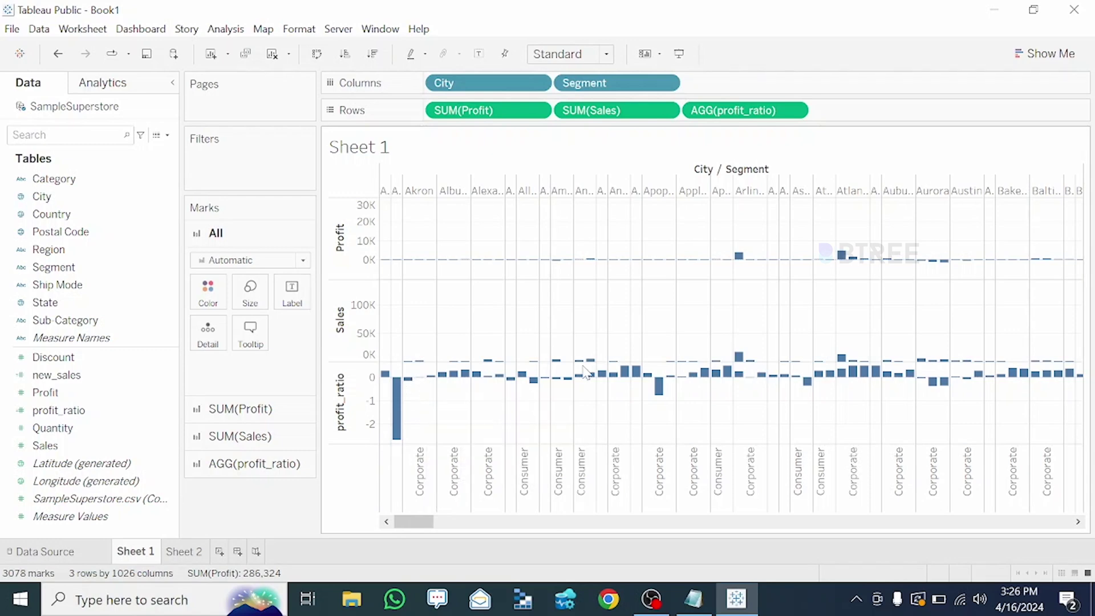
pyautogui.moveTo(589, 380)
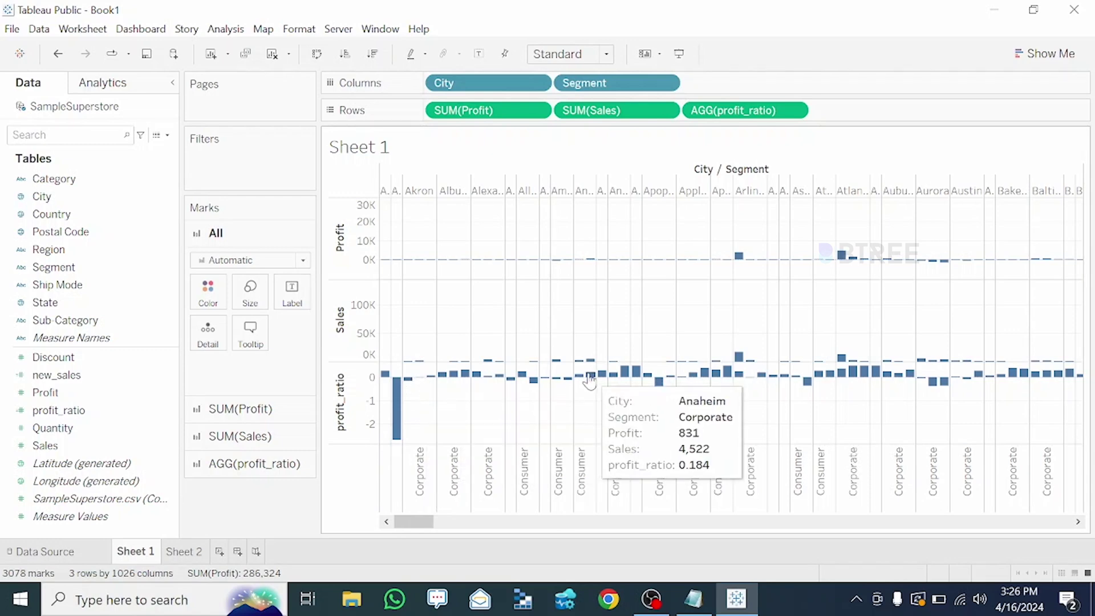
pyautogui.click(589, 376)
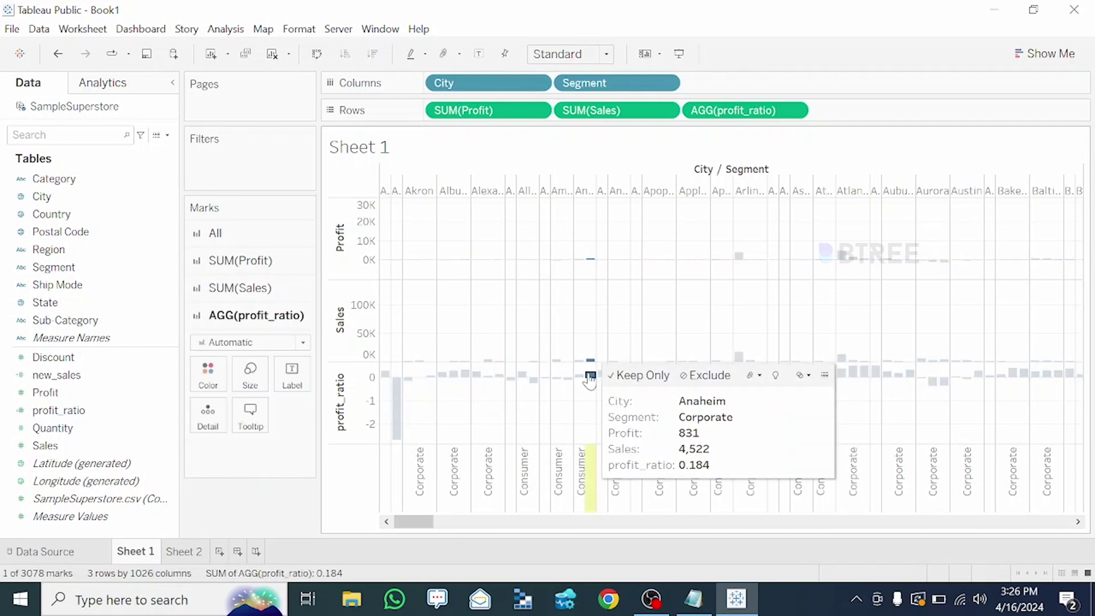
# - Examine the profit_ratio bars for the cities at the end of the Sheet 1 chart, highlighting one bar and clearing the selection
pyautogui.click(567, 427)
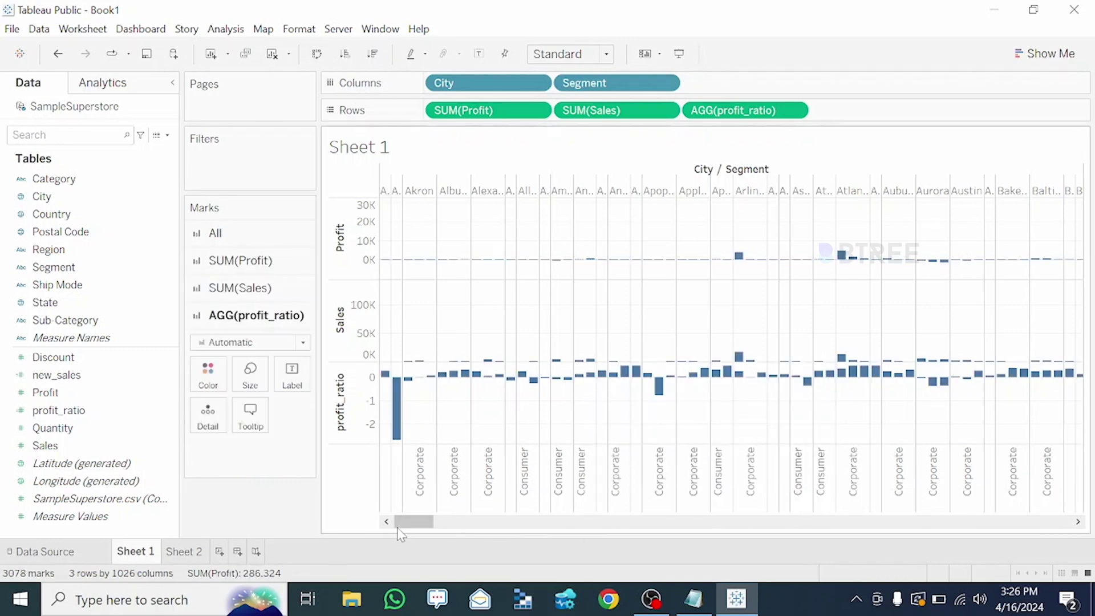
pyautogui.moveTo(414, 522); pyautogui.dragTo(1049, 523)
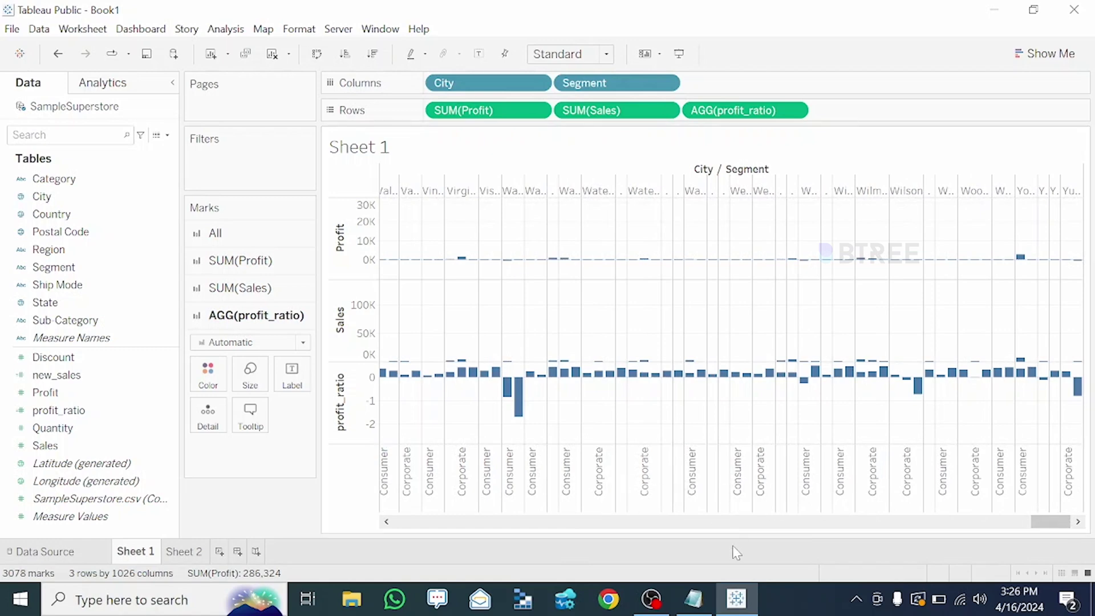
pyautogui.click(701, 373)
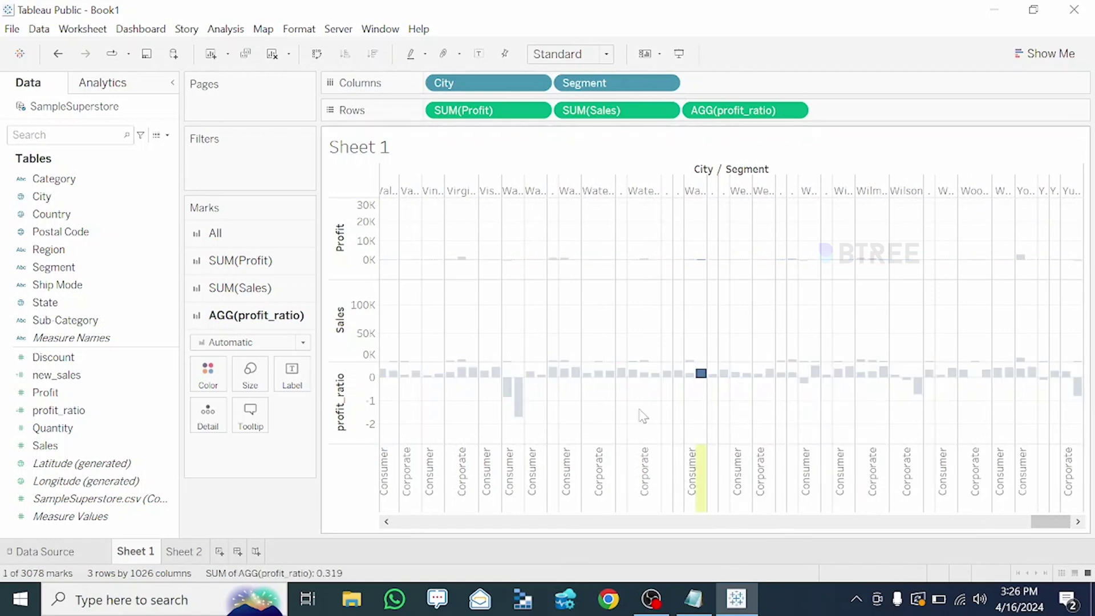
pyautogui.click(459, 335)
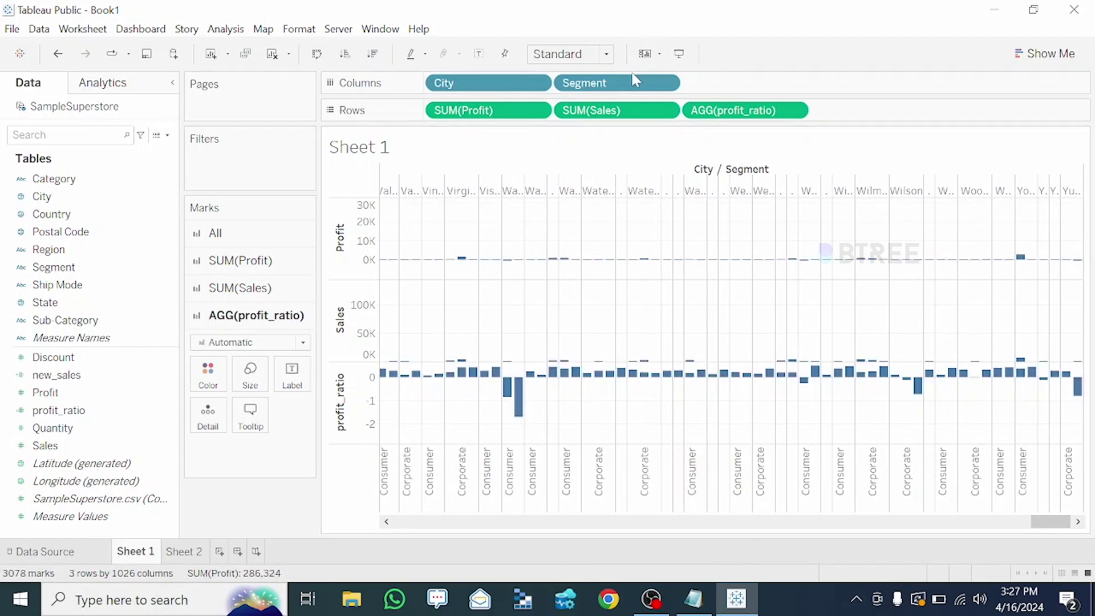
# - On Rows, change the Sales aggregation to Minimum and the Profit aggregation to Maximum
pyautogui.rightClick(735, 116)
pyautogui.rightClick(591, 112)
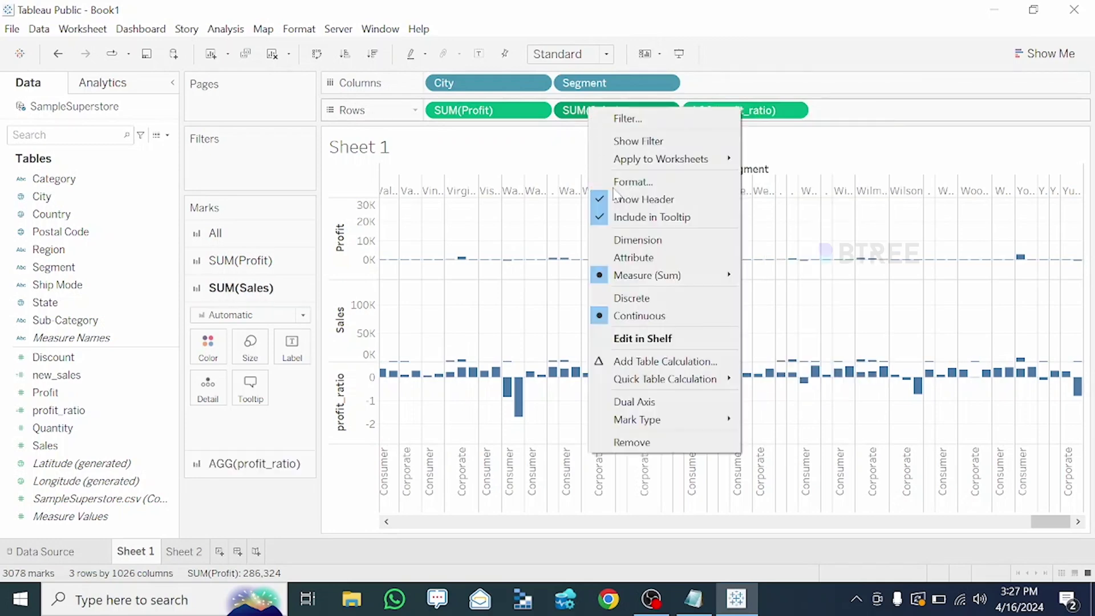
pyautogui.moveTo(667, 278)
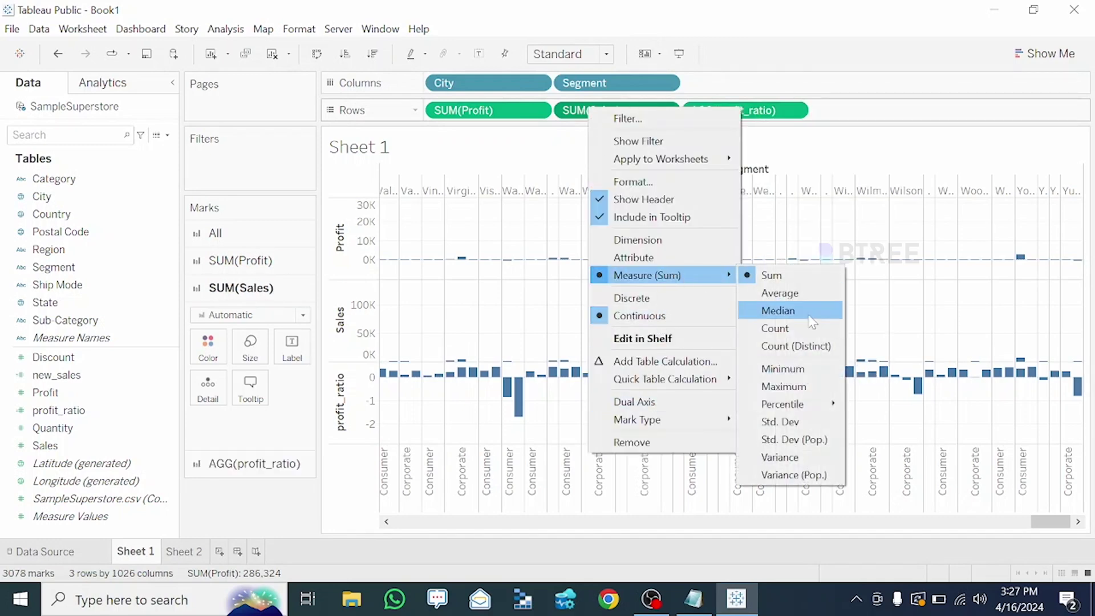
pyautogui.click(808, 375)
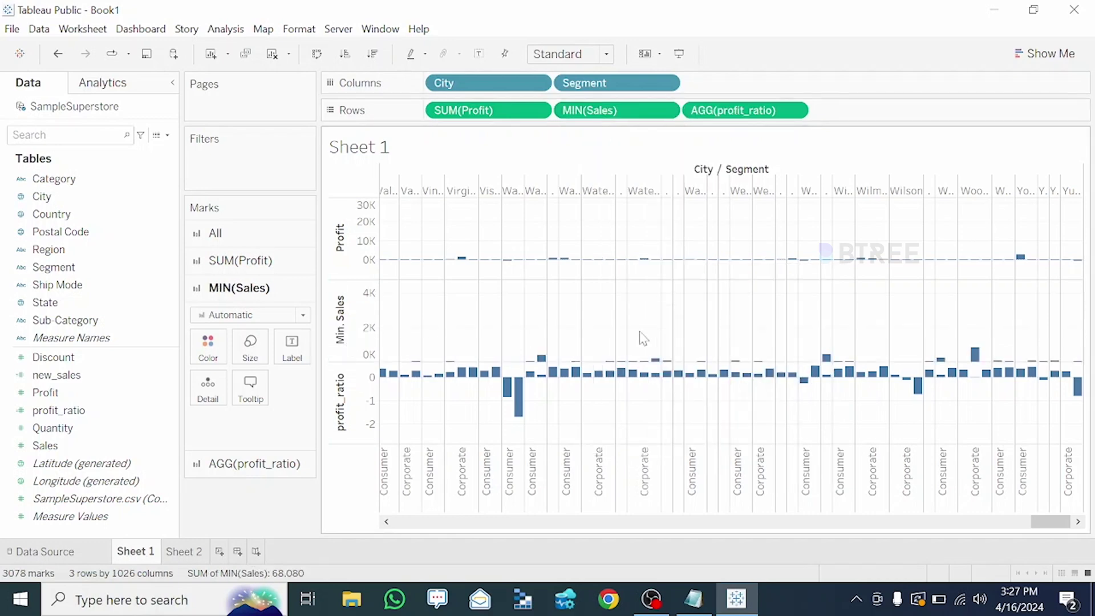
pyautogui.rightClick(496, 113)
pyautogui.moveTo(587, 286)
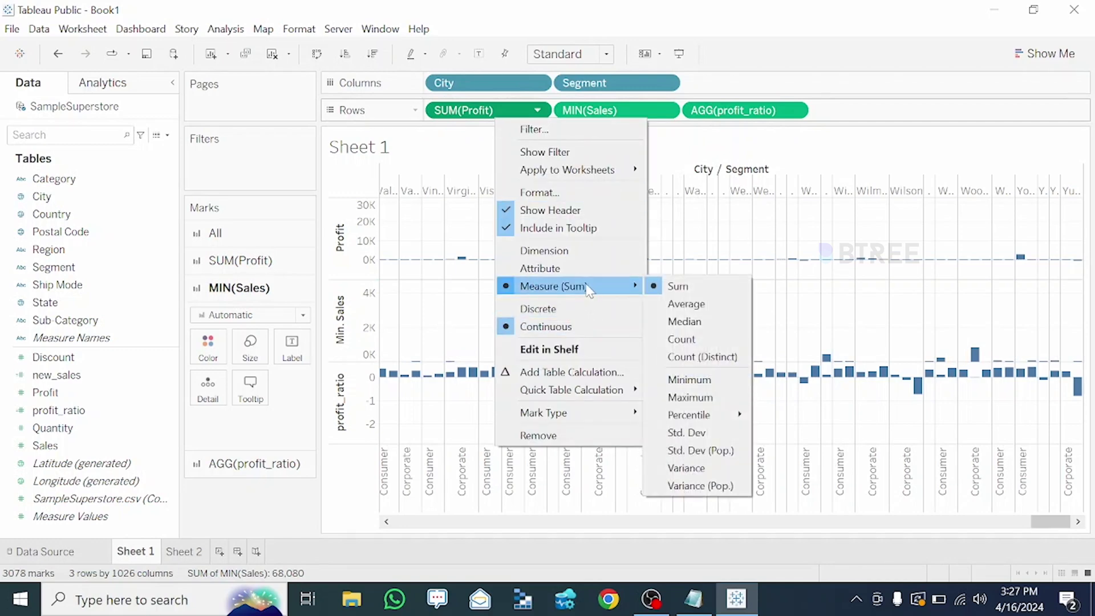
pyautogui.click(691, 397)
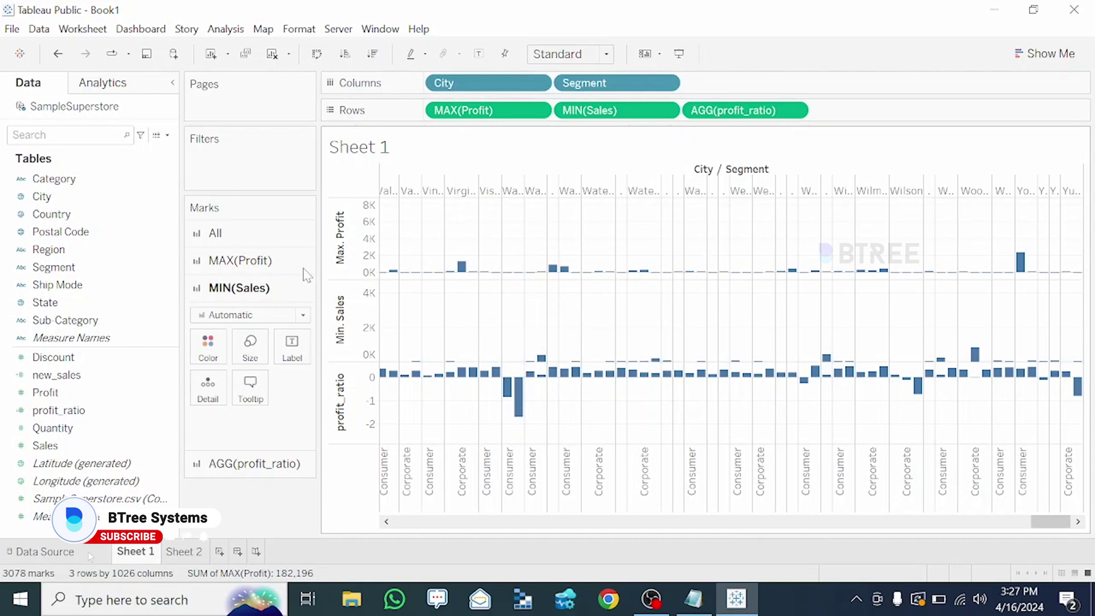
pyautogui.moveTo(1021, 267)
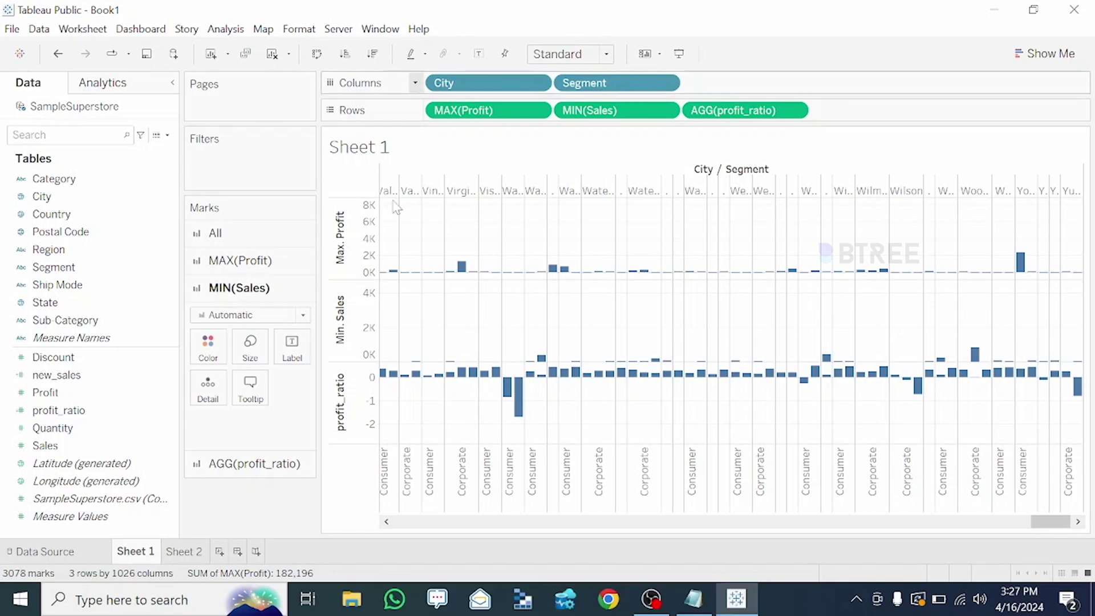
# - Add a new worksheet with Profit and Sales on Rows and State on Columns
pyautogui.click(186, 553)
pyautogui.click(222, 553)
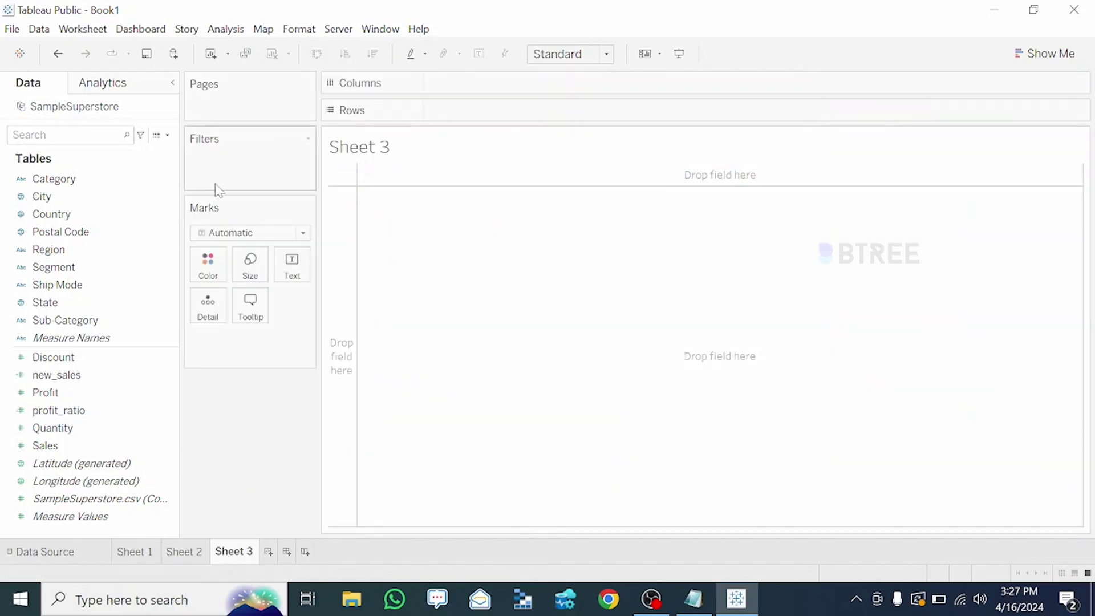
pyautogui.moveTo(68, 394)
pyautogui.mouseDown()
pyautogui.moveTo(467, 120)
pyautogui.moveTo(478, 93)
pyautogui.moveTo(467, 111)
pyautogui.mouseUp()
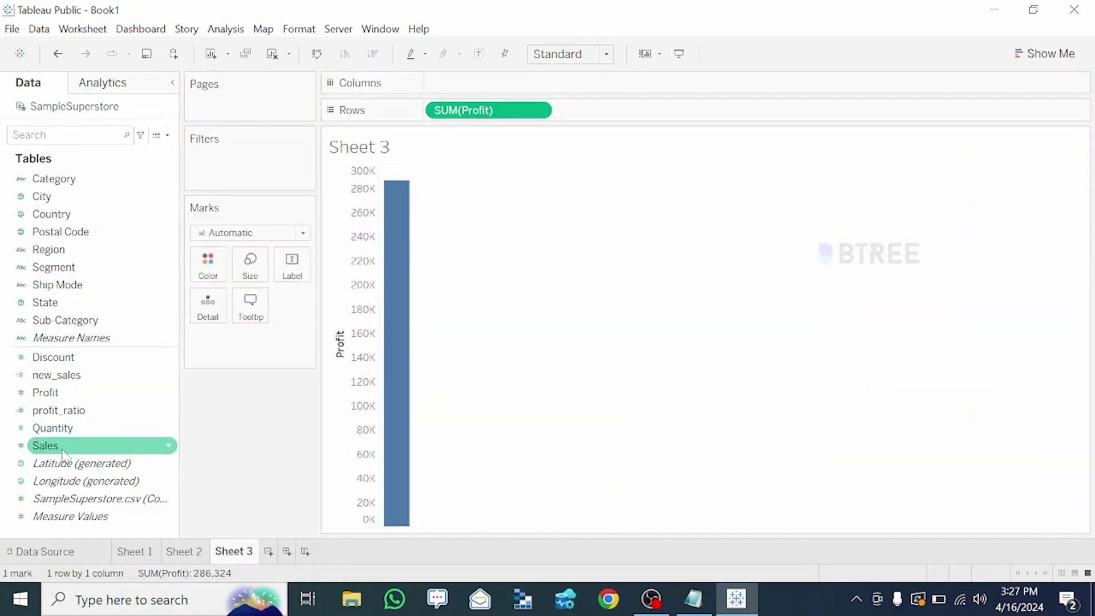
pyautogui.moveTo(57, 445); pyautogui.dragTo(594, 110)
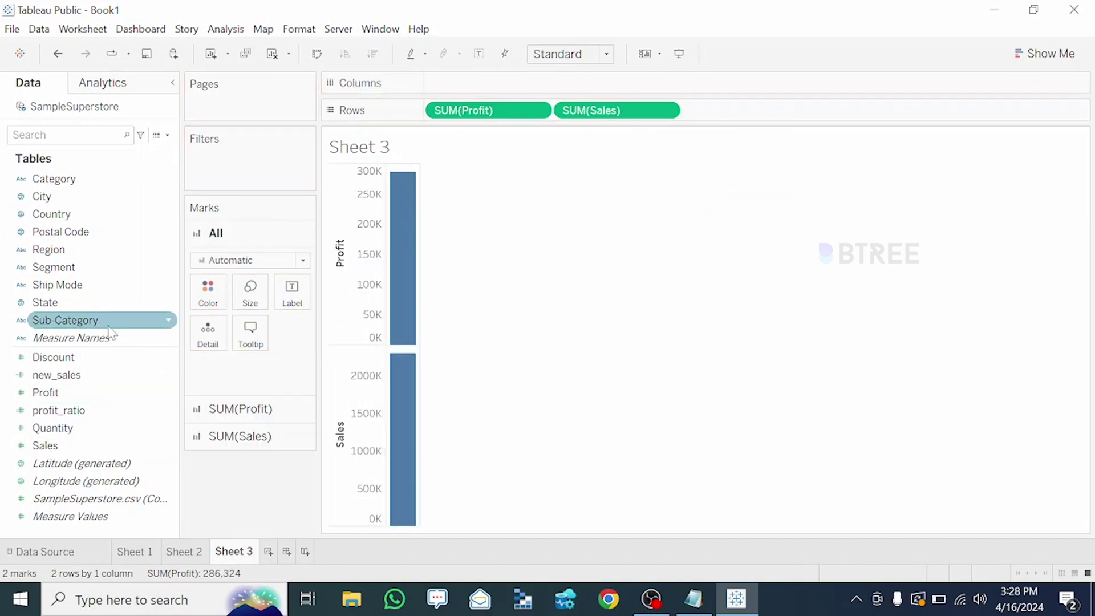
pyautogui.moveTo(63, 302); pyautogui.dragTo(471, 88)
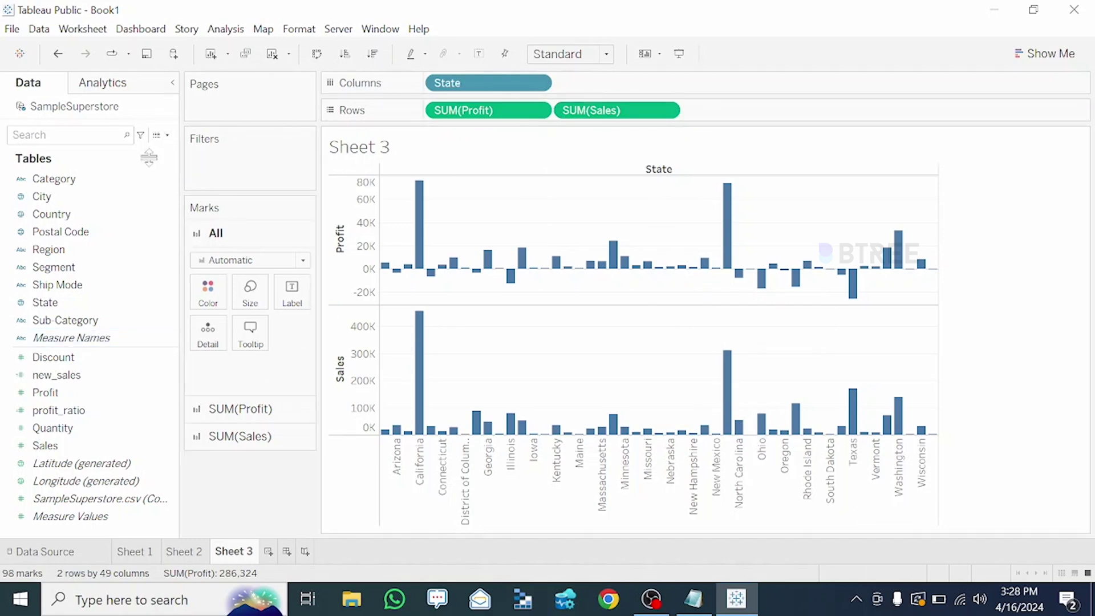
# - Create a calculated field named overall_sales with the formula [Profit]/[Sales]*100 and save it
pyautogui.click(167, 136)
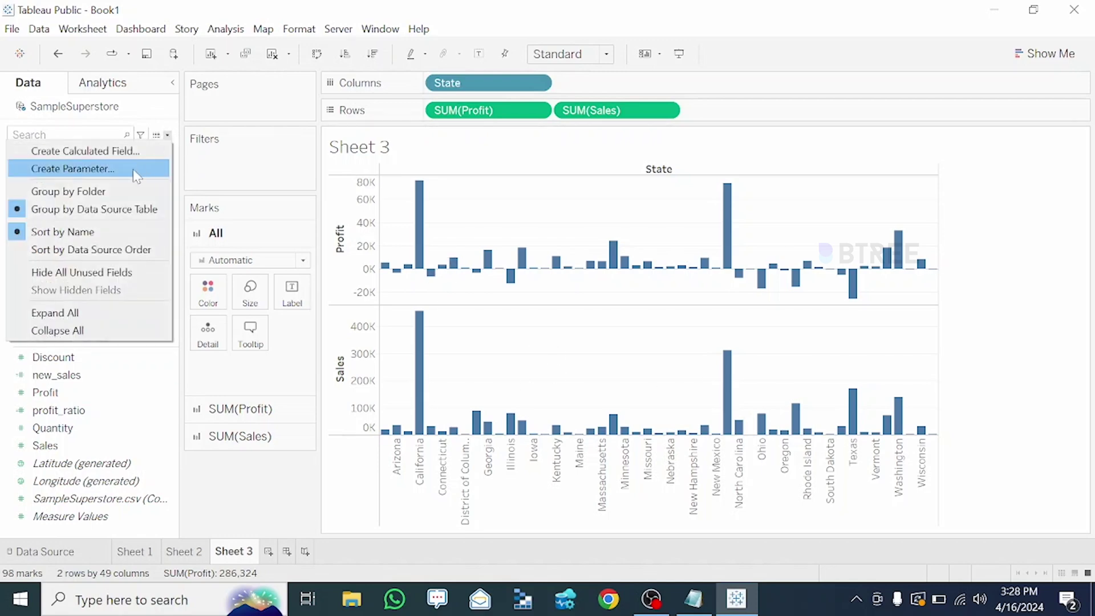
pyautogui.click(110, 151)
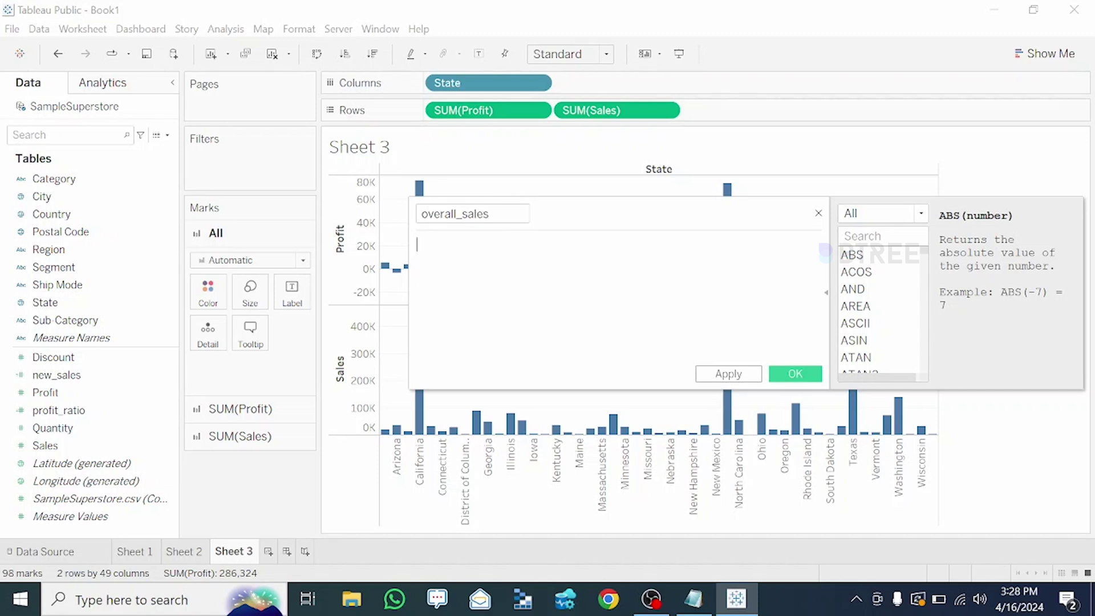
pyautogui.write('prof')
pyautogui.press('Return')
pyautogui.write('/sal')
pyautogui.press('Return')
pyautogui.write('*')
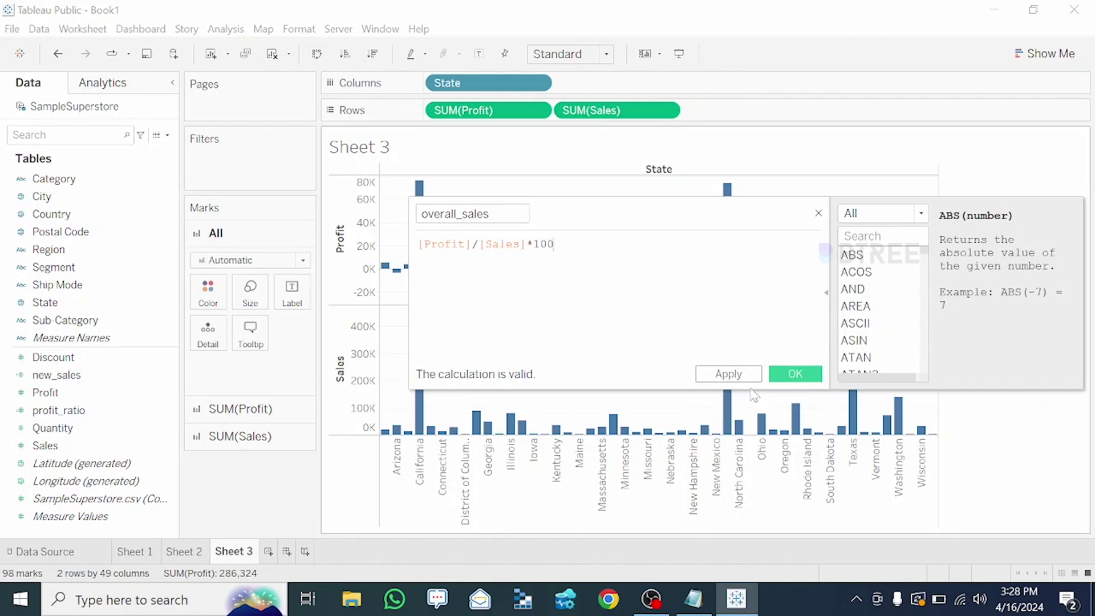
pyautogui.click(731, 375)
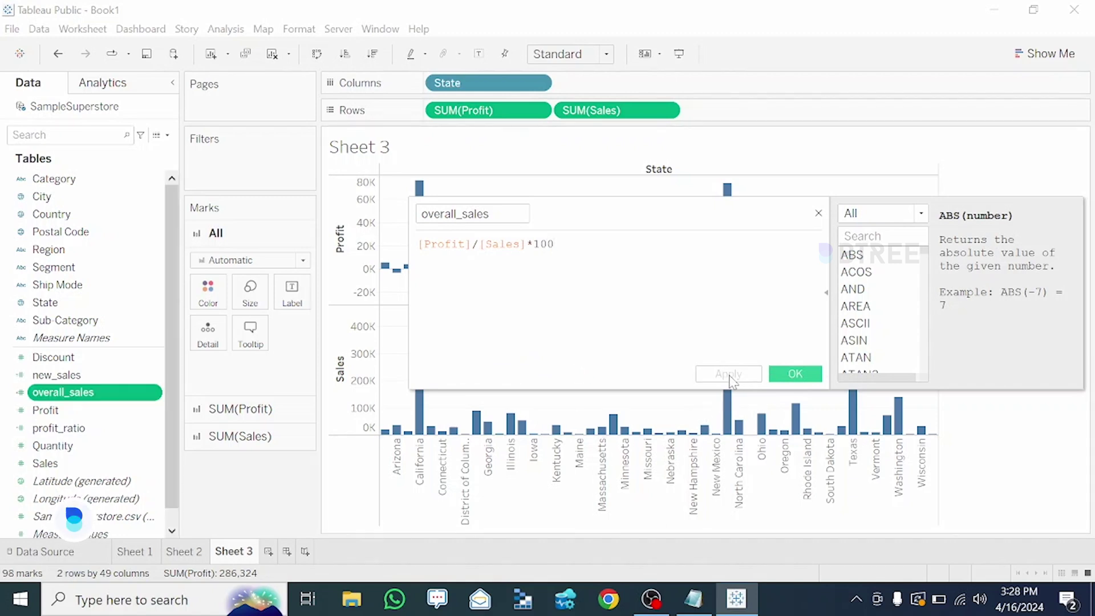
pyautogui.click(815, 385)
# - Append overall_sales to Rows on Sheet 3 and inspect the details of California's overall_sales bar
pyautogui.moveTo(88, 392); pyautogui.dragTo(771, 114)
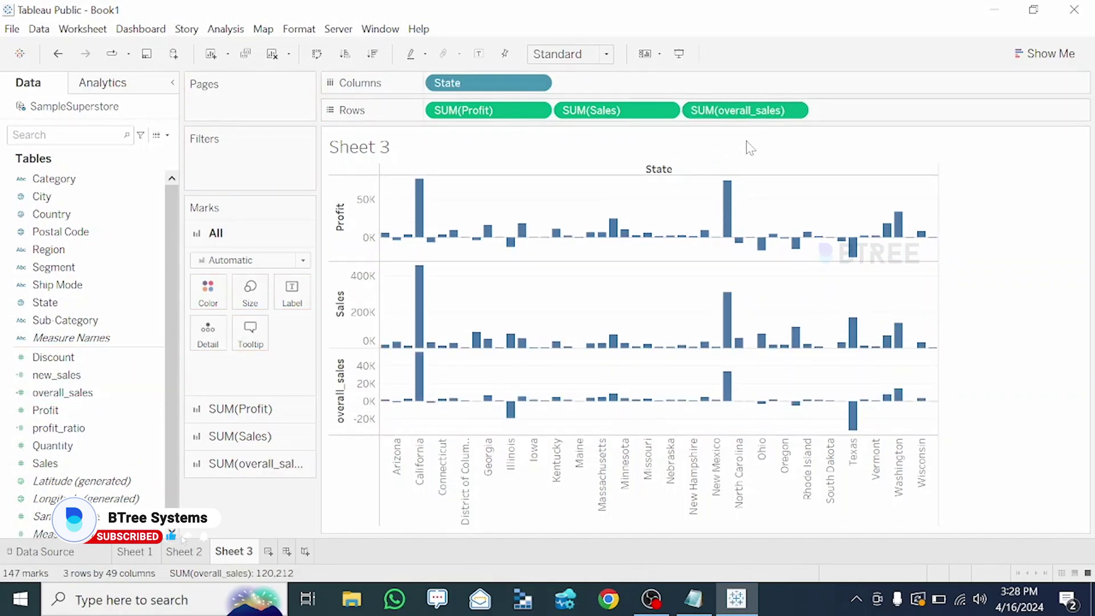
pyautogui.moveTo(450, 343)
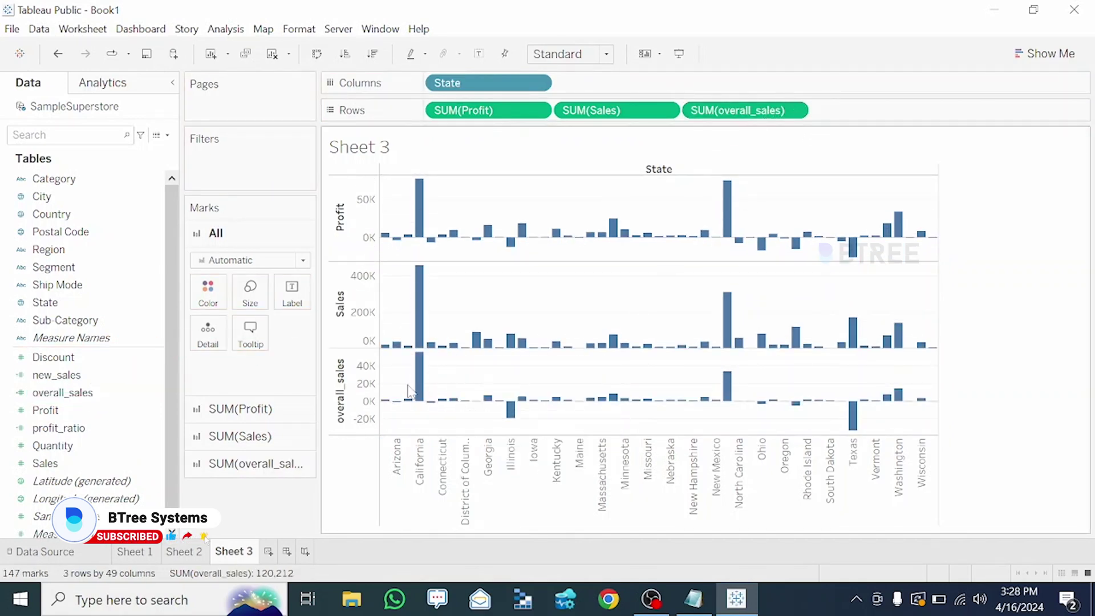
pyautogui.moveTo(420, 385)
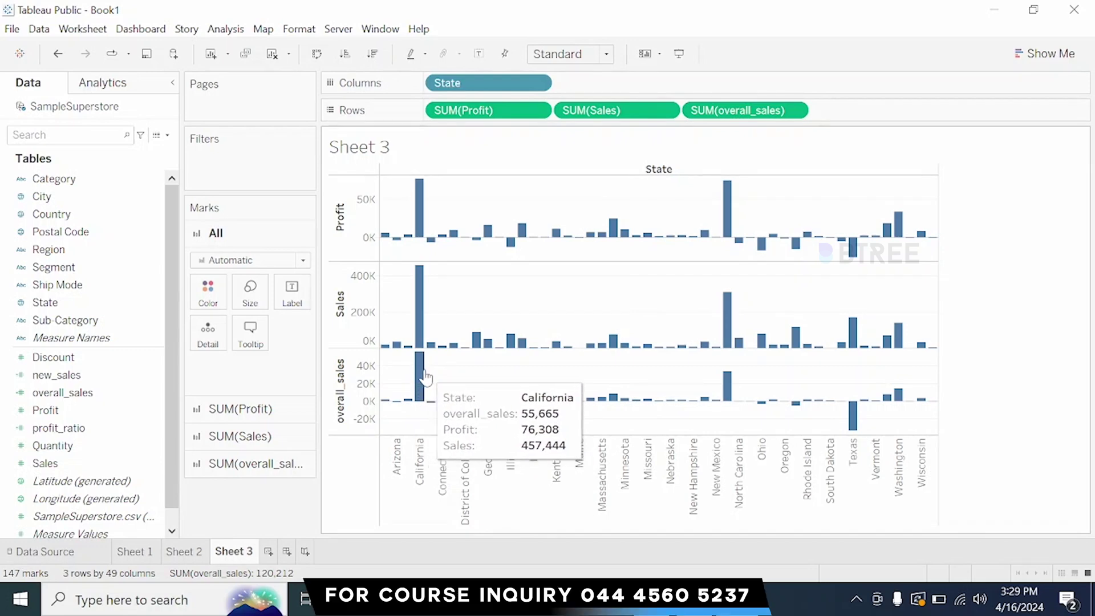
# - Color all the bars by Sales, and replace that color encoding with Profit
pyautogui.click(54, 446)
pyautogui.moveTo(48, 463); pyautogui.dragTo(194, 293)
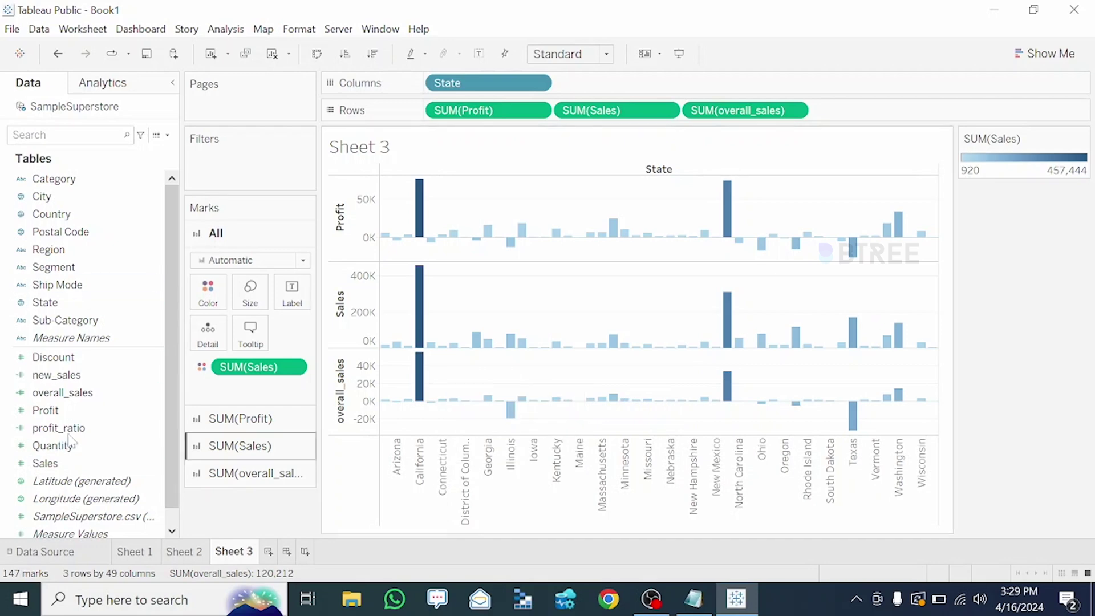
pyautogui.moveTo(45, 410); pyautogui.dragTo(206, 301)
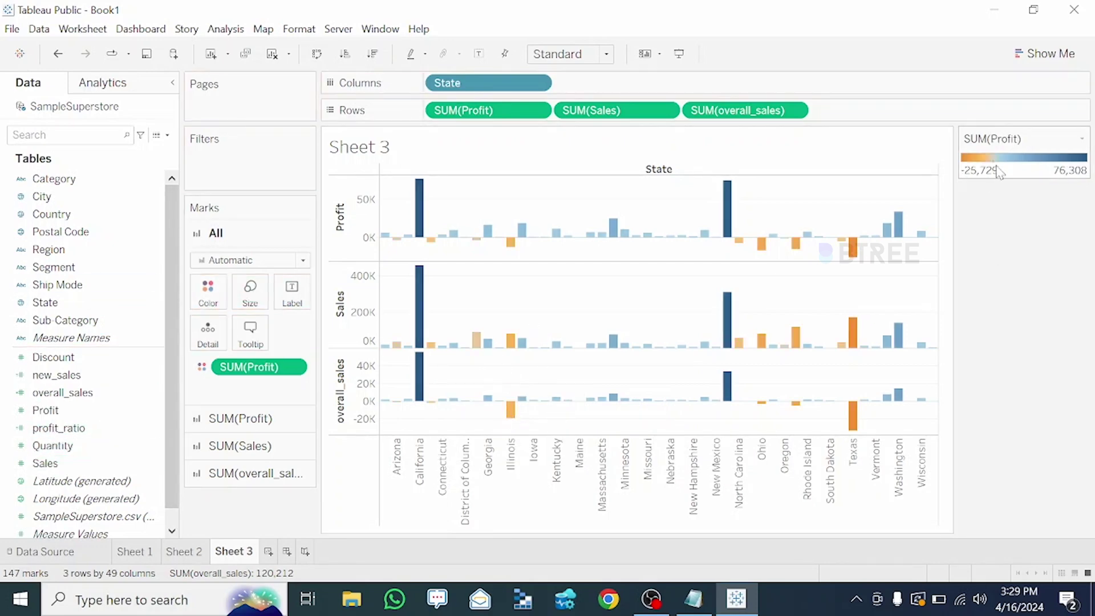
pyautogui.click(1082, 139)
pyautogui.click(1004, 208)
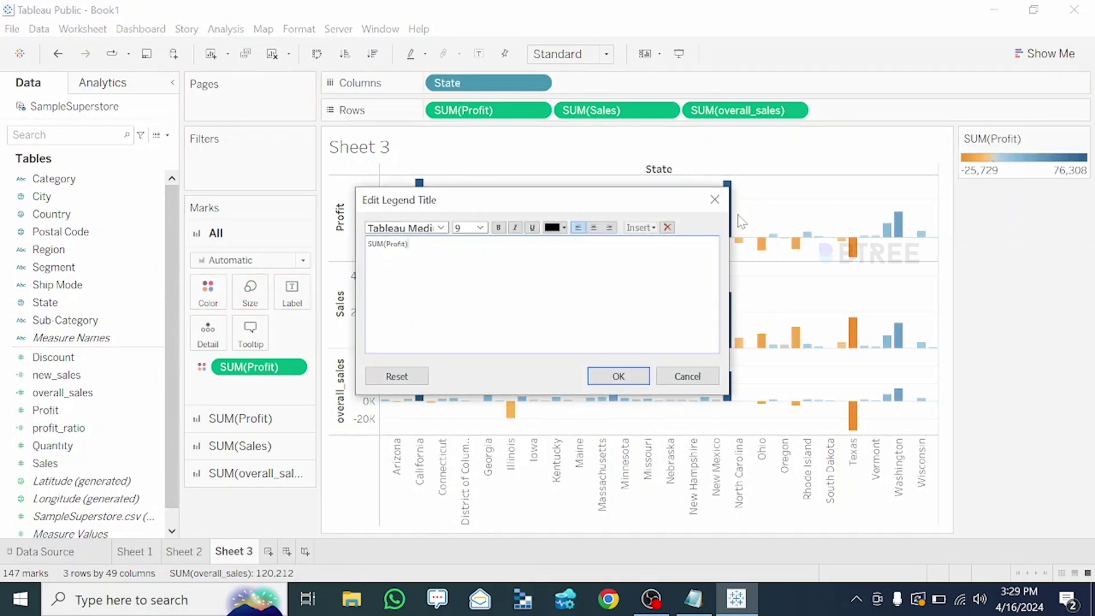
pyautogui.press('Escape')
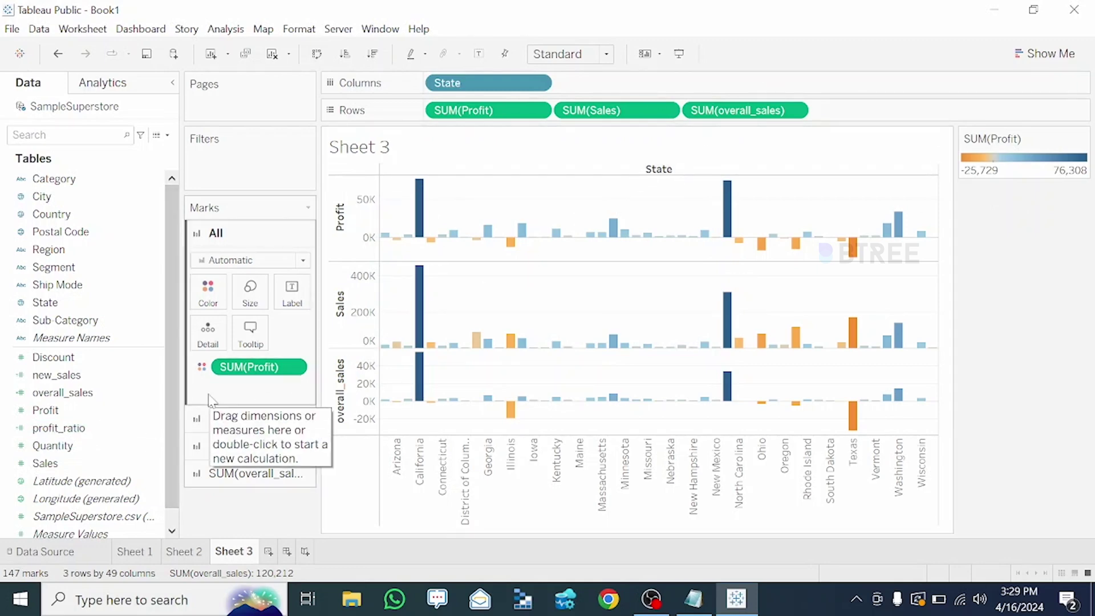
# - Add a new worksheet and place State, Country and City on Columns in that order
pyautogui.click(268, 551)
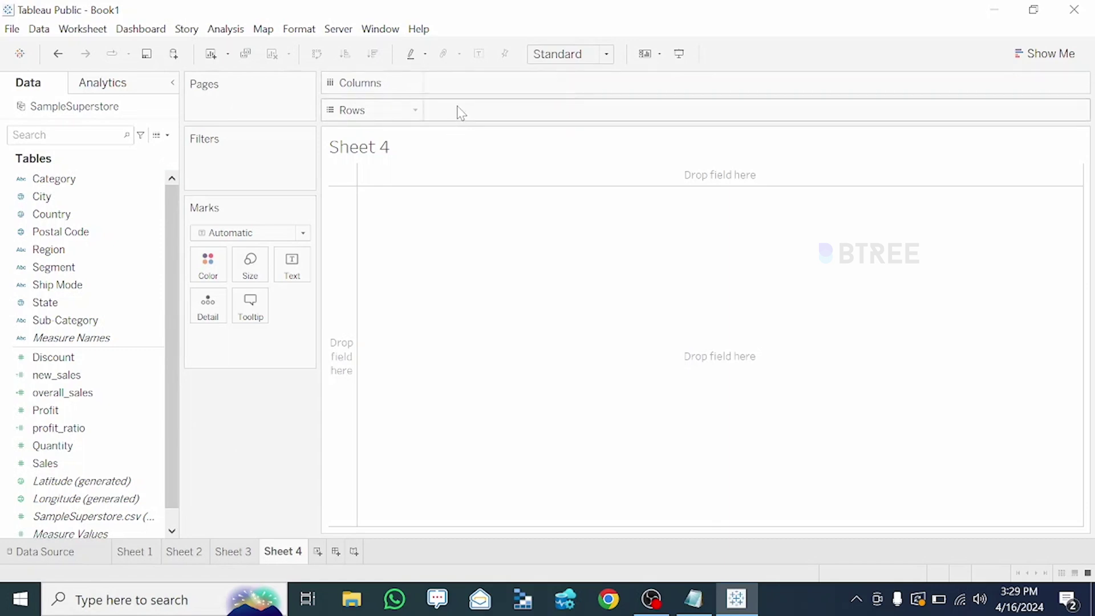
pyautogui.moveTo(45, 302); pyautogui.dragTo(446, 83)
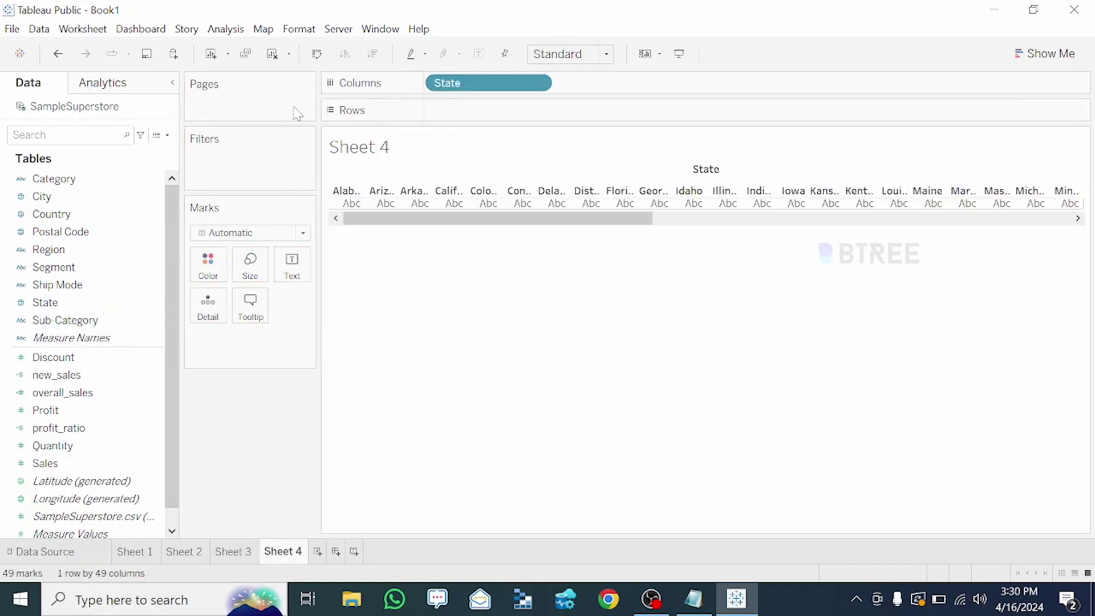
pyautogui.click(61, 216)
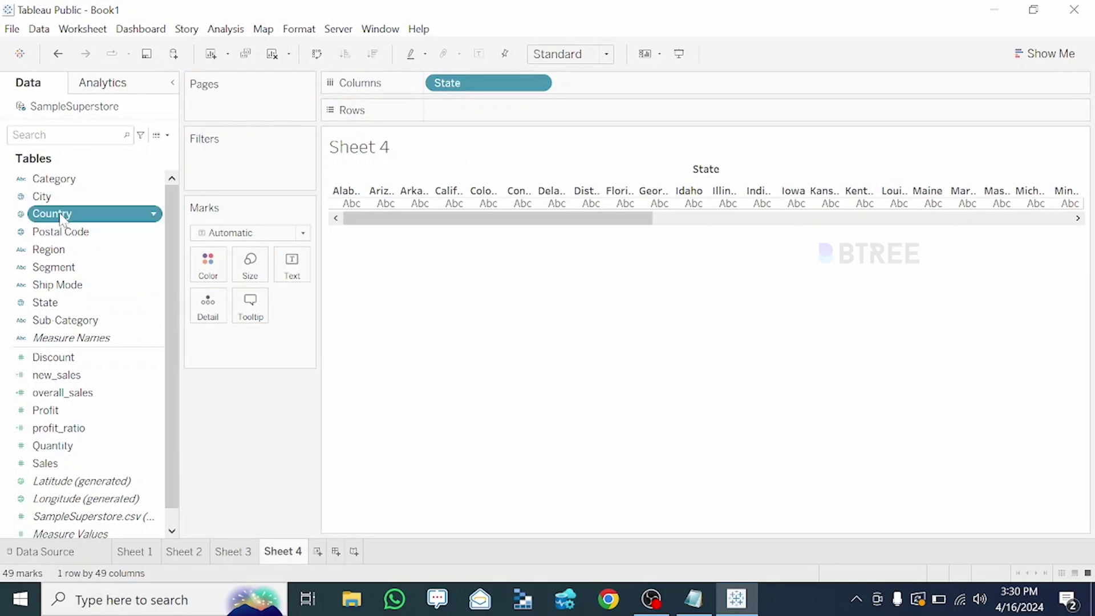
pyautogui.moveTo(61, 215); pyautogui.dragTo(598, 82)
pyautogui.click(74, 196)
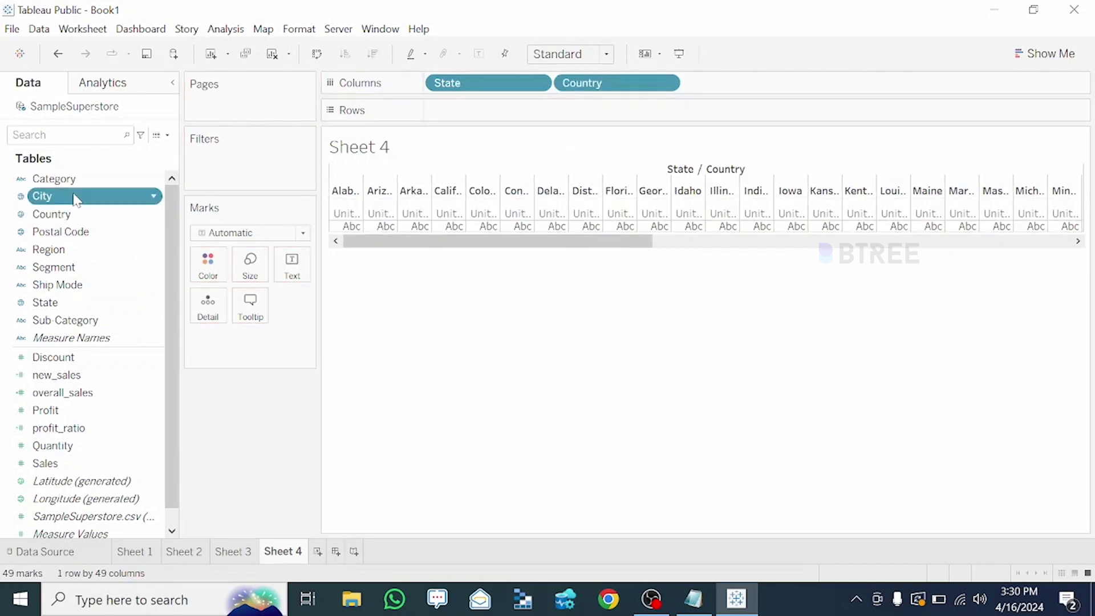
pyautogui.moveTo(74, 200); pyautogui.dragTo(751, 85)
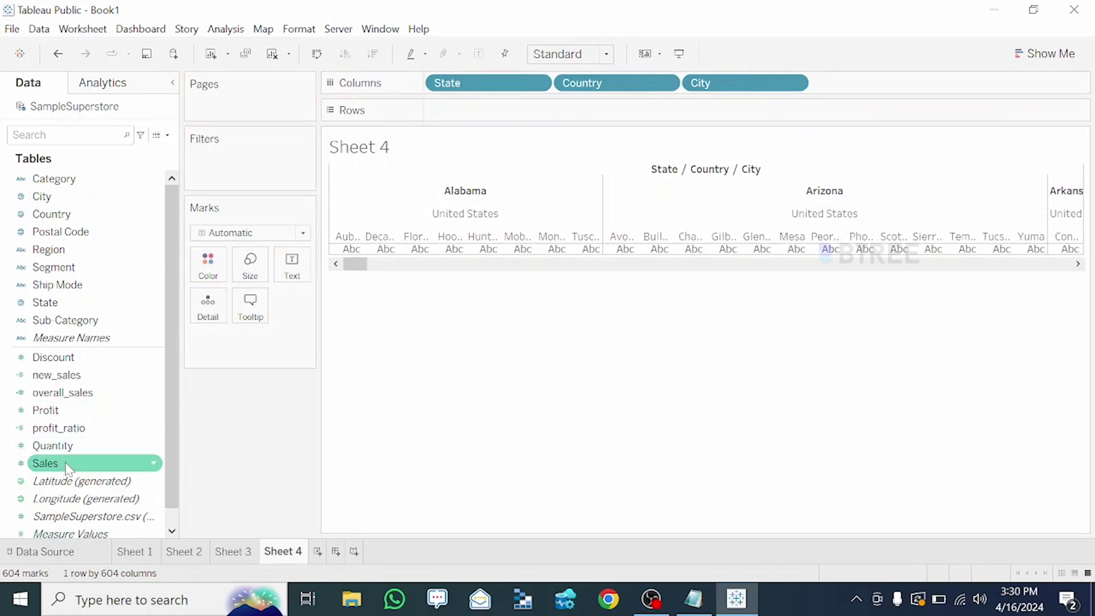
# - Place Sales on Rows, and try adding Profit beside it before removing Profit from the shelf
pyautogui.moveTo(68, 468); pyautogui.dragTo(462, 111)
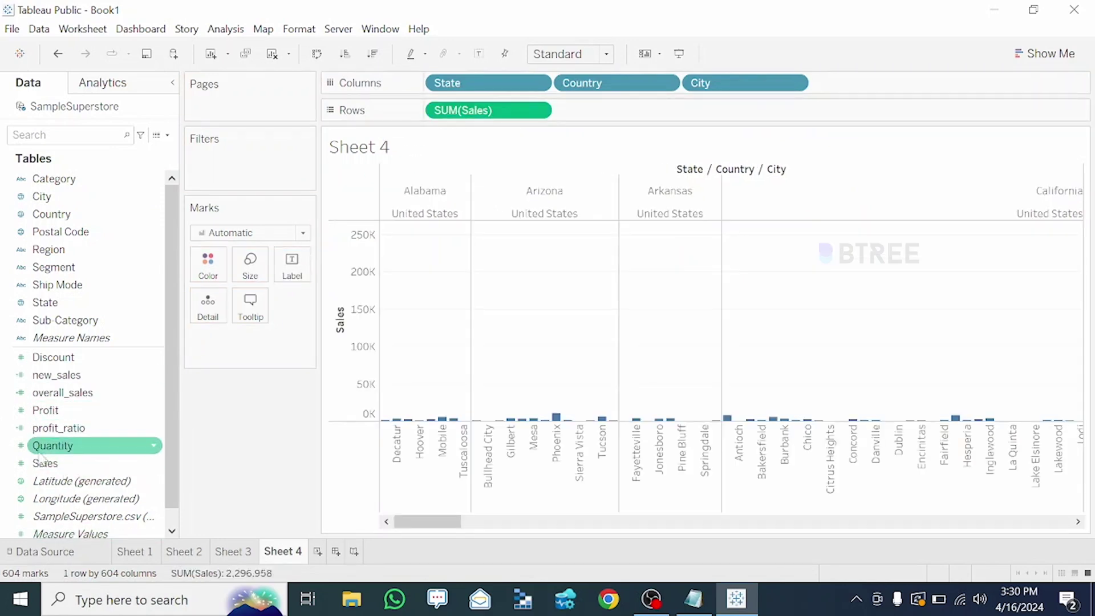
pyautogui.moveTo(57, 410); pyautogui.dragTo(623, 114)
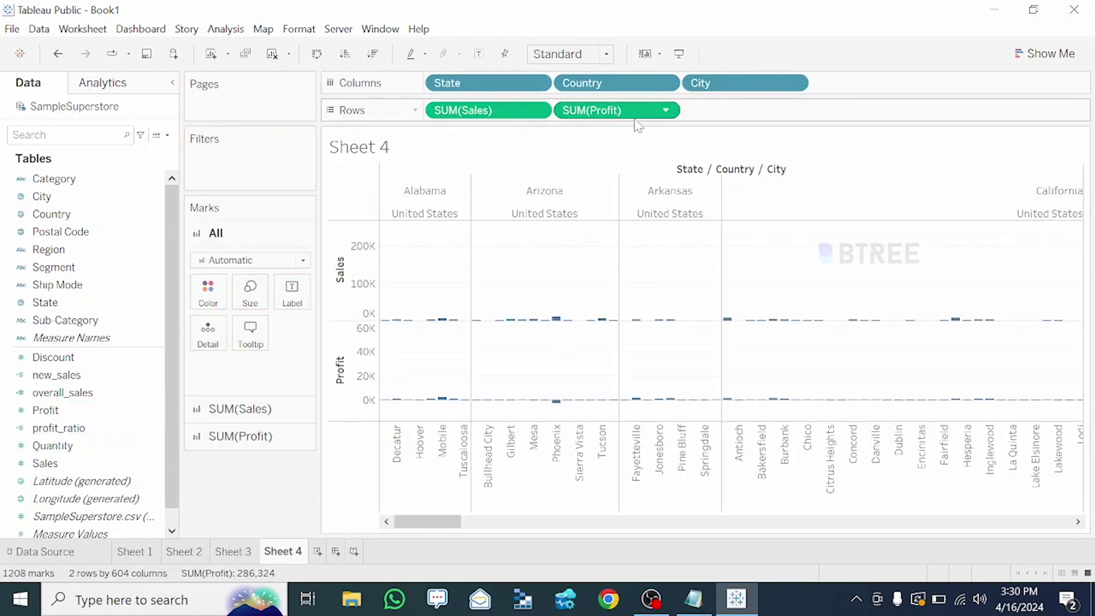
pyautogui.moveTo(650, 110); pyautogui.dragTo(75, 392)
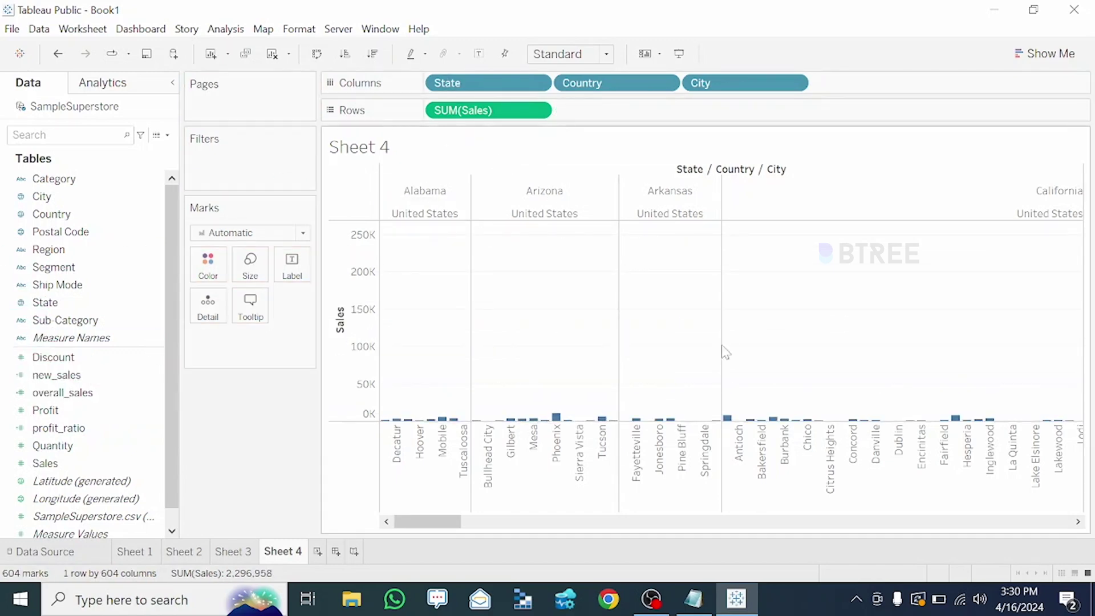
pyautogui.click(167, 135)
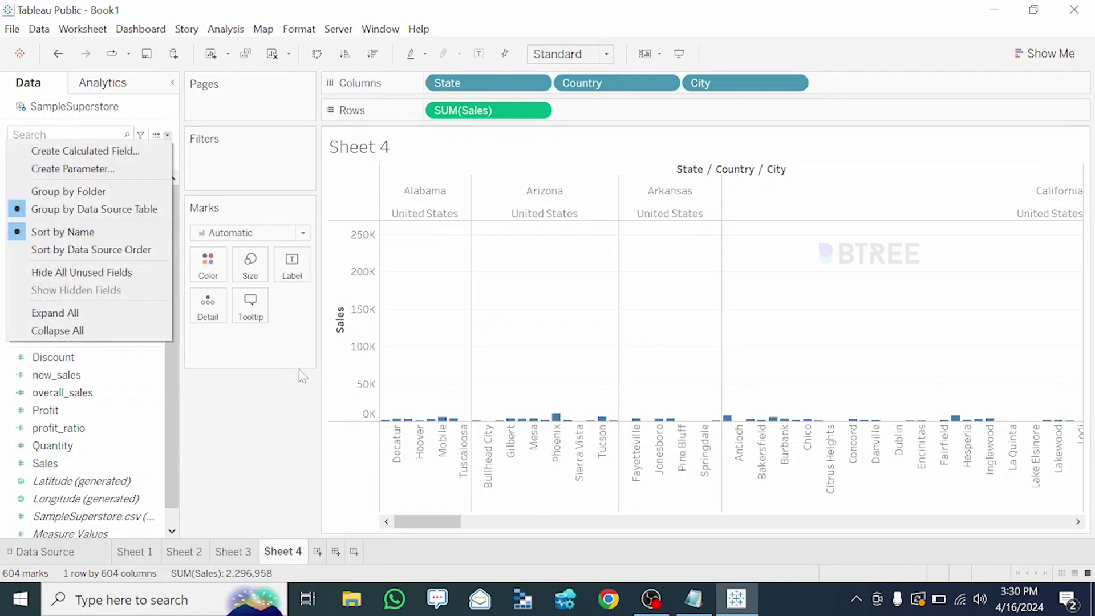
pyautogui.click(267, 420)
pyautogui.click(119, 429)
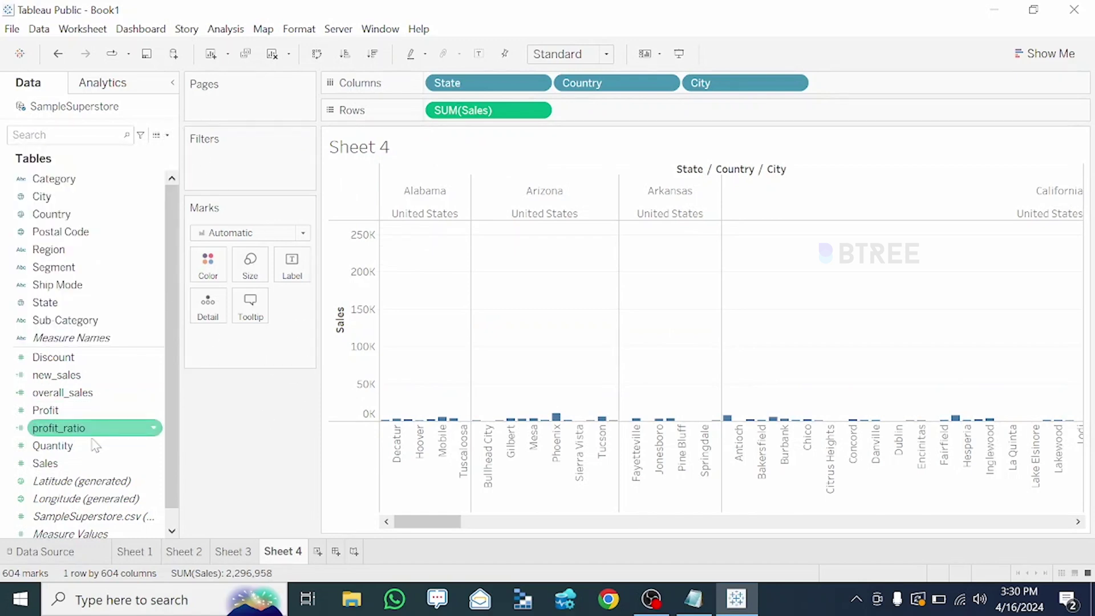
# - Try coloring the bars by Sales and by Quantity, clearing each color encoding after viewing it
pyautogui.moveTo(45, 463); pyautogui.dragTo(201, 277)
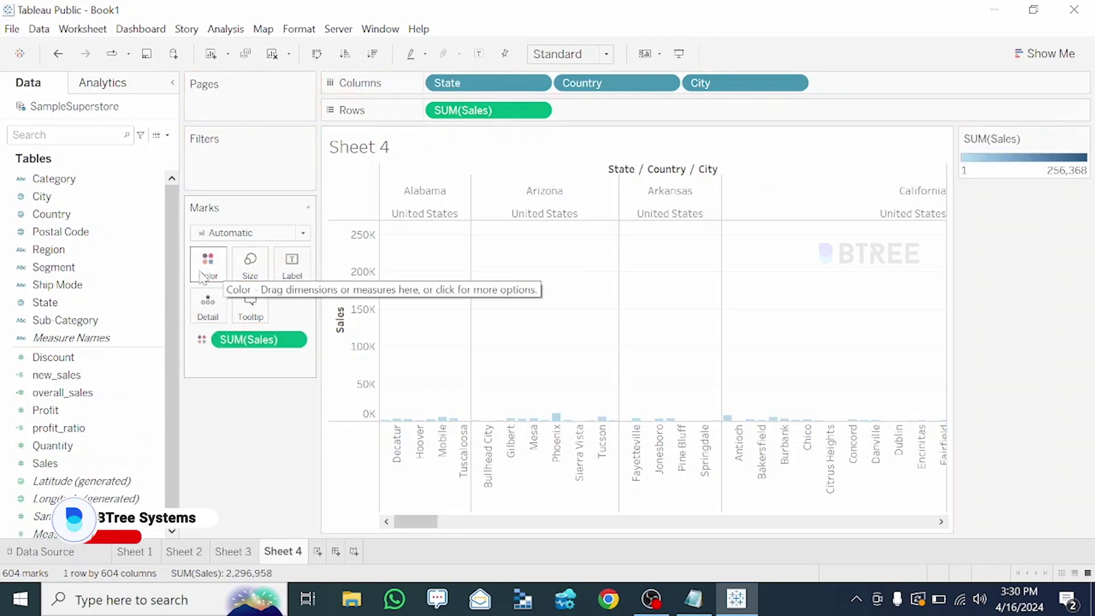
pyautogui.moveTo(233, 341); pyautogui.dragTo(74, 411)
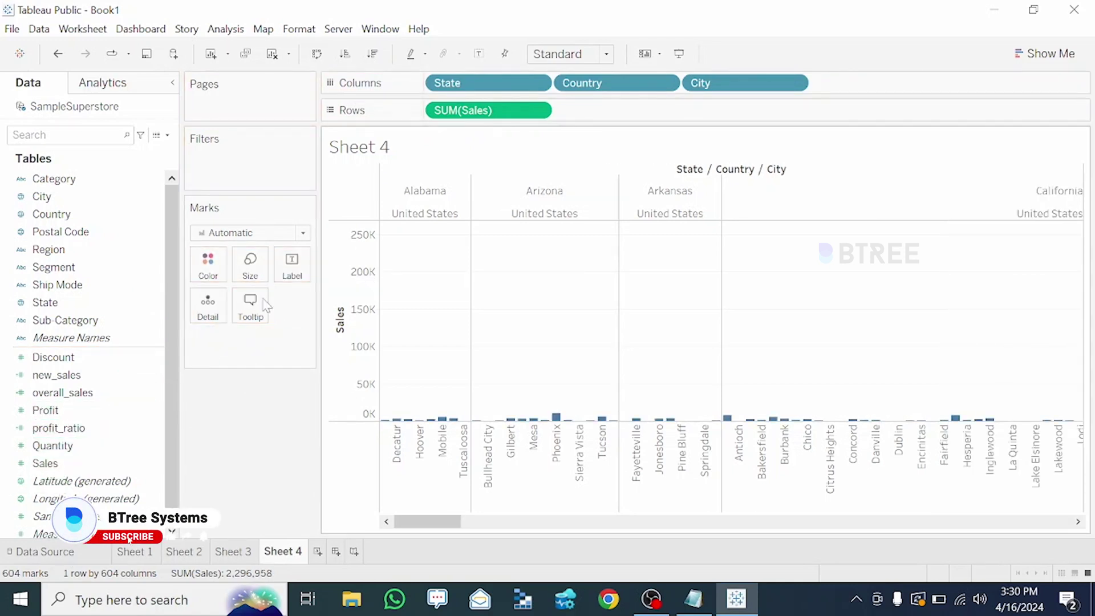
pyautogui.click(54, 447)
pyautogui.moveTo(68, 454); pyautogui.dragTo(205, 273)
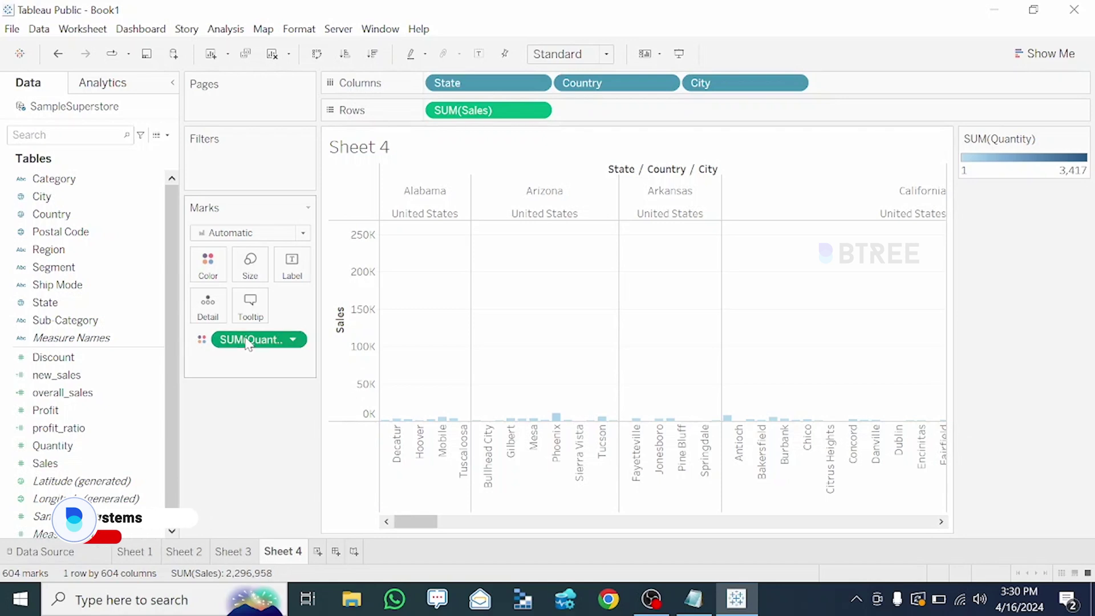
pyautogui.moveTo(260, 340); pyautogui.dragTo(35, 429)
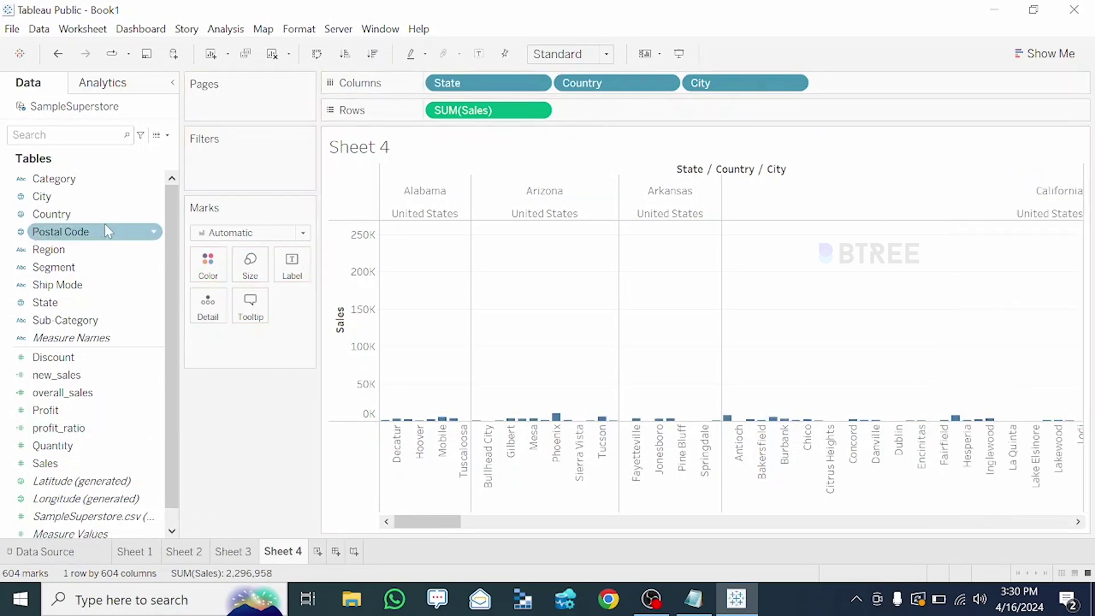
# - Create a calculated field named Total_Revenue with the formula SUM([Sales])
pyautogui.click(167, 135)
pyautogui.click(86, 149)
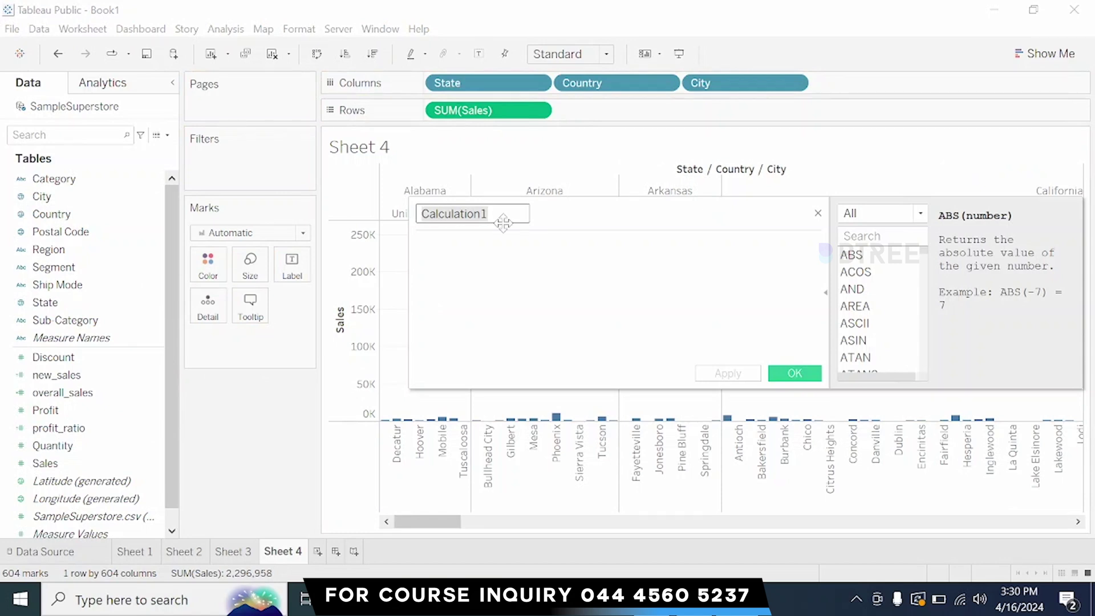
pyautogui.press('BackSpace')
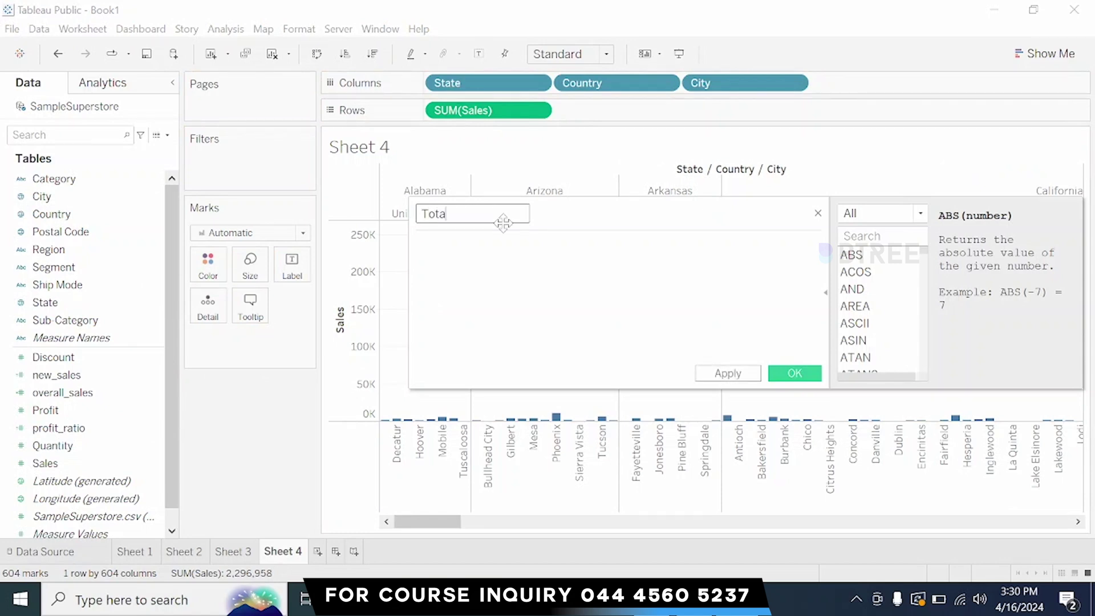
pyautogui.write('Total_Revenue')
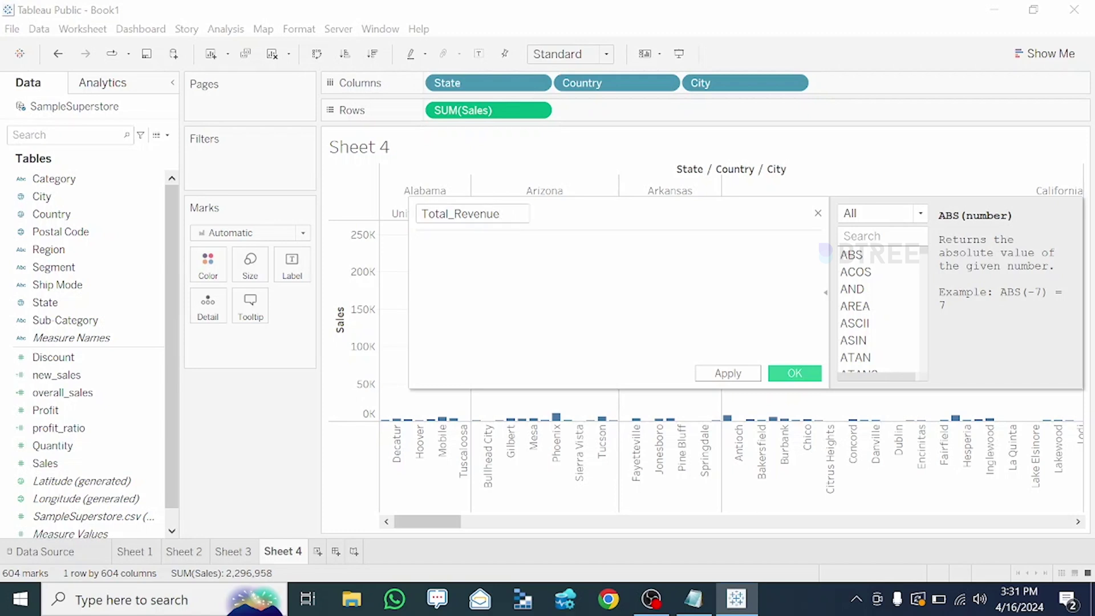
pyautogui.write('s')
pyautogui.press('BackSpace')
pyautogui.write('um')
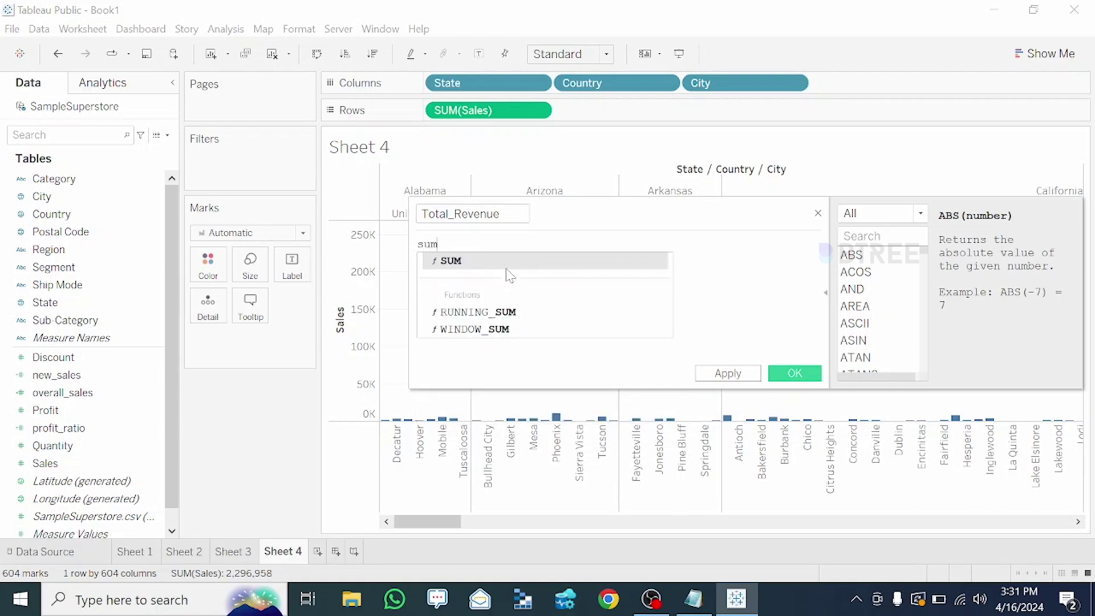
pyautogui.press('Return')
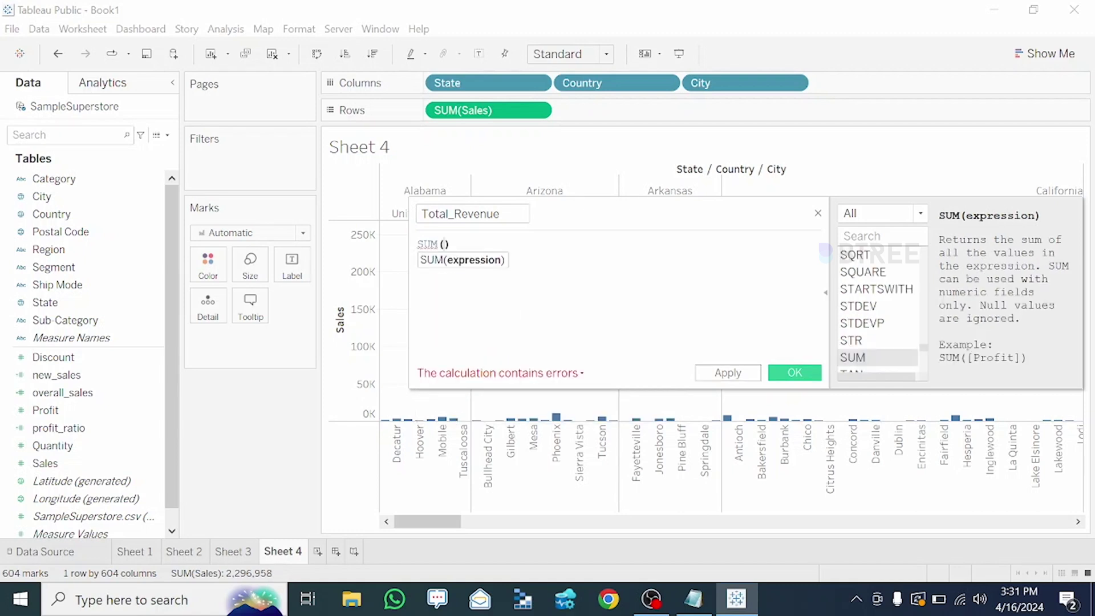
pyautogui.write('sa')
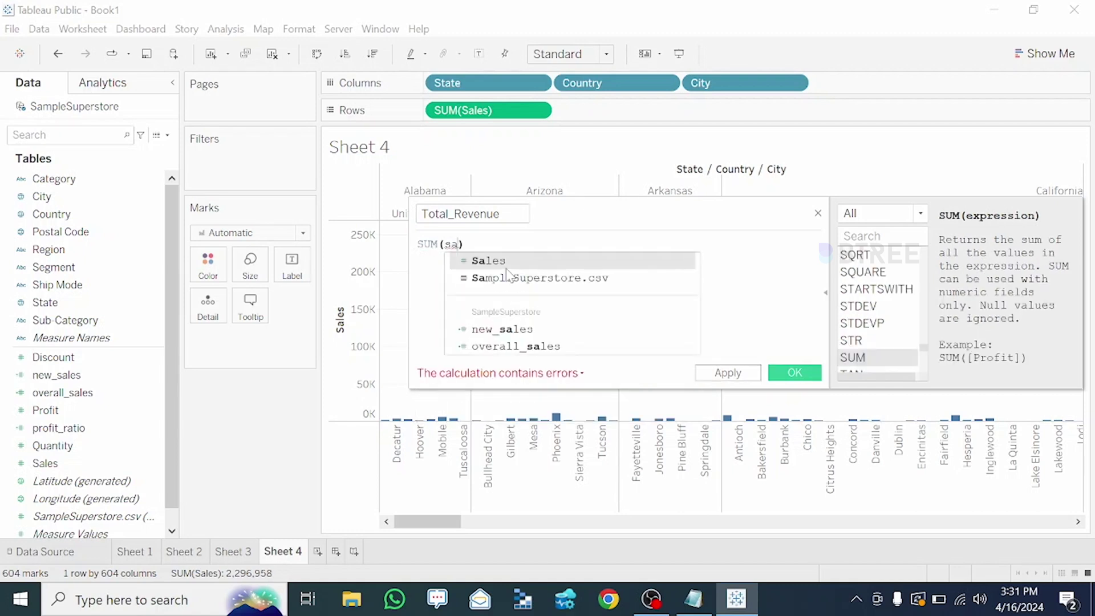
pyautogui.press('Return')
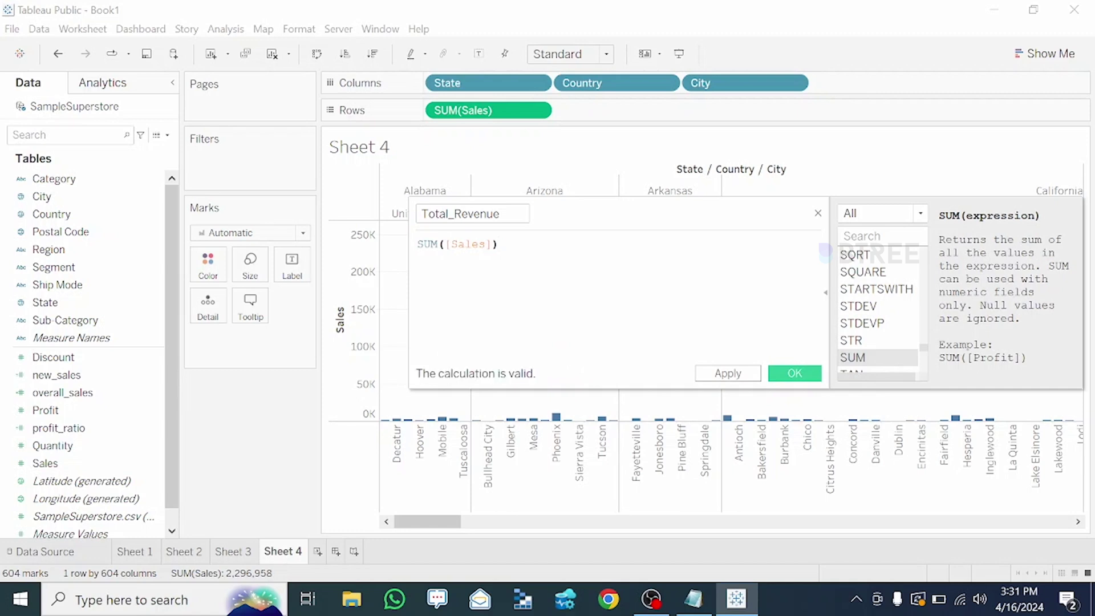
pyautogui.click(720, 374)
pyautogui.click(801, 374)
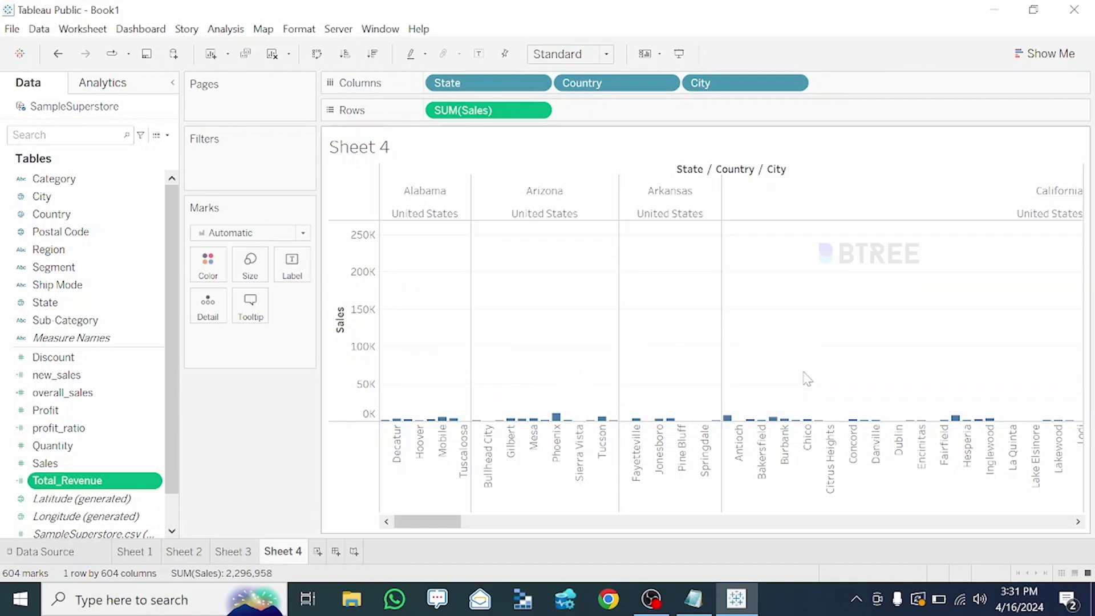
# - Append Total_Revenue to Rows beside Sales and add an At most filter on it, keeping the default limit
pyautogui.moveTo(114, 479); pyautogui.dragTo(661, 112)
pyautogui.rightClick(617, 113)
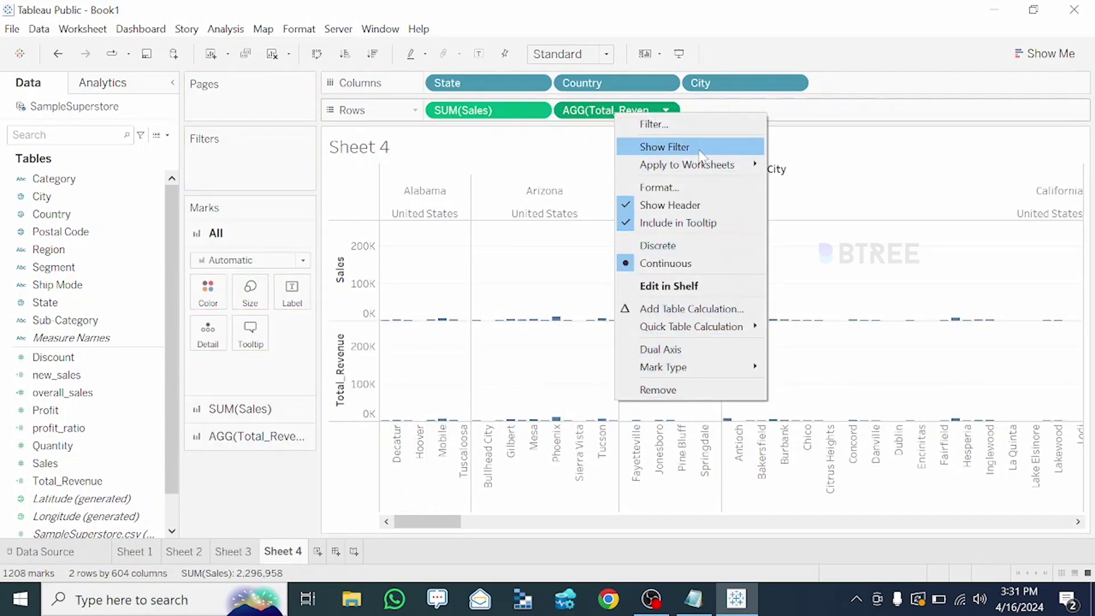
pyautogui.click(699, 125)
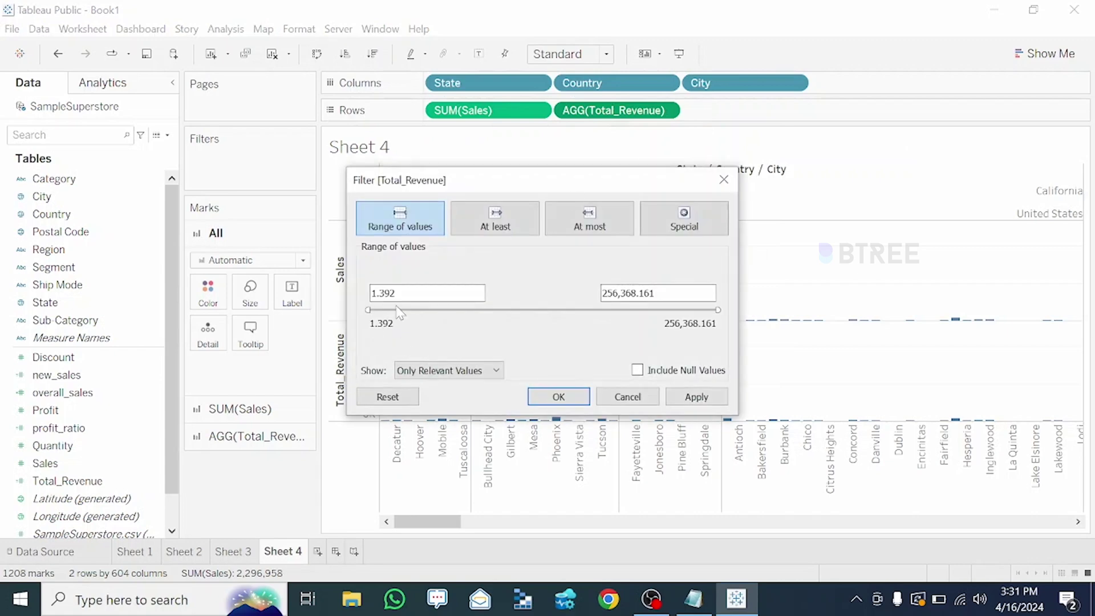
pyautogui.click(621, 220)
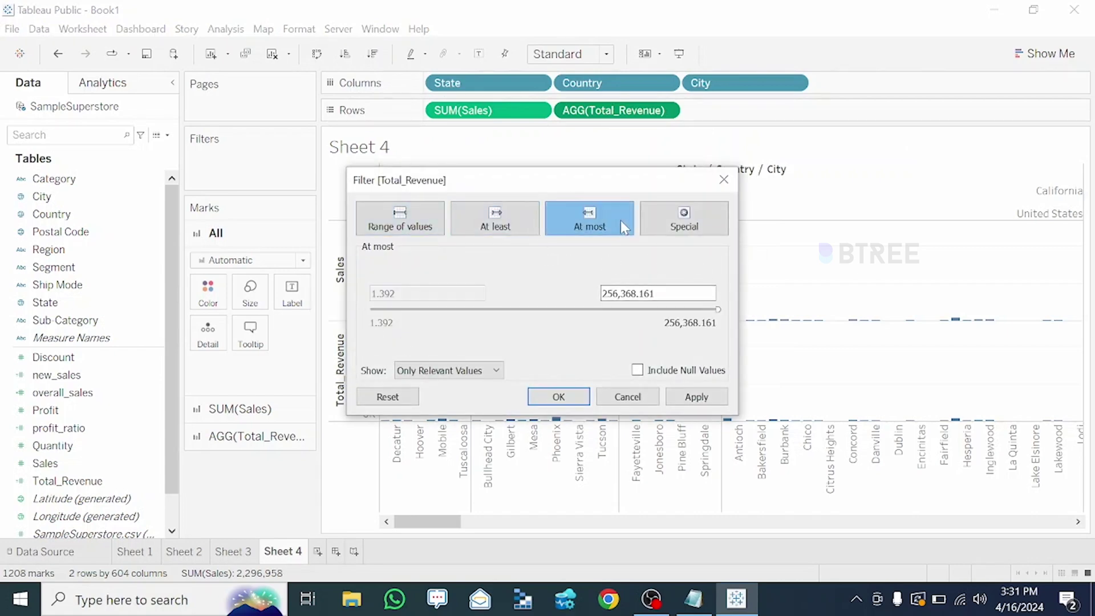
pyautogui.click(559, 396)
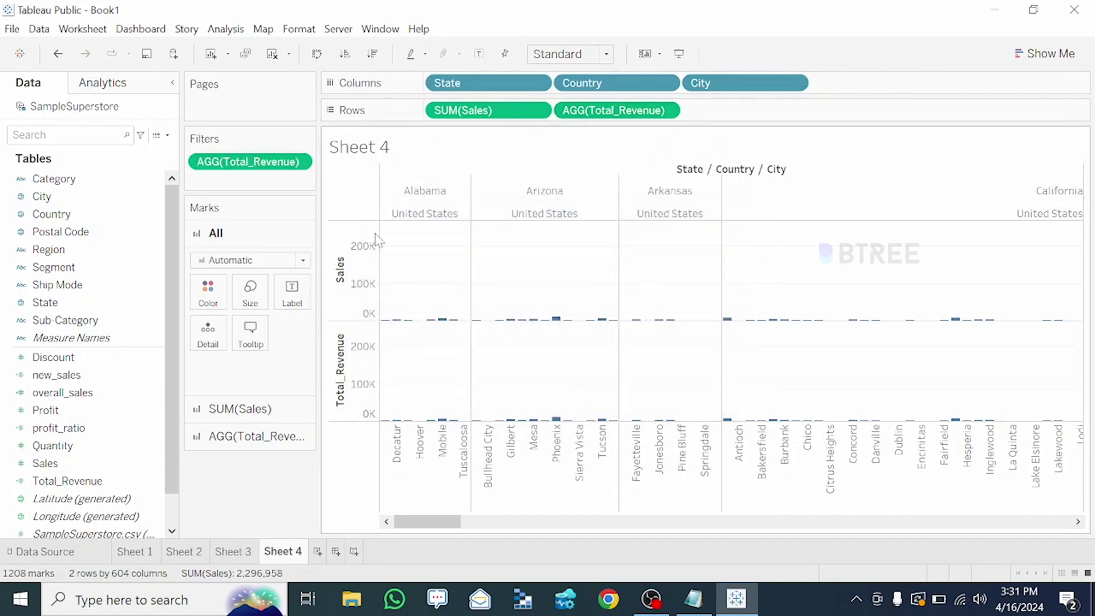
pyautogui.rightClick(260, 171)
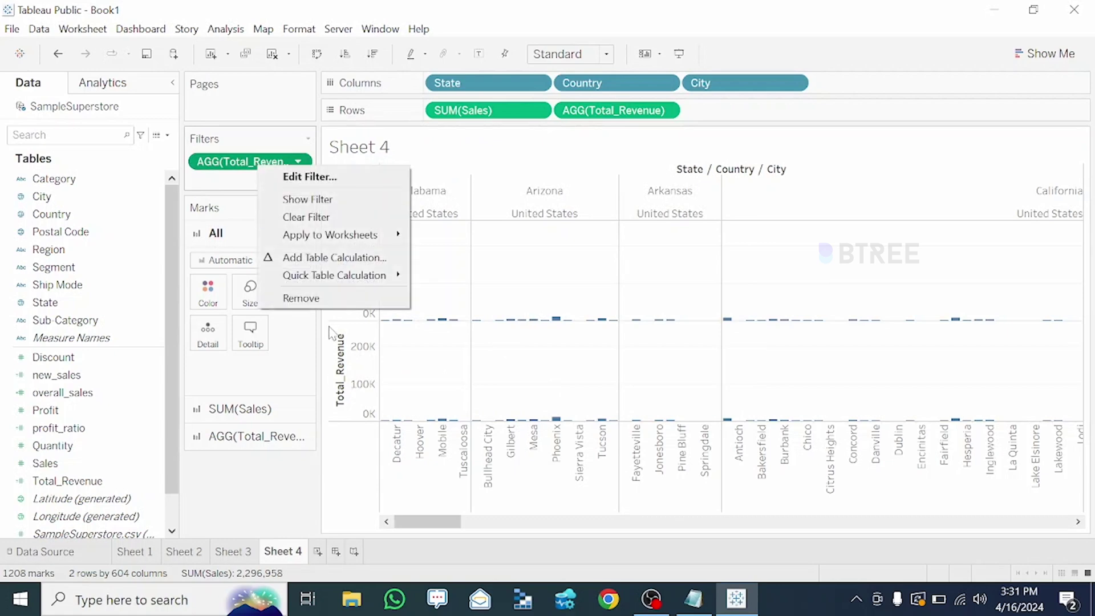
pyautogui.click(223, 498)
# - Color all bars by Sales using stepped color with 5 steps, and inspect Washington's tallest Total_Revenue bar
pyautogui.moveTo(68, 481); pyautogui.dragTo(211, 300)
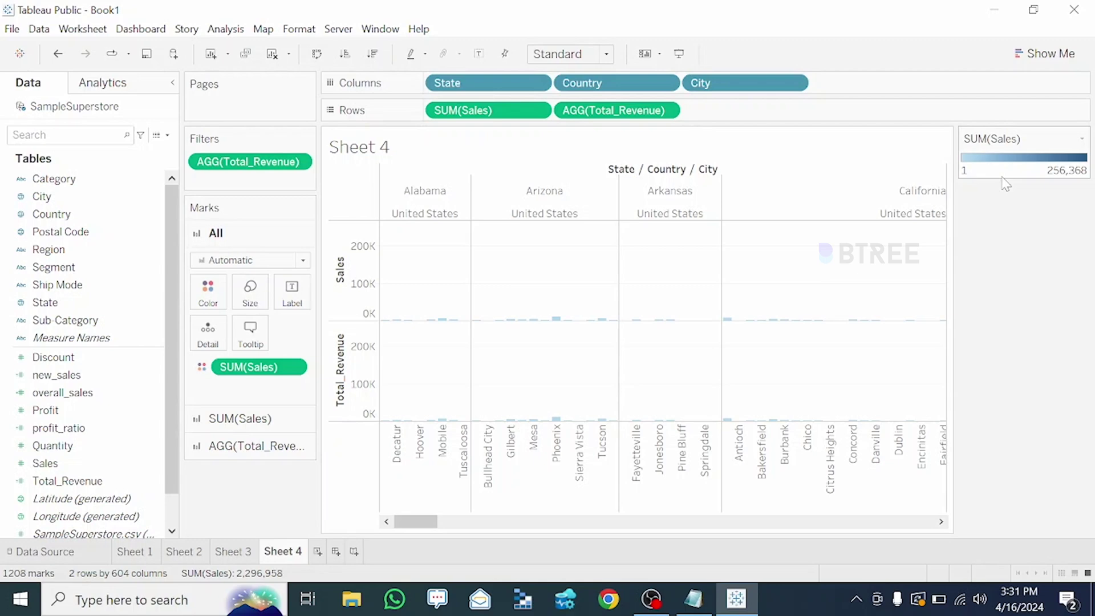
pyautogui.doubleClick(1064, 171)
pyautogui.click(413, 299)
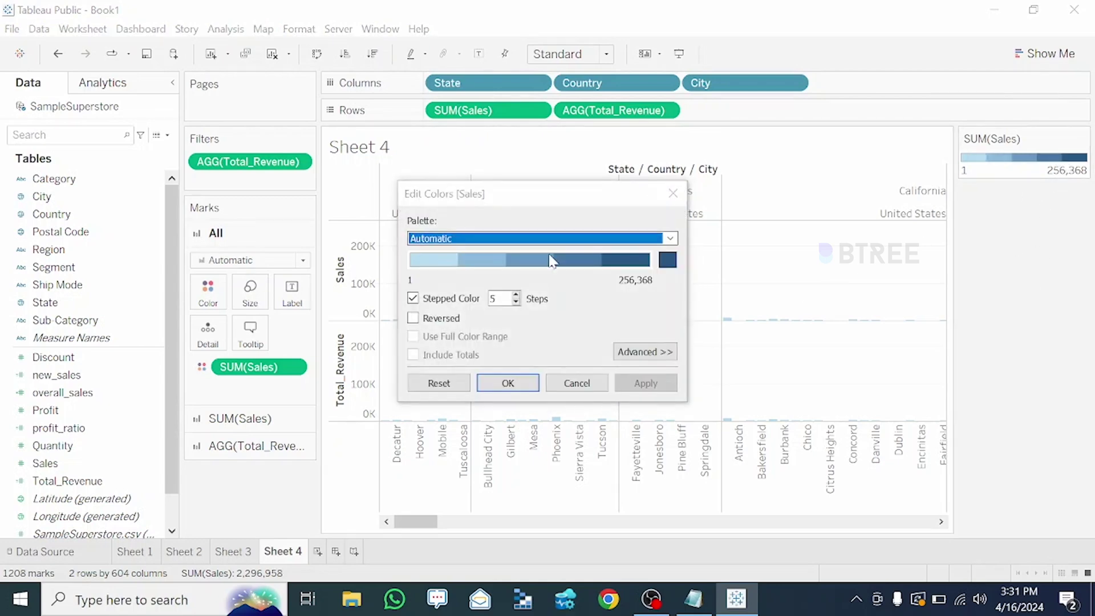
pyautogui.click(516, 381)
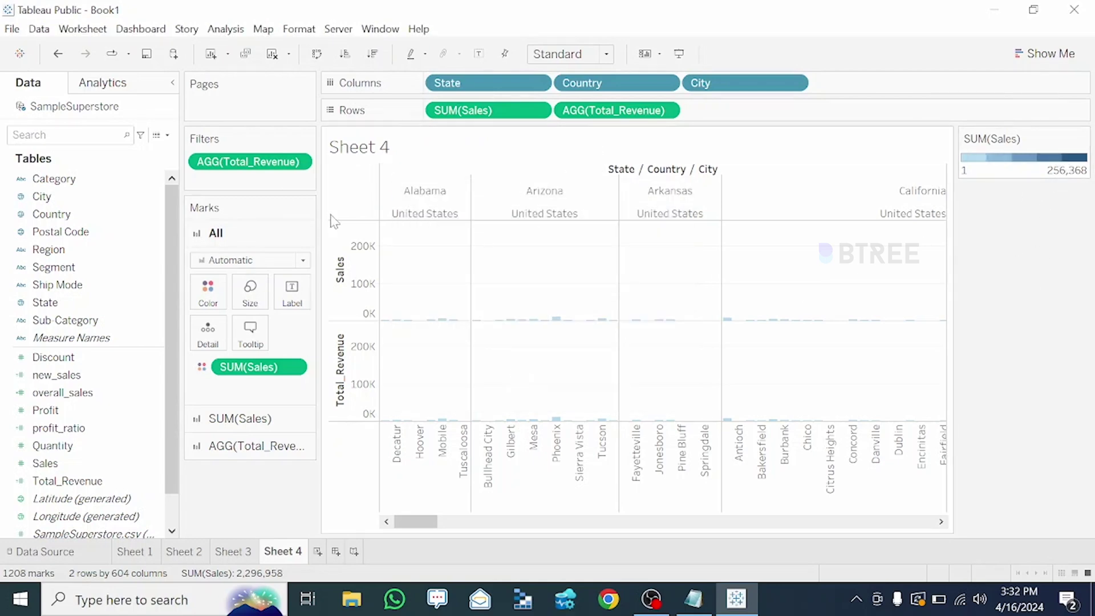
pyautogui.moveTo(435, 521); pyautogui.dragTo(932, 522)
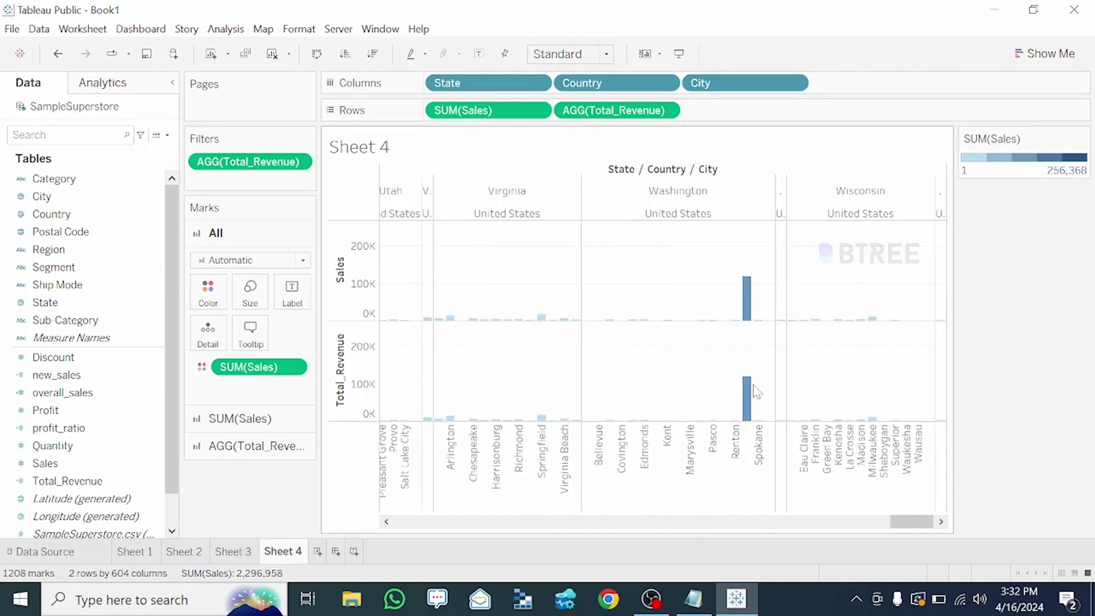
pyautogui.moveTo(749, 397)
# - Add a new worksheet and place new_sales, profit_ratio and Total_Revenue on Rows in that order
pyautogui.click(317, 552)
pyautogui.moveTo(132, 375); pyautogui.dragTo(366, 111)
pyautogui.moveTo(57, 428); pyautogui.dragTo(605, 124)
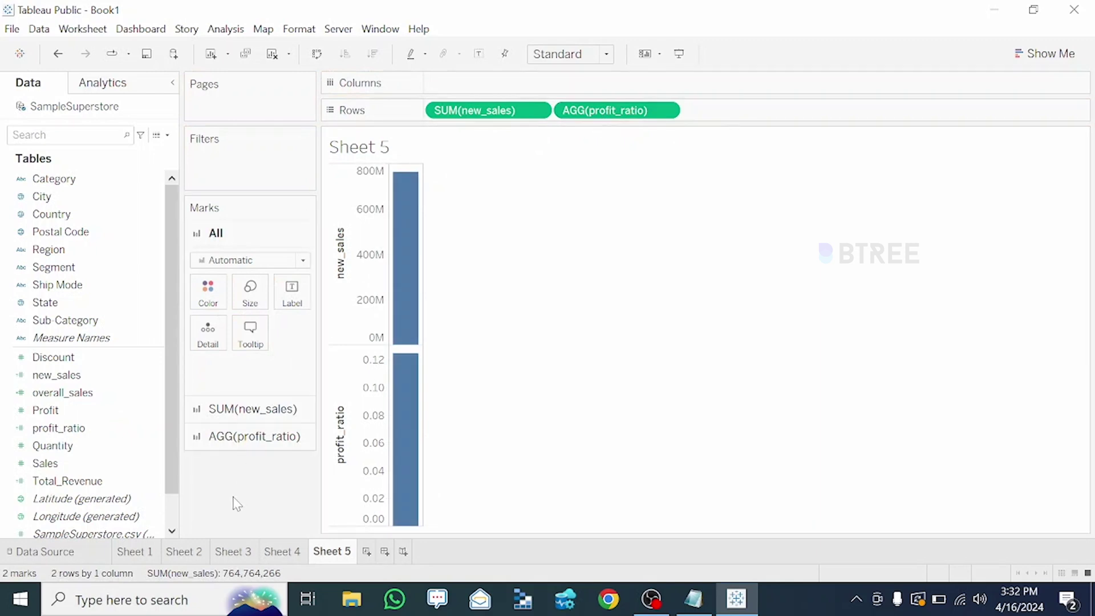
pyautogui.moveTo(121, 468); pyautogui.dragTo(753, 112)
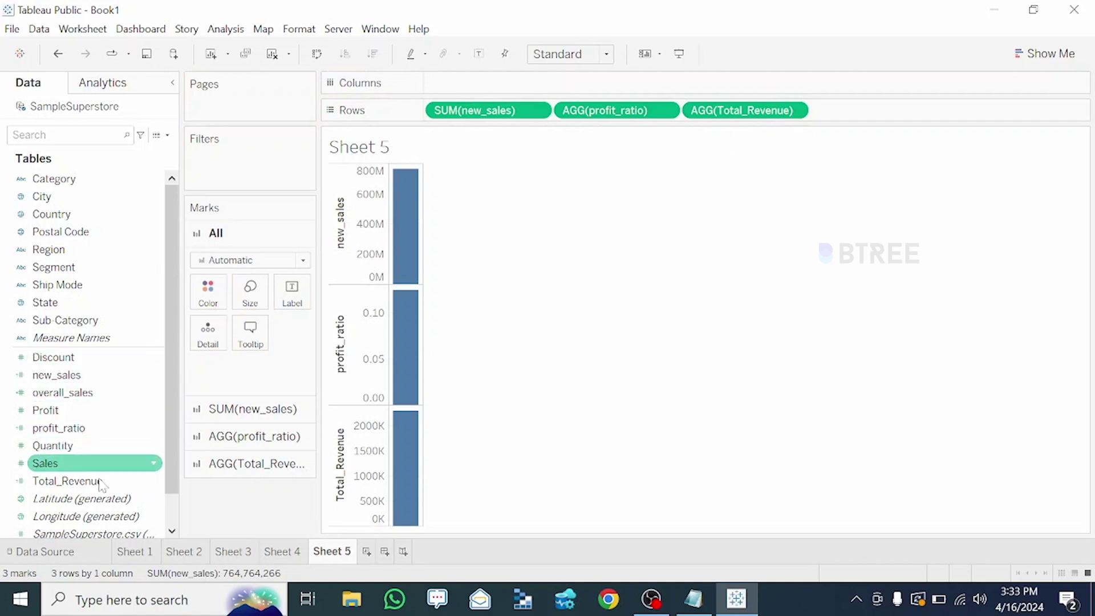
# - Show mark labels on the three measure bars and break them down by State on Columns
pyautogui.moveTo(410, 465)
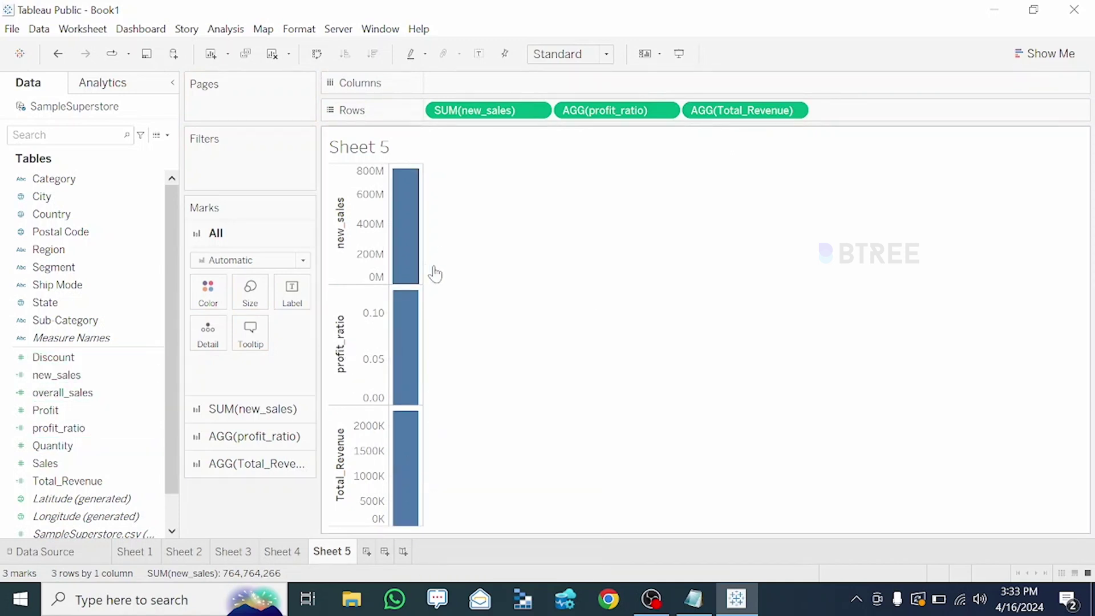
pyautogui.moveTo(407, 490)
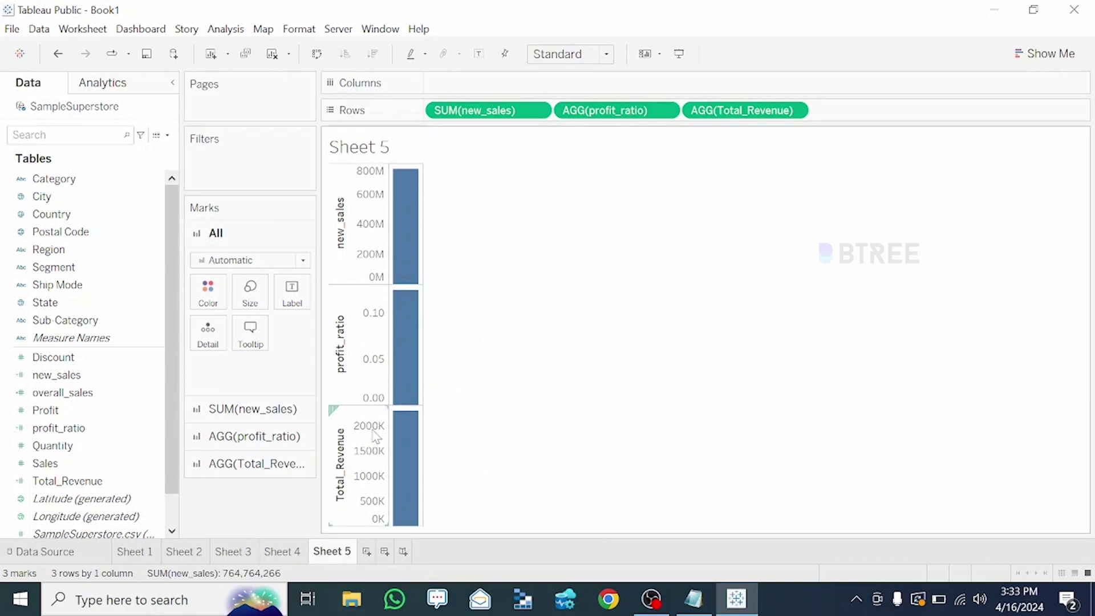
pyautogui.moveTo(408, 420)
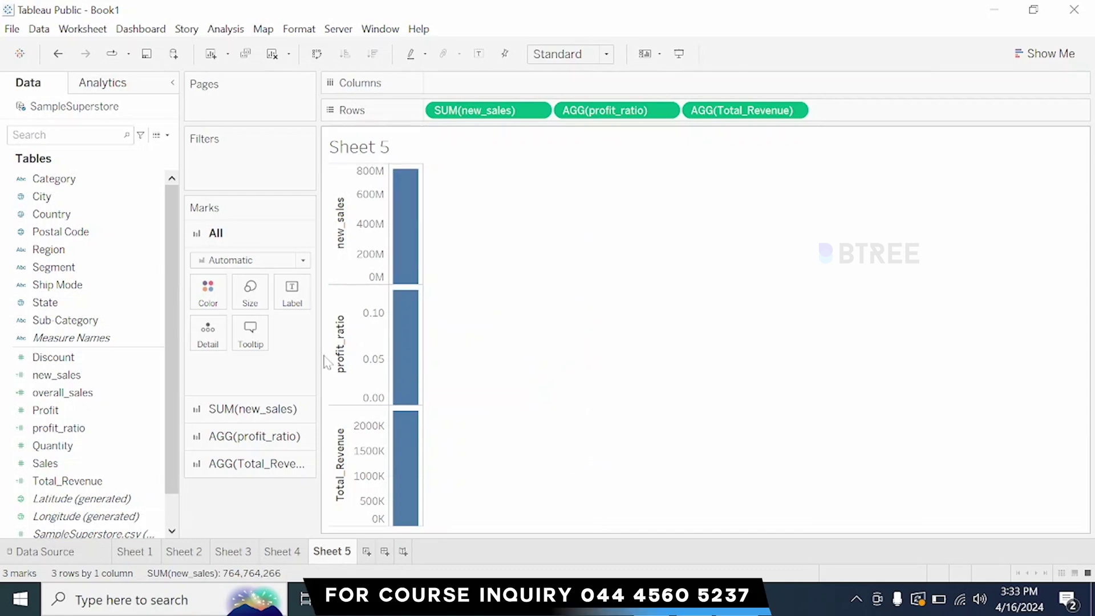
pyautogui.click(479, 54)
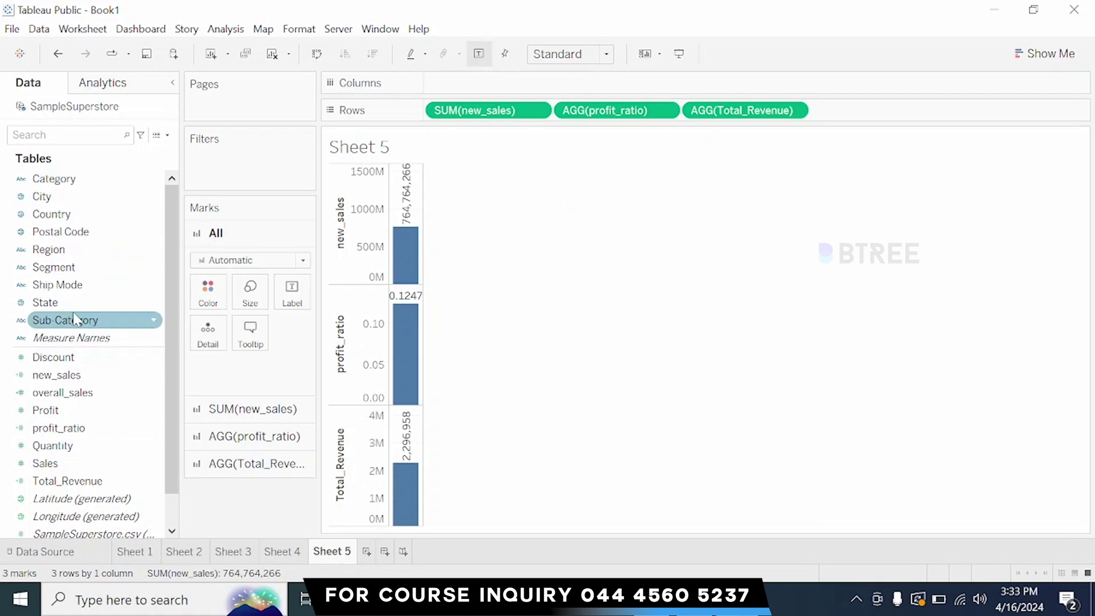
pyautogui.moveTo(45, 302); pyautogui.dragTo(488, 90)
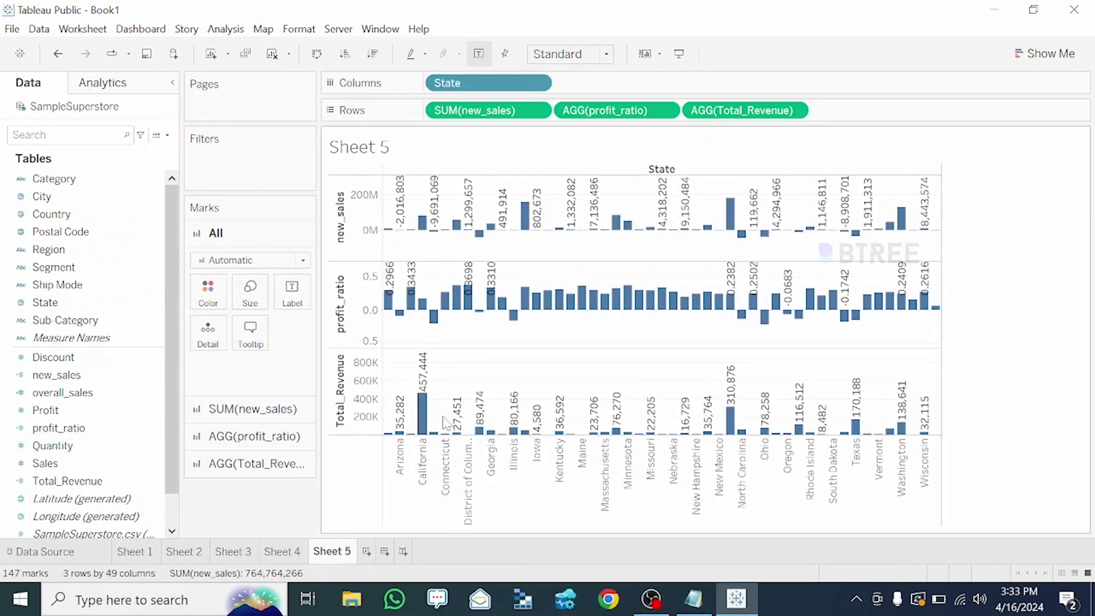
# - Append Profit to Rows after Total_Revenue and color all the bars by new_sales
pyautogui.click(77, 413)
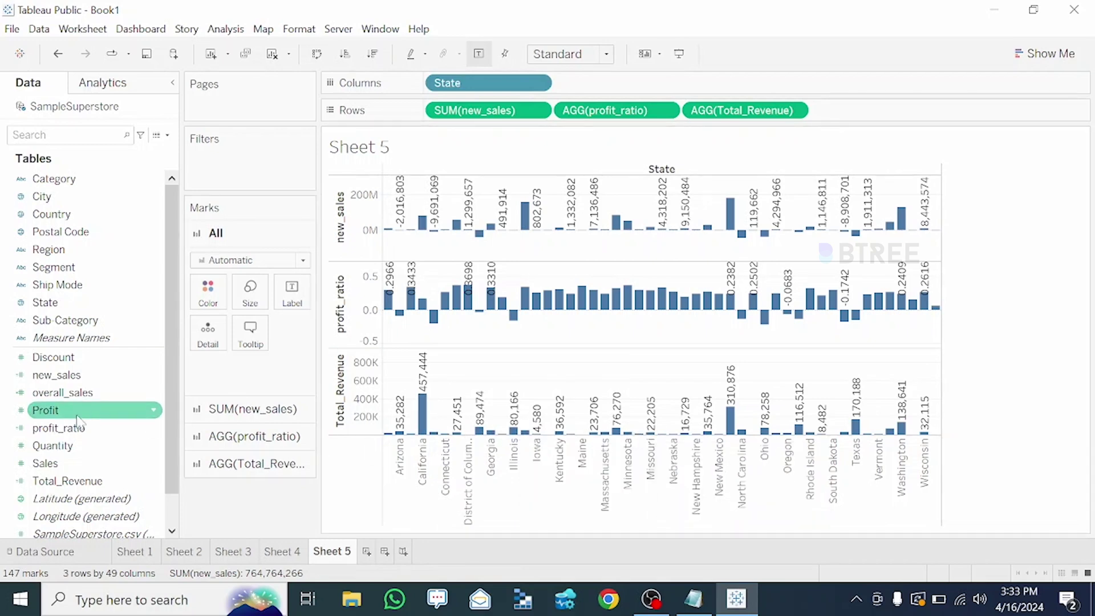
pyautogui.moveTo(73, 412); pyautogui.dragTo(878, 112)
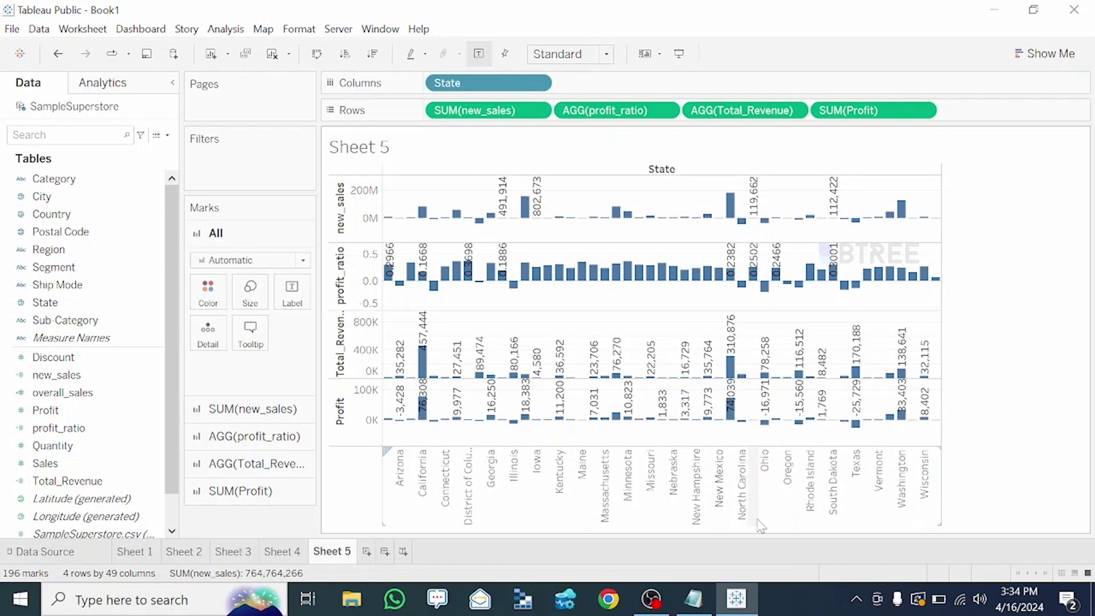
pyautogui.moveTo(751, 431)
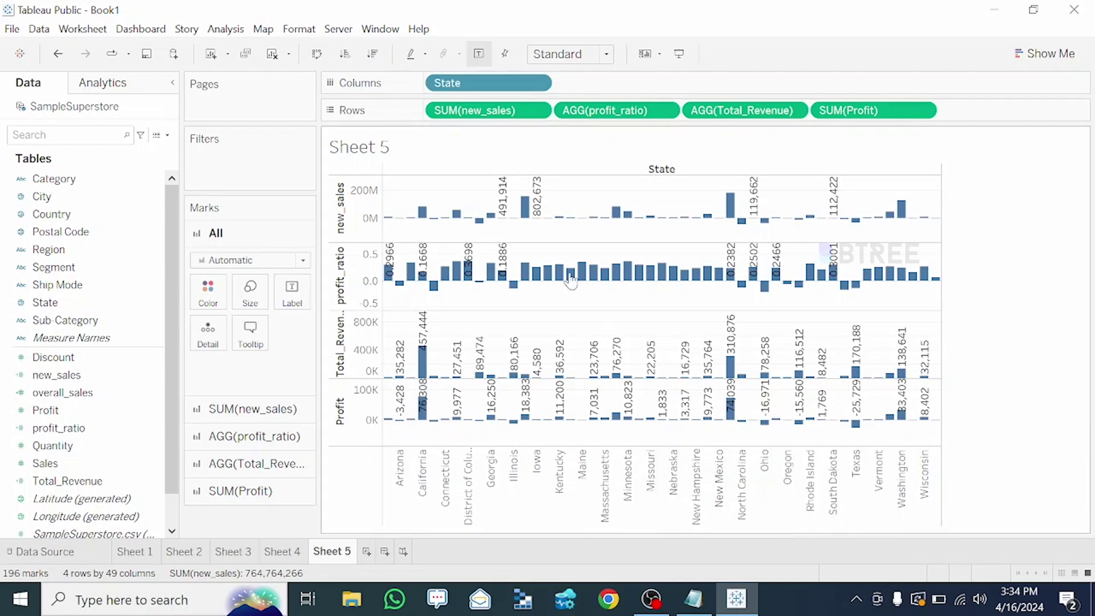
pyautogui.click(123, 342)
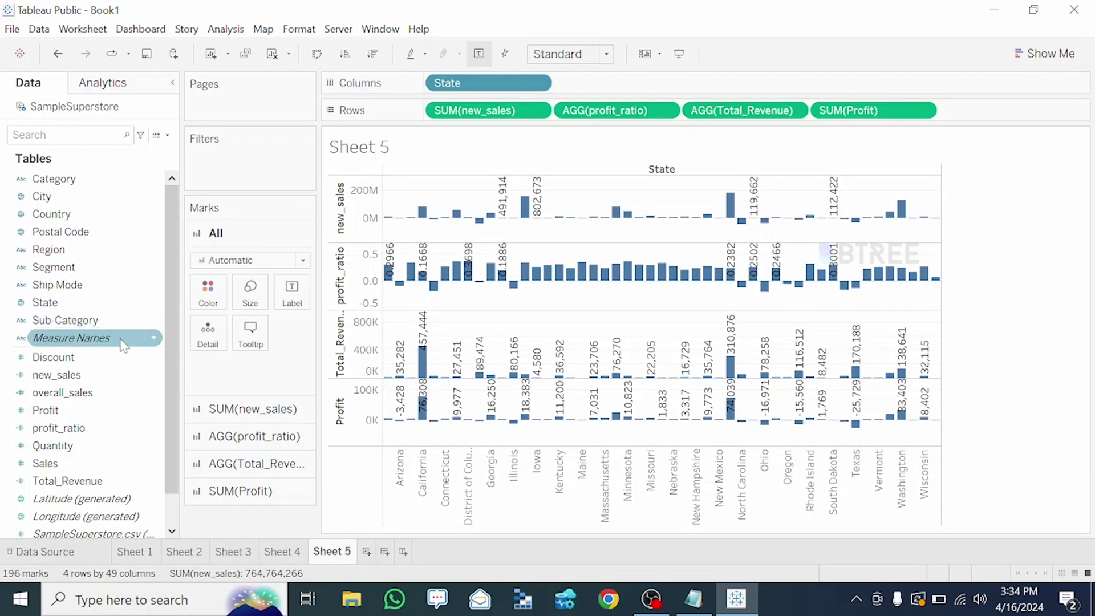
pyautogui.moveTo(57, 375); pyautogui.dragTo(205, 291)
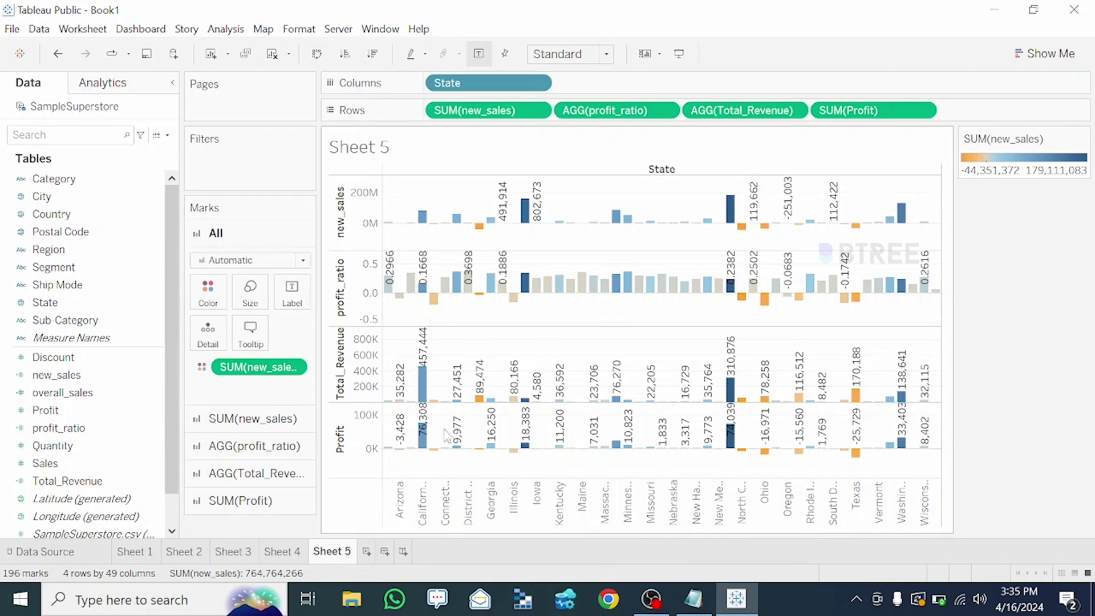
pyautogui.click(34, 216)
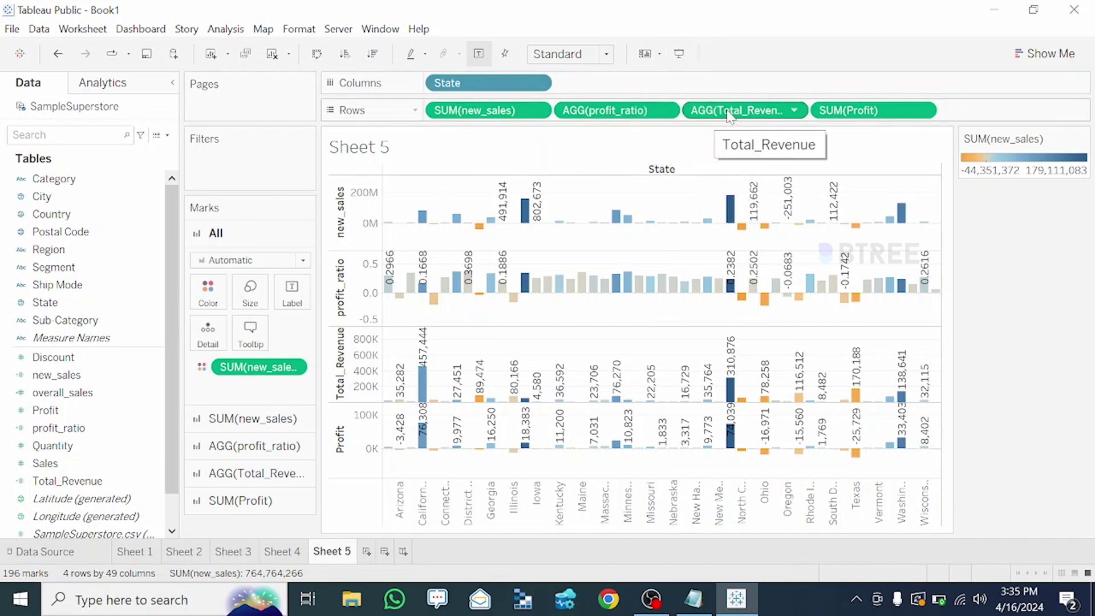
# - Apply a Running Total quick table calculation to Total_Revenue and a Percent Difference one to Profit on Rows
pyautogui.rightClick(769, 113)
pyautogui.rightClick(878, 110)
pyautogui.moveTo(936, 380)
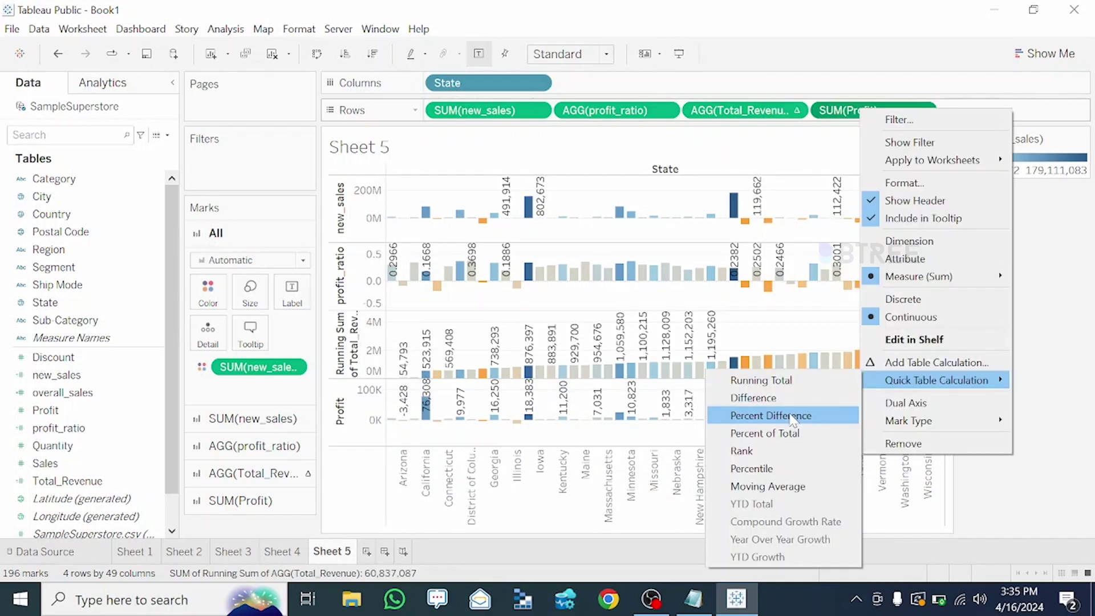
pyautogui.click(791, 416)
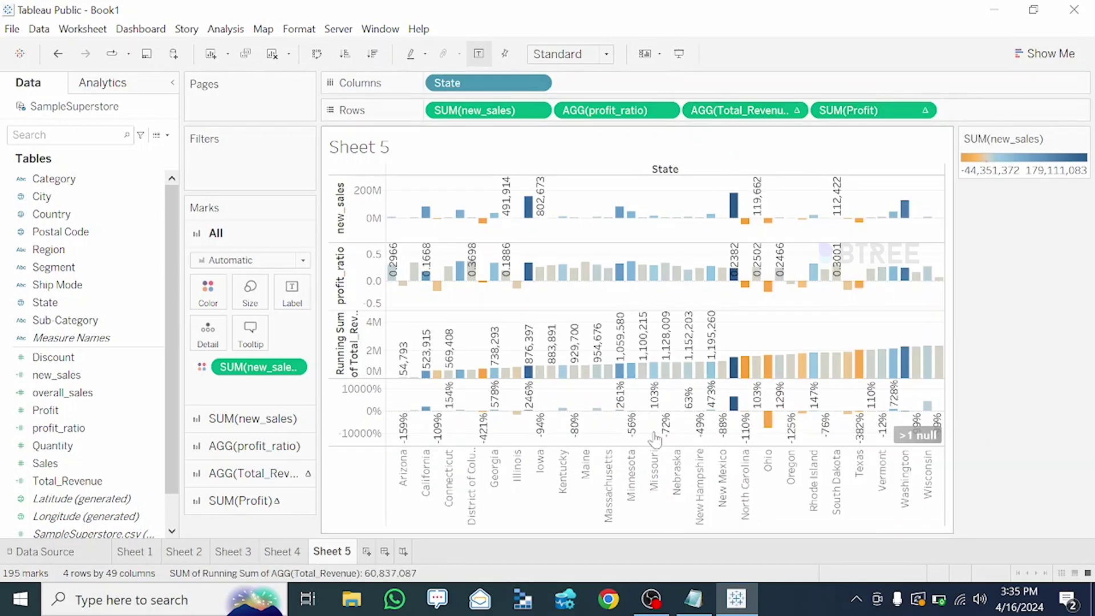
# - Filter out the null values of the percent difference in Profit
pyautogui.click(936, 437)
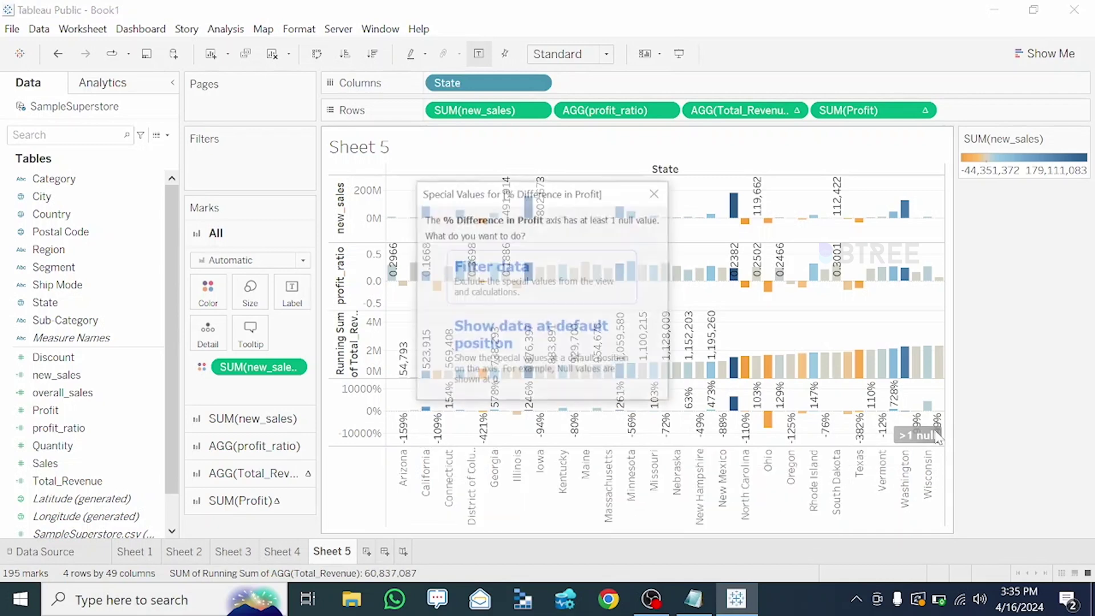
pyautogui.click(491, 267)
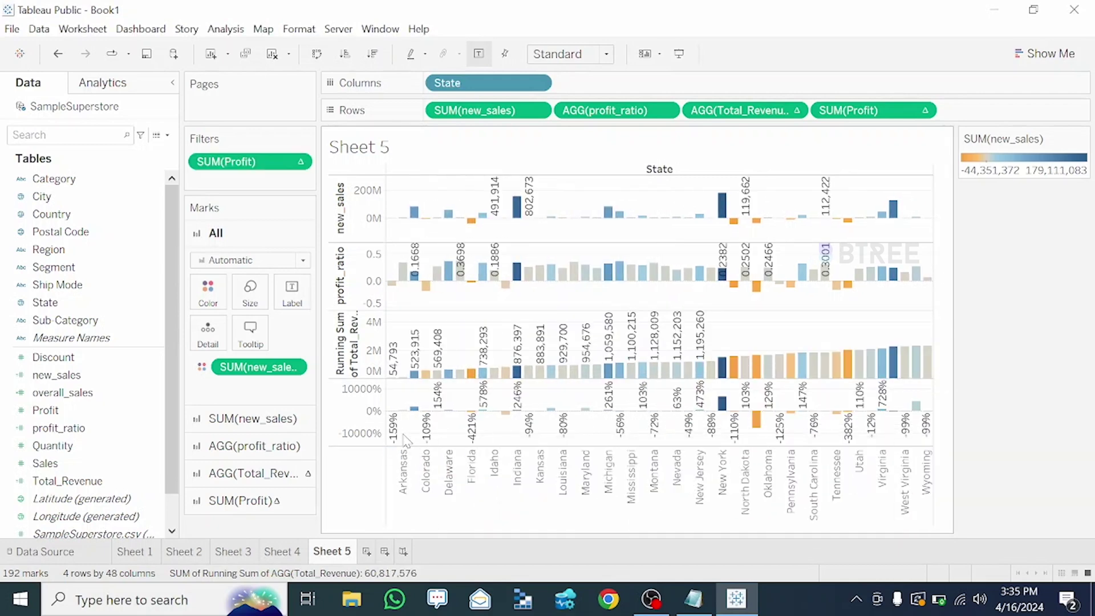
pyautogui.moveTo(398, 451)
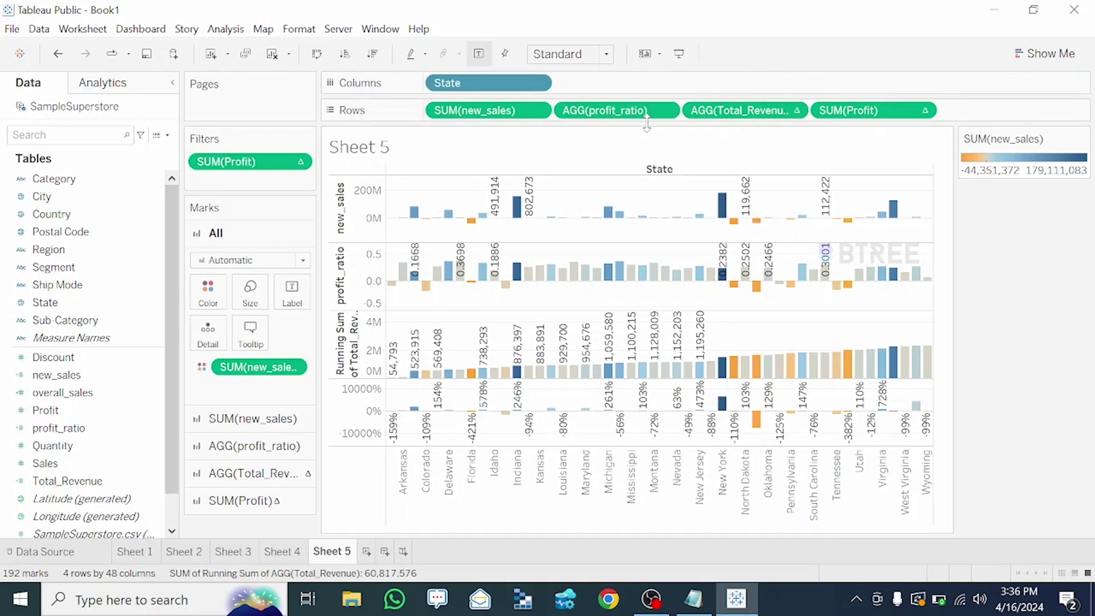
# - Apply a Percent of Total quick table calculation to new_sales and a Rank one to profit_ratio
pyautogui.rightClick(495, 114)
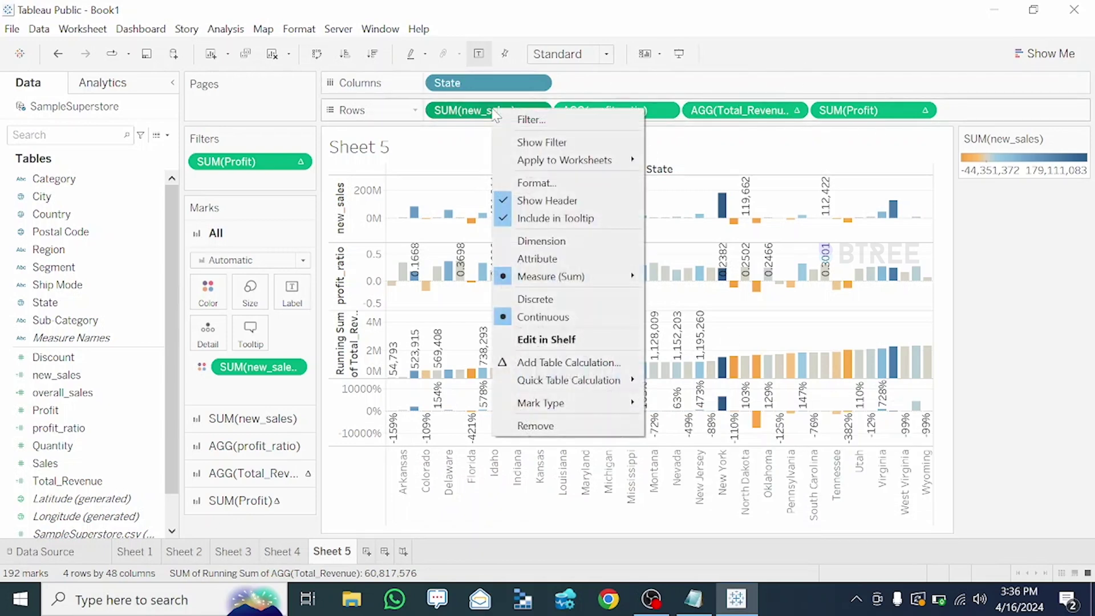
pyautogui.moveTo(579, 381)
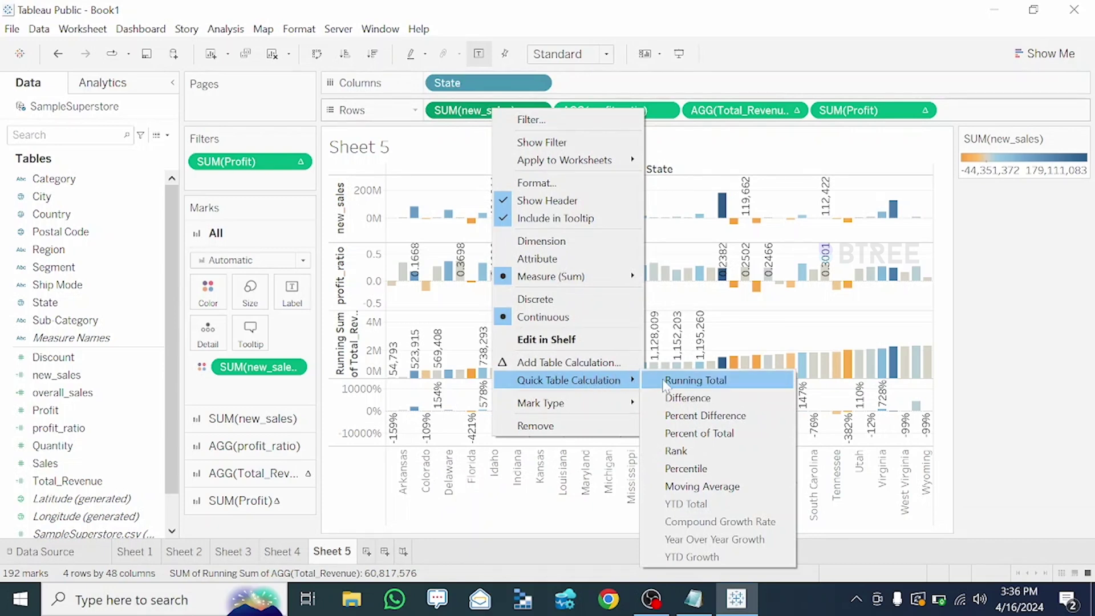
pyautogui.click(706, 434)
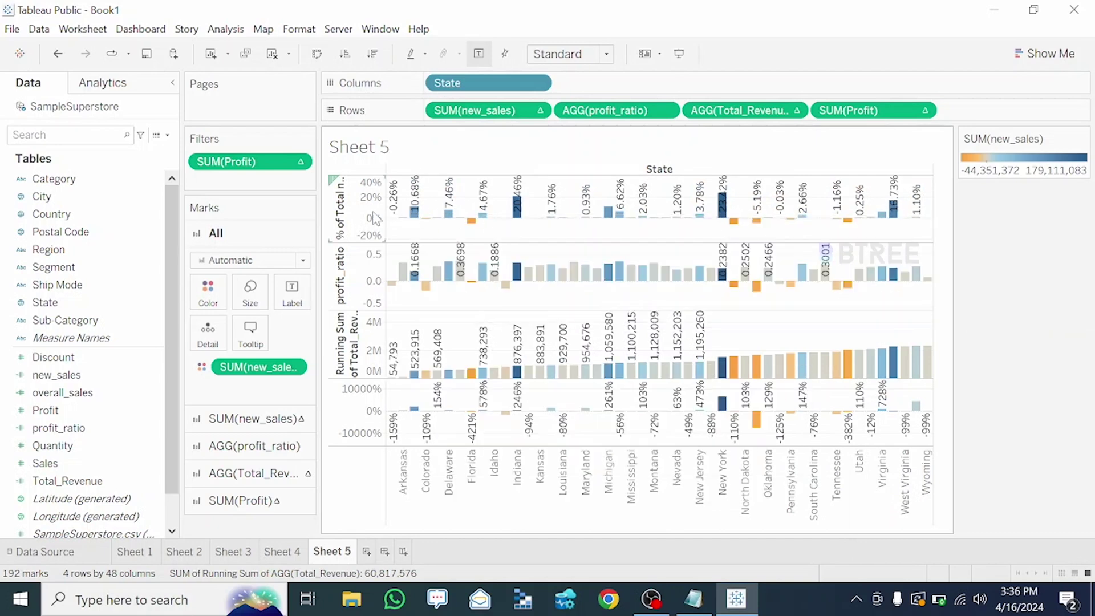
pyautogui.rightClick(471, 85)
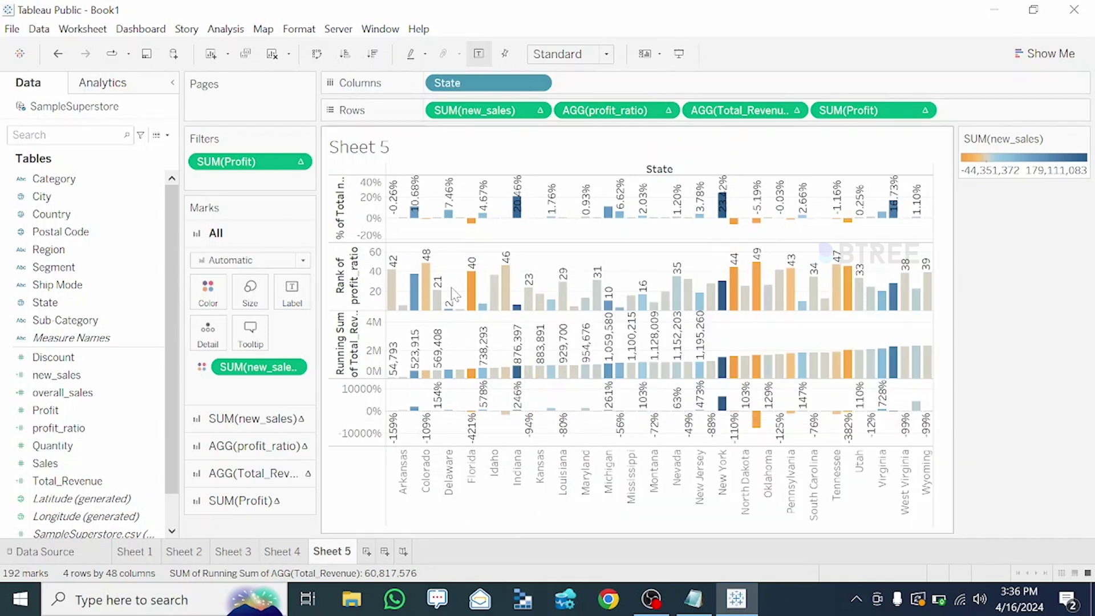
# - Clear the running total from Total_Revenue on Rows and apply the Rank quick table calculation instead
pyautogui.moveTo(553, 328)
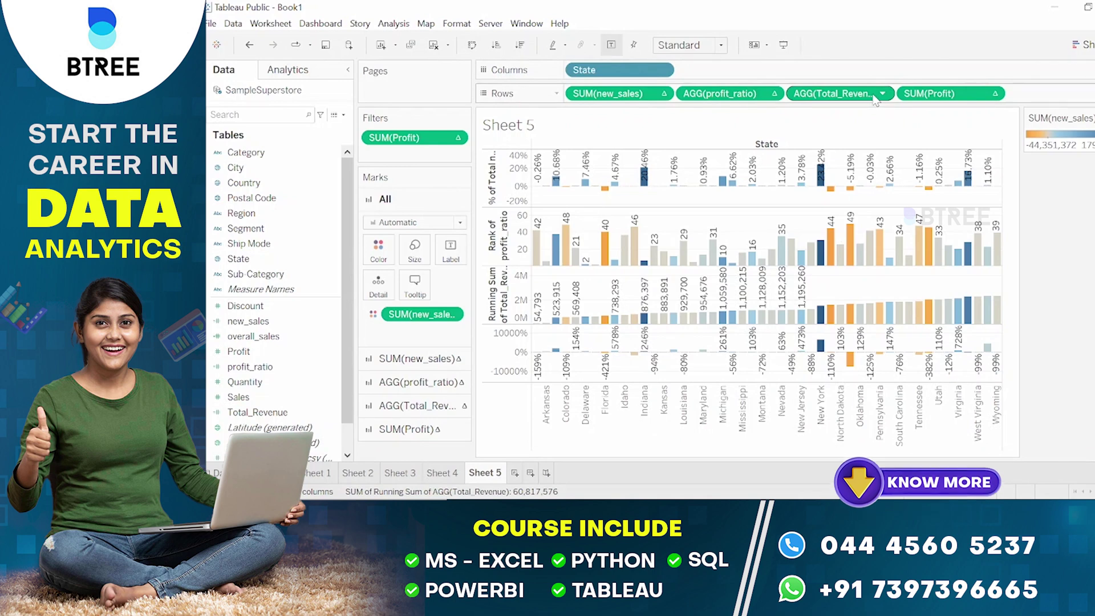
pyautogui.click(881, 94)
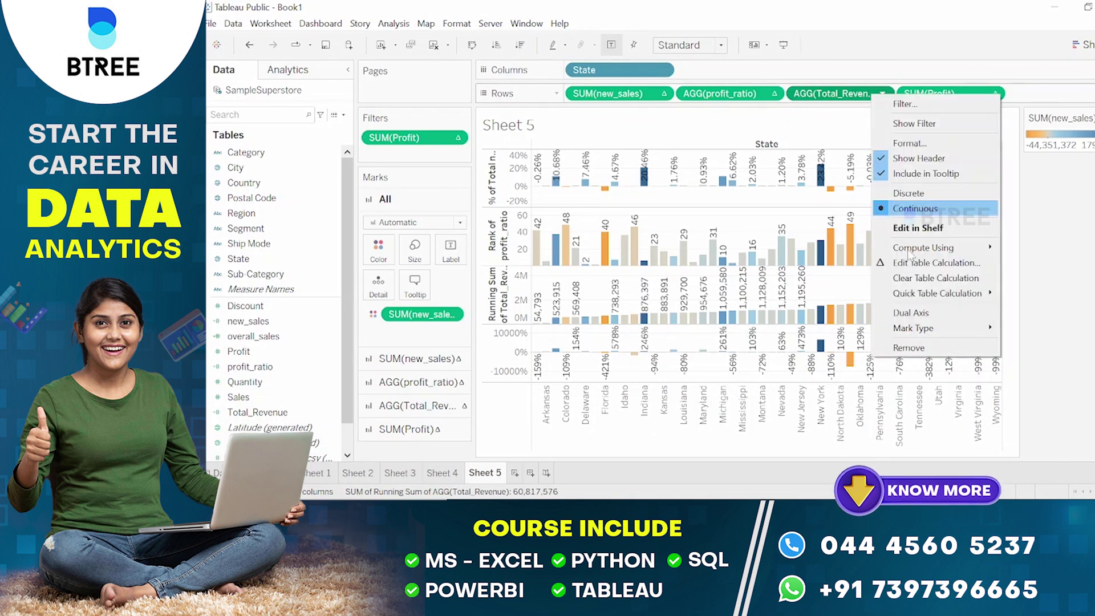
pyautogui.click(917, 278)
pyautogui.click(881, 93)
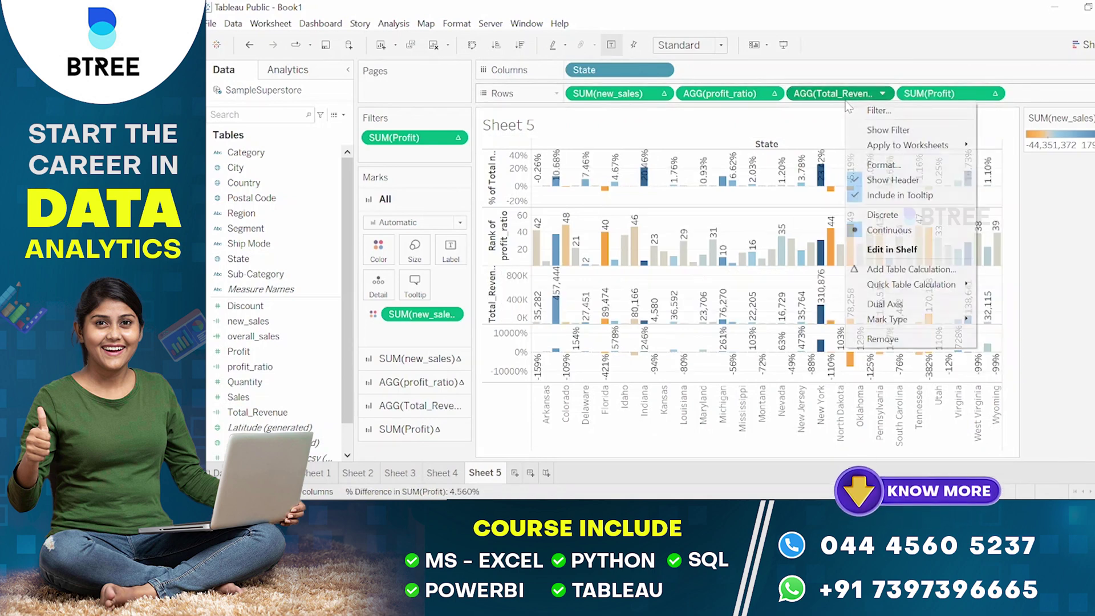
pyautogui.moveTo(902, 285)
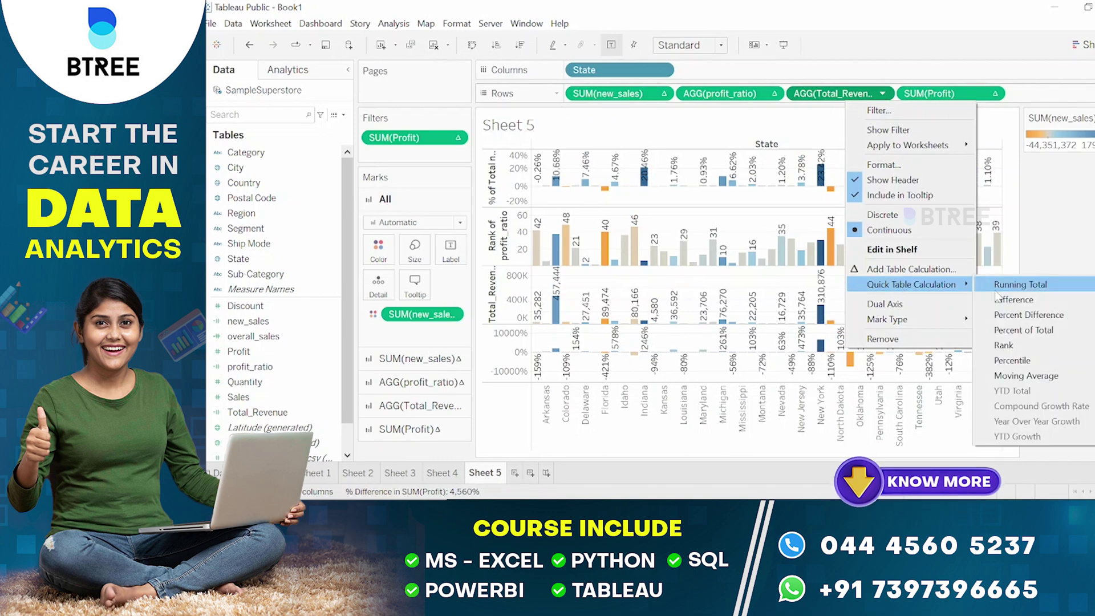
pyautogui.click(1015, 346)
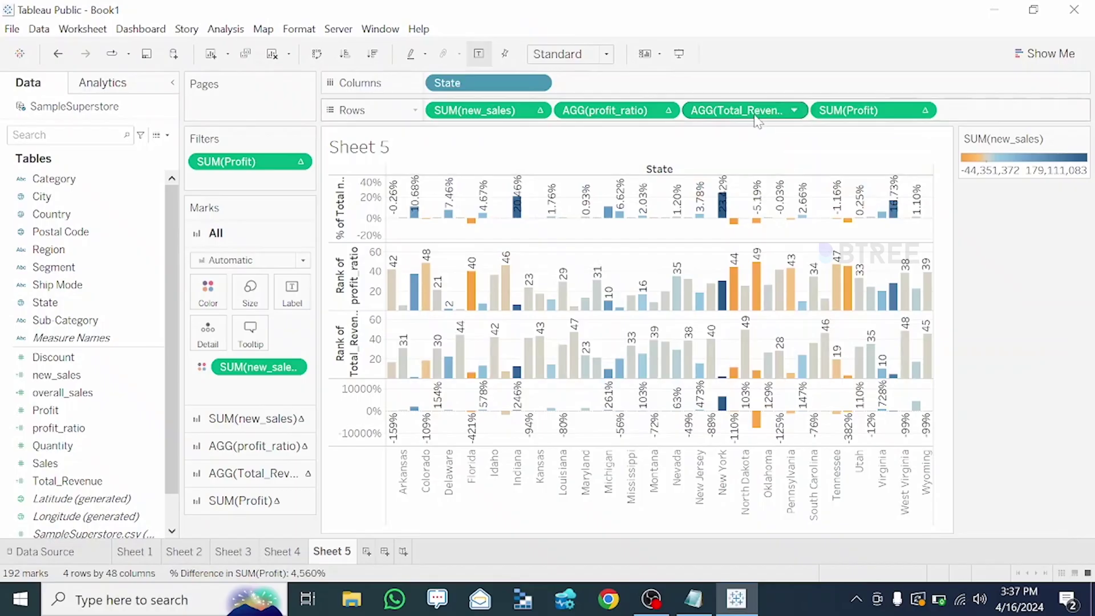
# - Edit Total_Revenue's table calculation, changing its calculation type to Percent From
pyautogui.rightClick(757, 120)
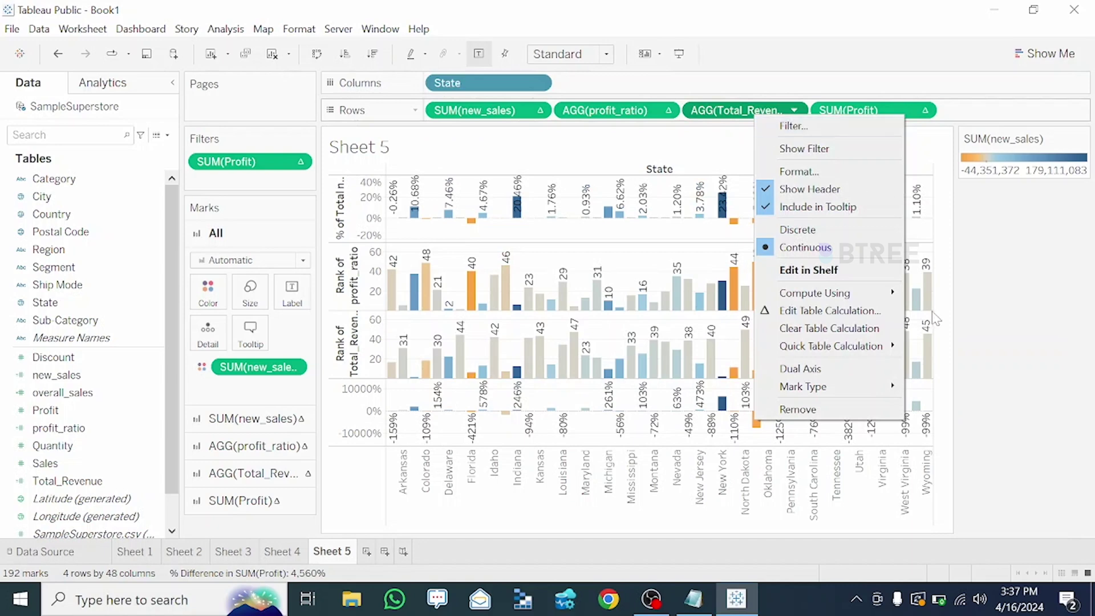
pyautogui.click(832, 311)
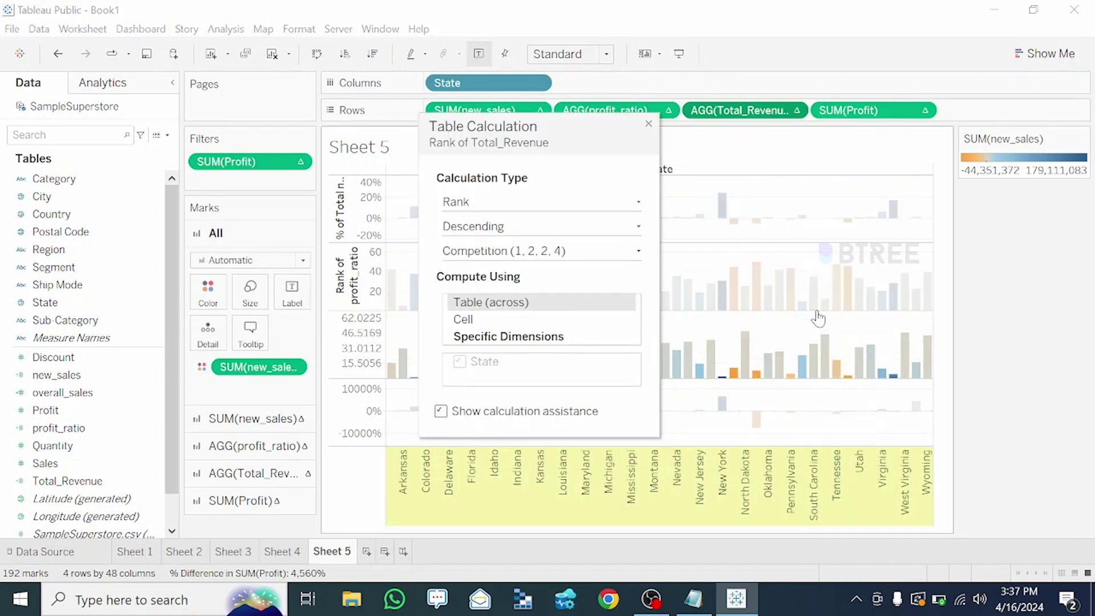
pyautogui.click(506, 201)
pyautogui.click(548, 248)
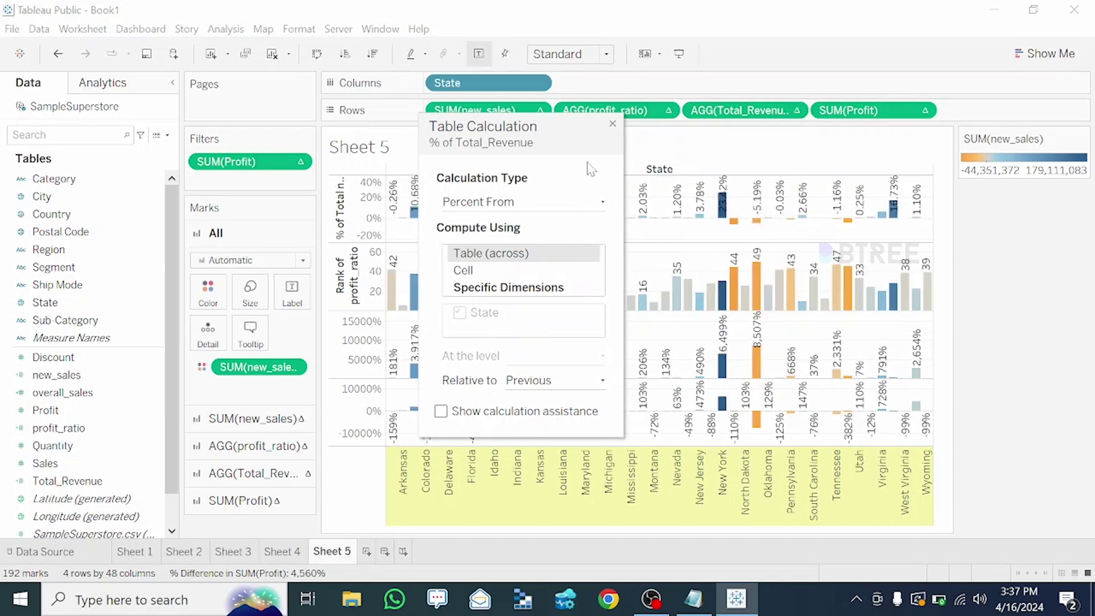
pyautogui.click(613, 124)
# - Clear the table calculation from Total_Revenue on Rows
pyautogui.rightClick(745, 114)
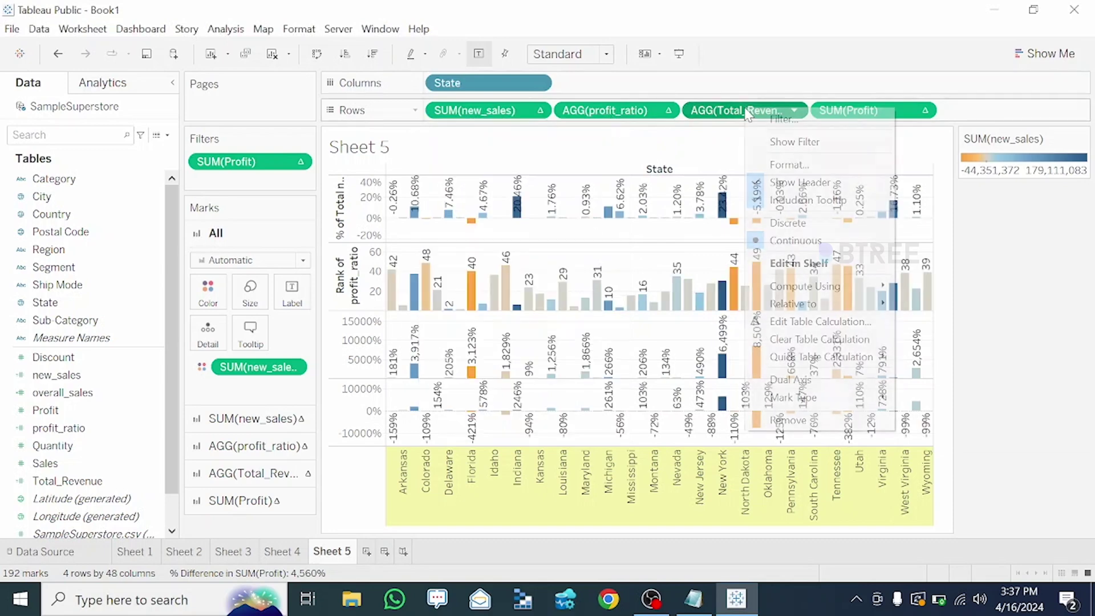
pyautogui.click(819, 341)
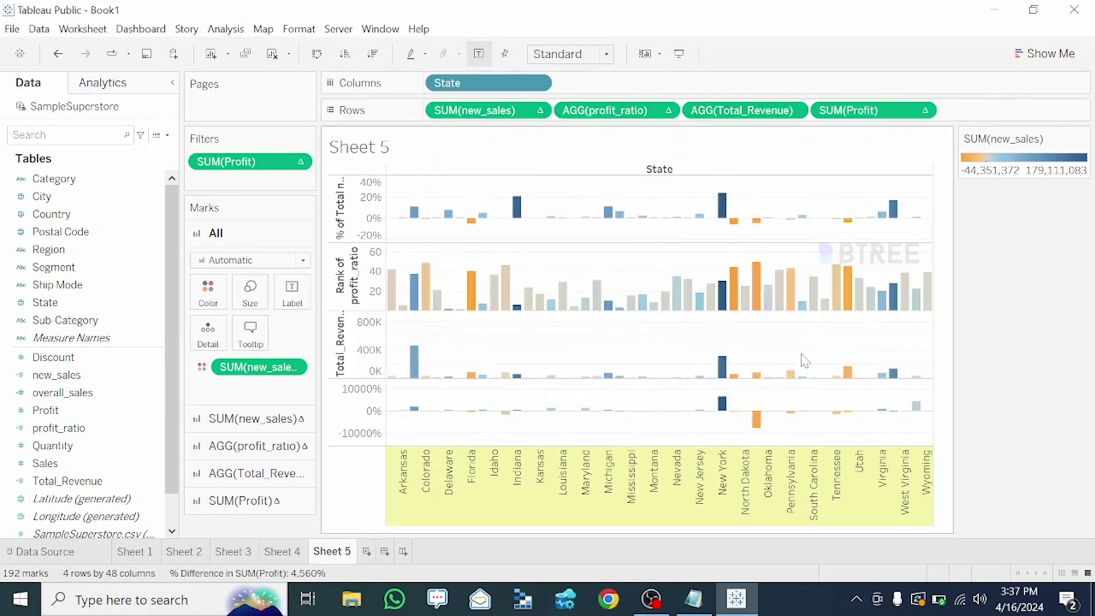